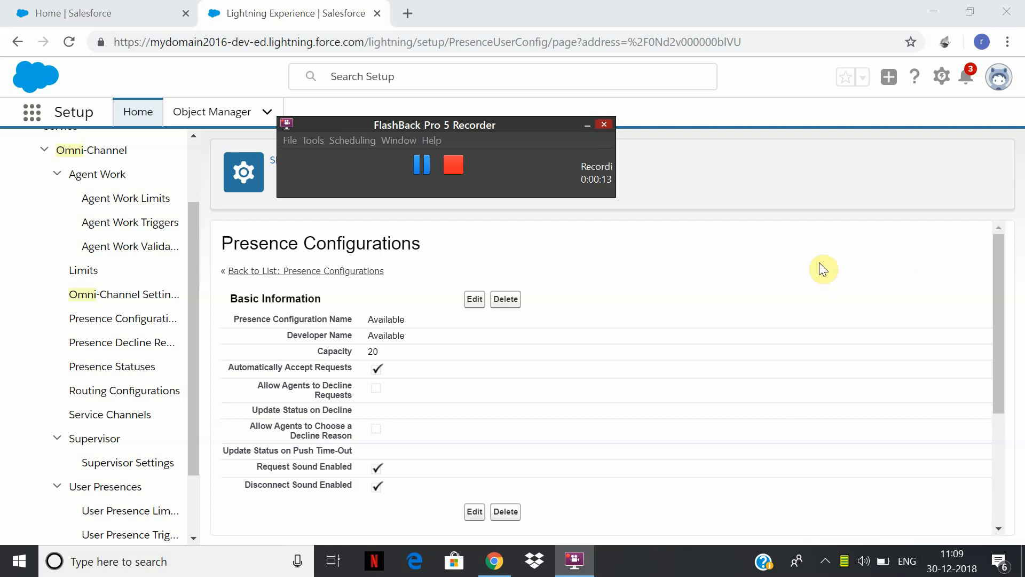
left_click(36, 120)
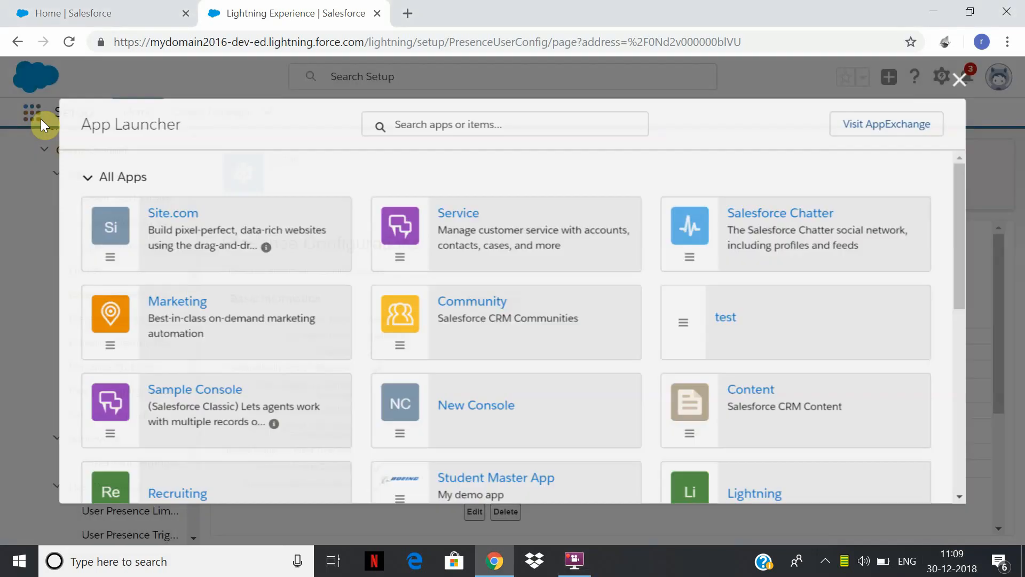
left_click(967, 76)
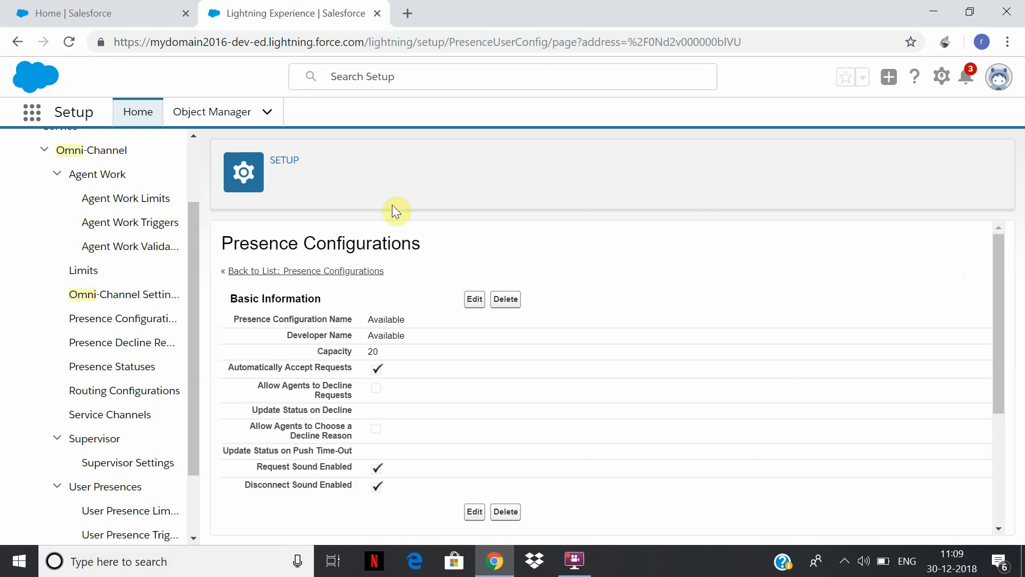
Find the case assignment rules in Setup and open Assignruledemo1 and the queue Emailassignque that its rule entry assigns to.
left_click_drag(191, 218, 124, 138)
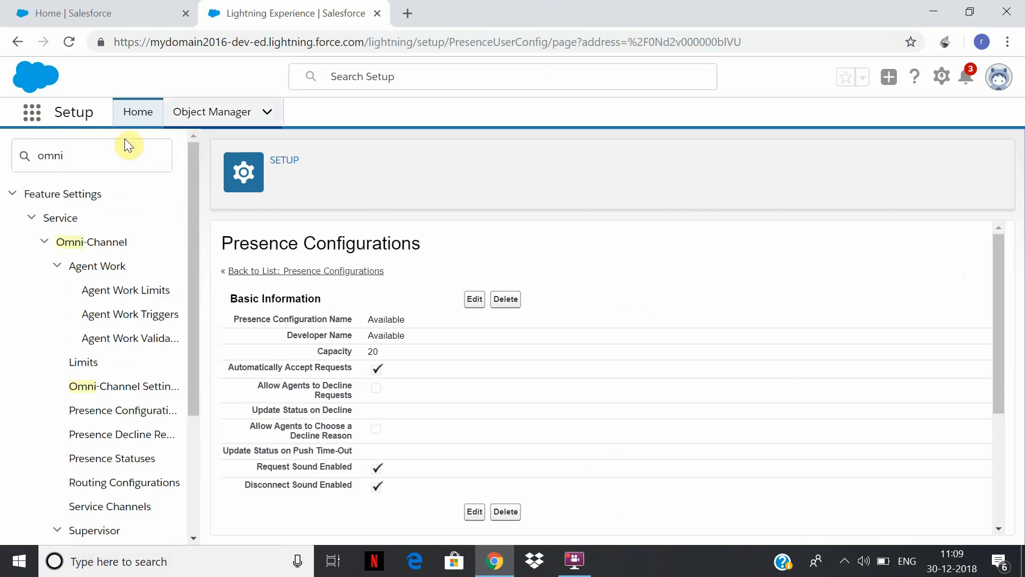
double_click(8, 156)
type("assignme")
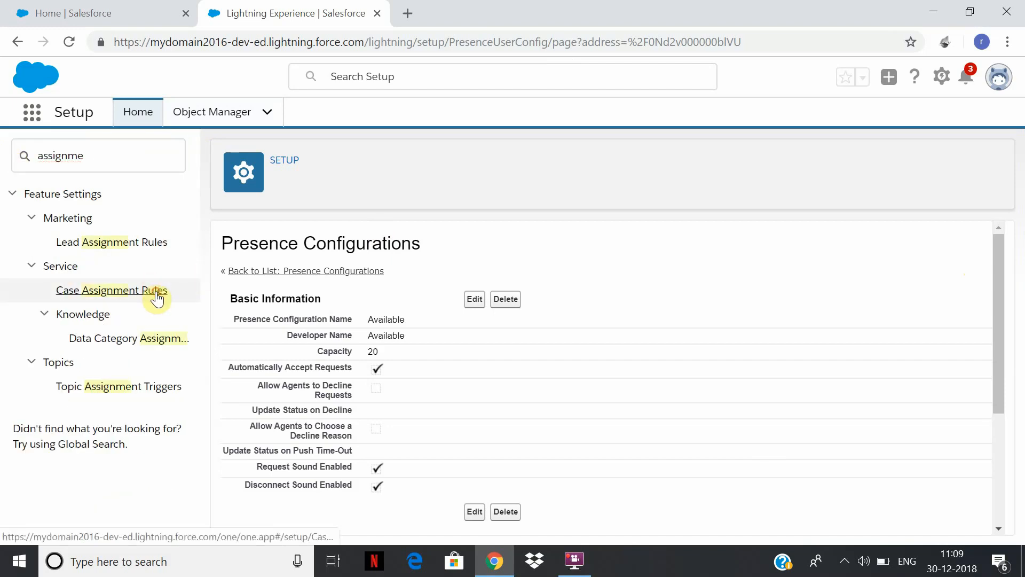
left_click(156, 295)
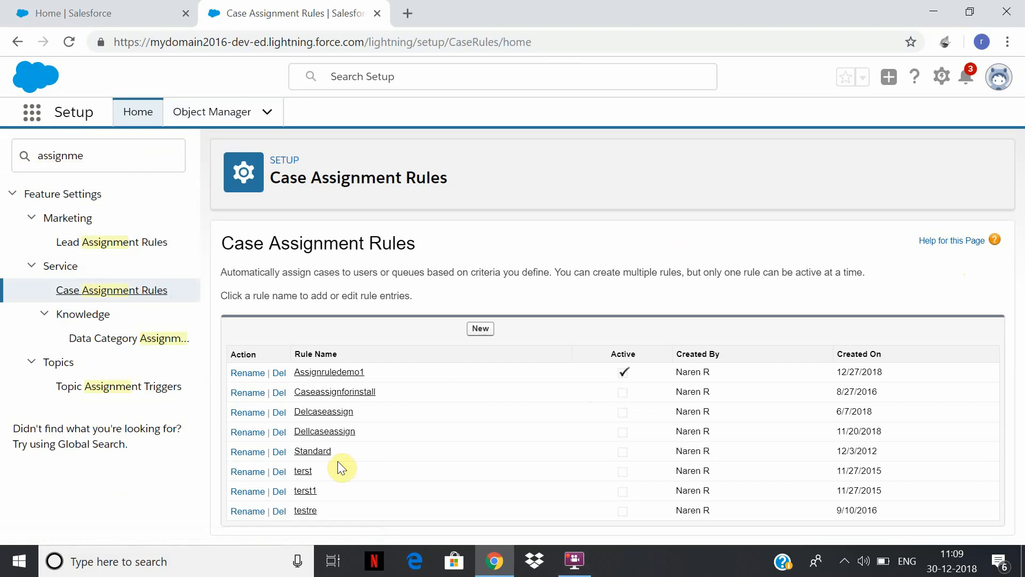
left_click(333, 373)
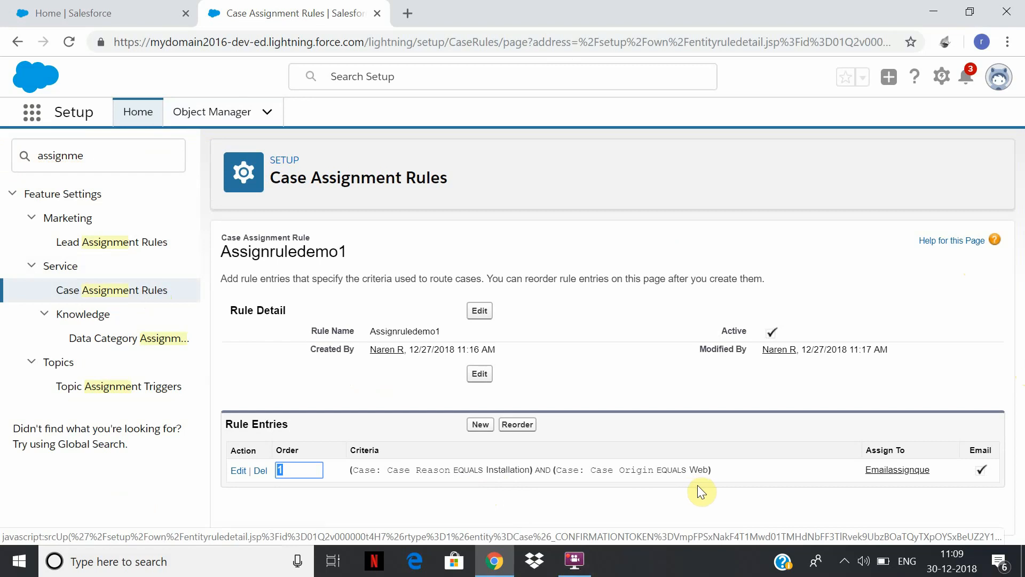
left_click(912, 470)
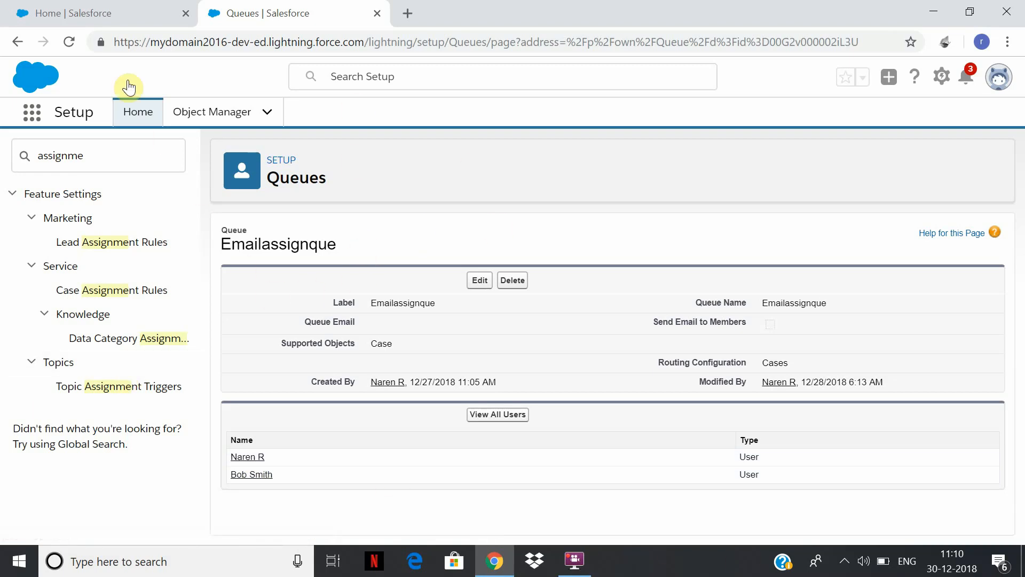
Search Setup for "omni" and open the Omni-Channel Settings page.
left_click(115, 158)
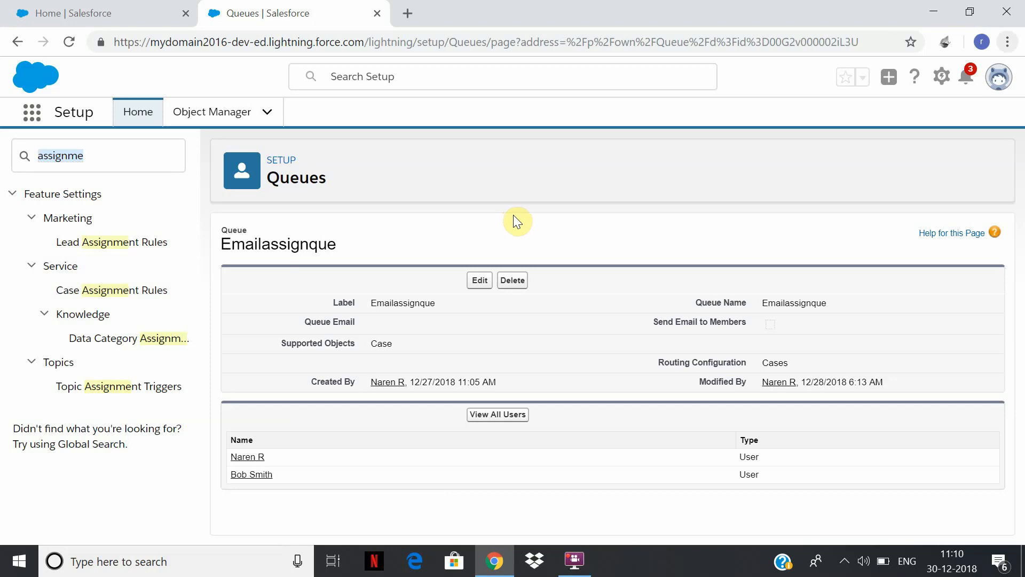
left_click(141, 154)
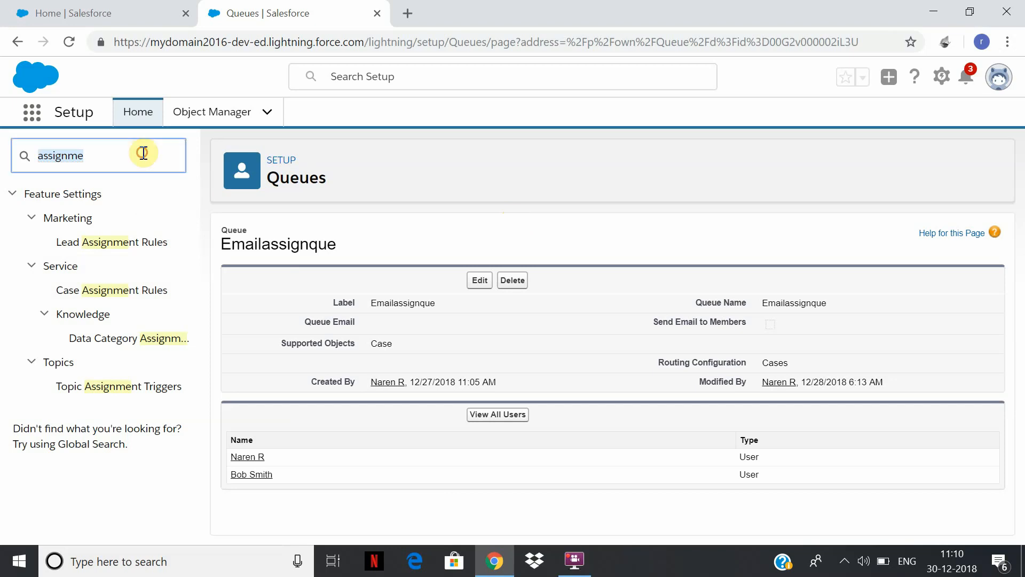
type("omni")
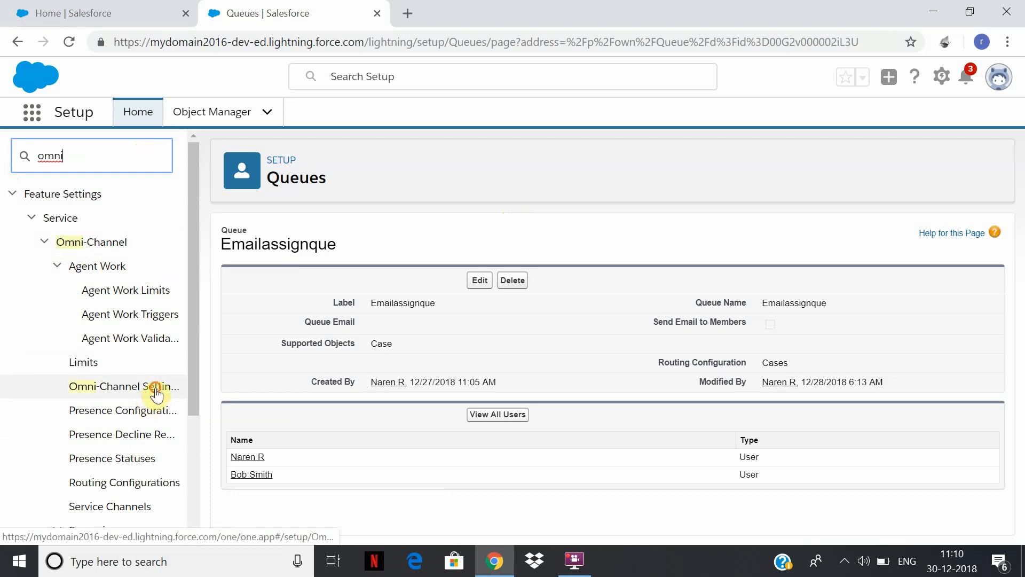
left_click(156, 393)
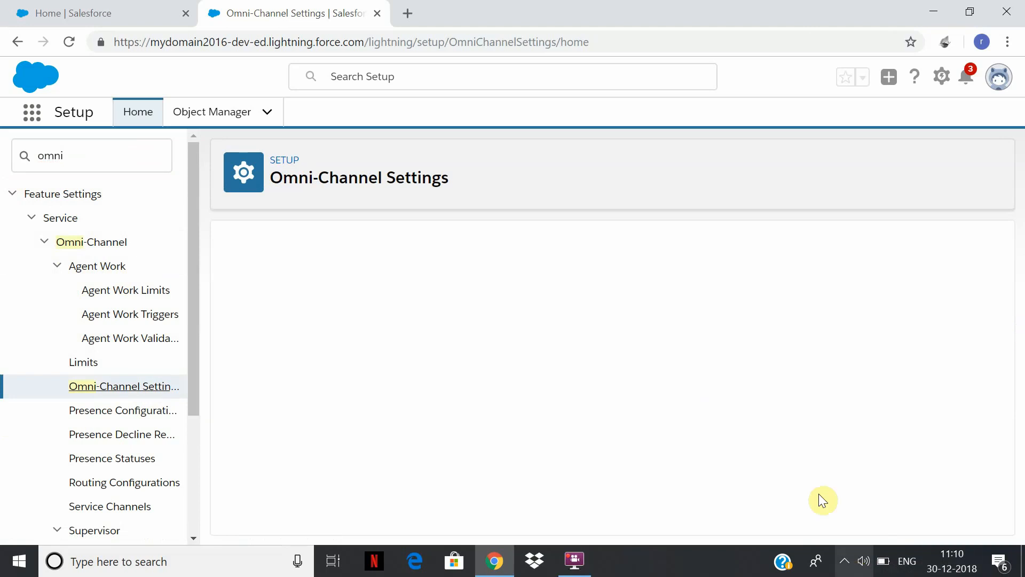
Connect the computer to the AndroidAPr Wi-Fi network and reload the Omni-Channel Settings page.
left_click(844, 561)
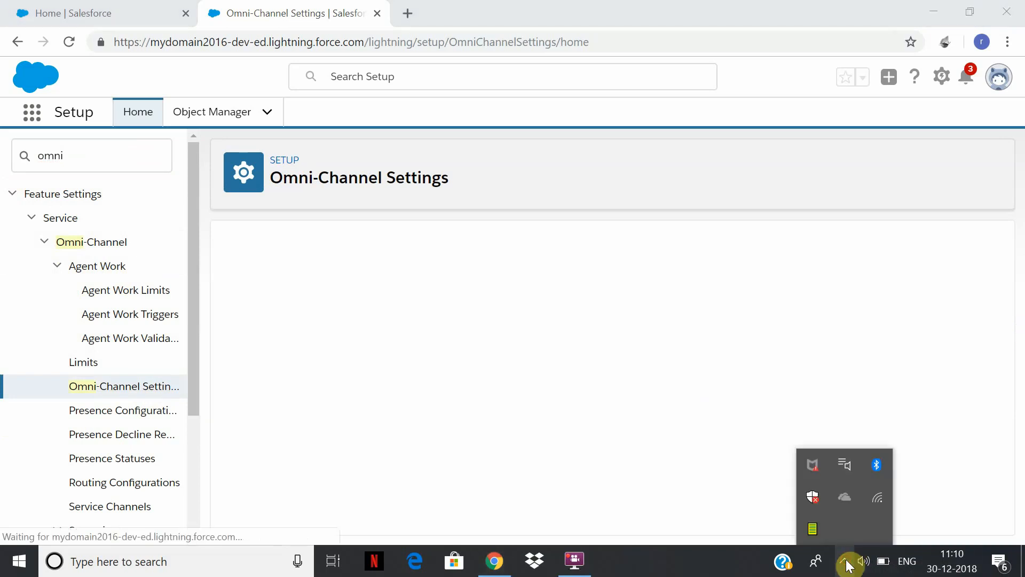
left_click(878, 498)
left_click(859, 246)
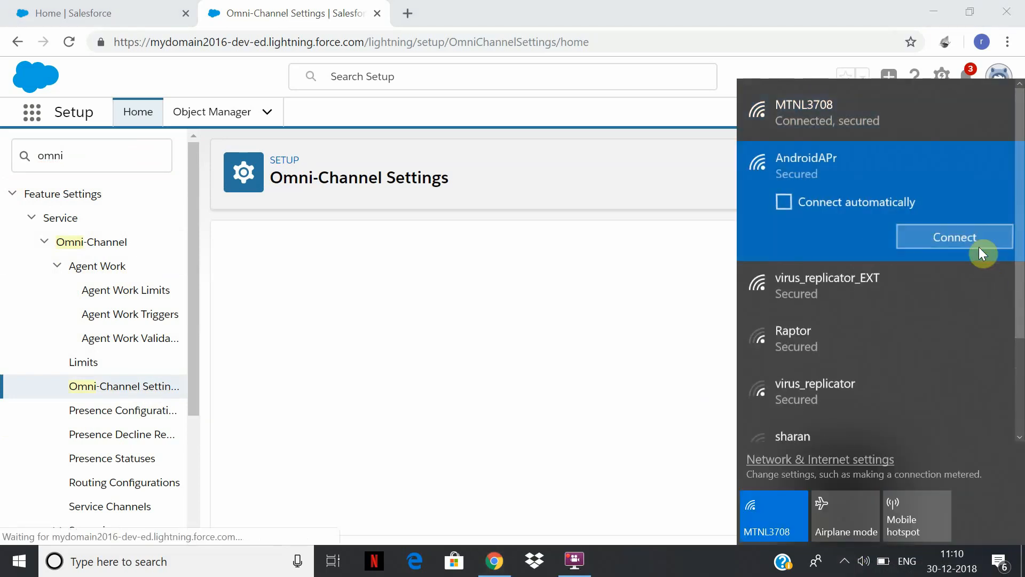
left_click(976, 242)
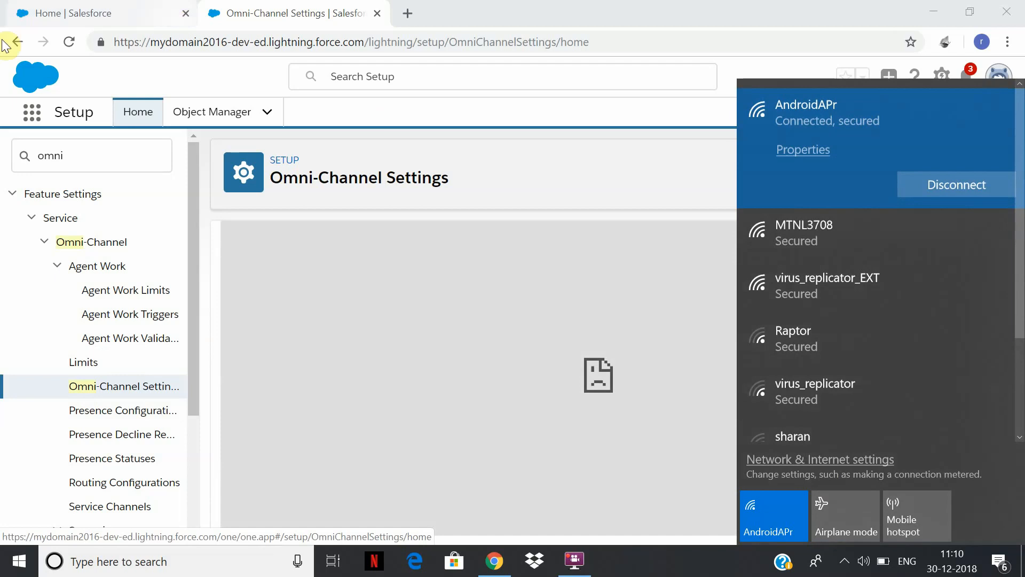
left_click(69, 42)
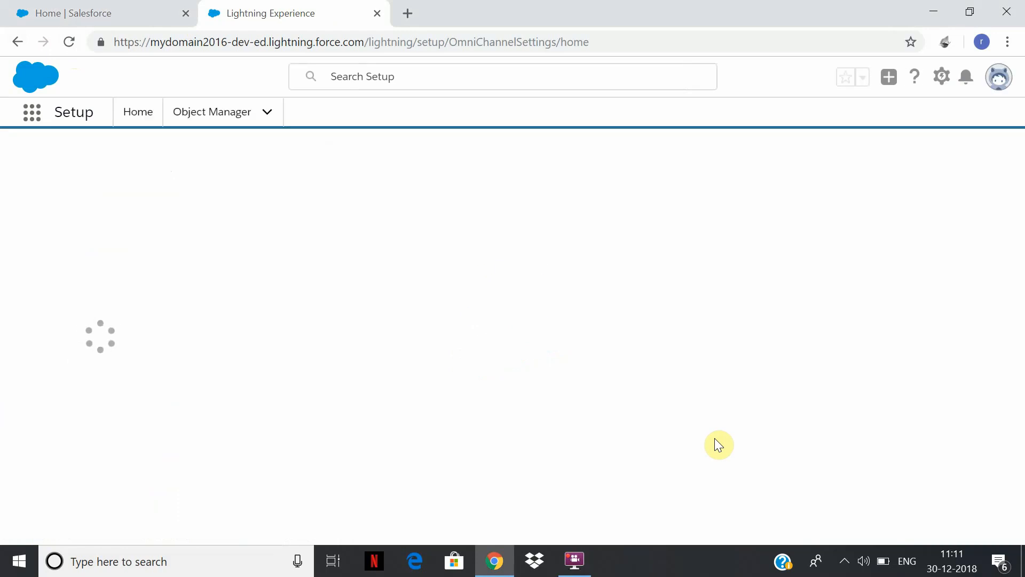
Save the Omni-Channel settings with Omni-Channel enabled and skills-based routing left off.
left_click(576, 560)
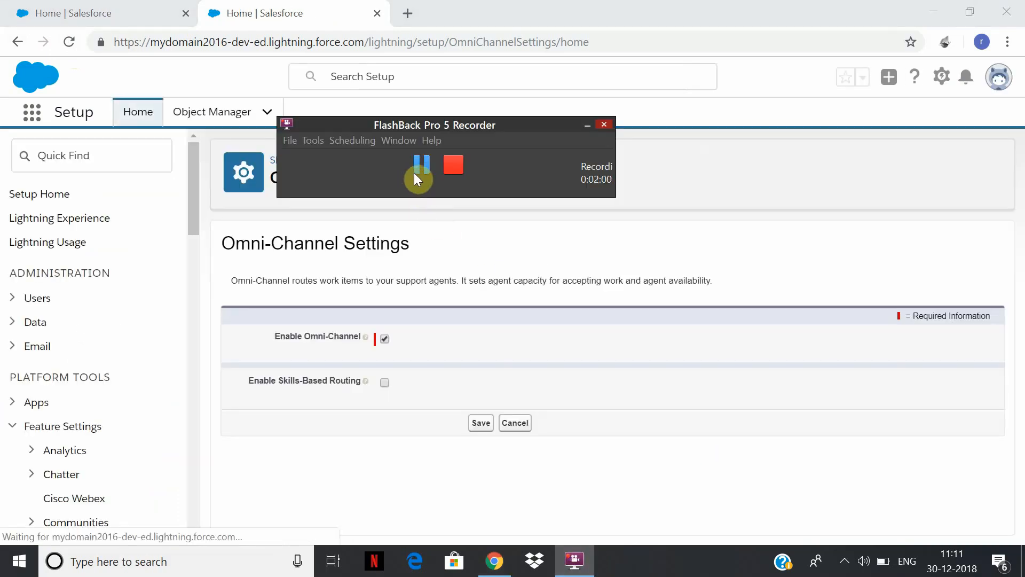
left_click(480, 423)
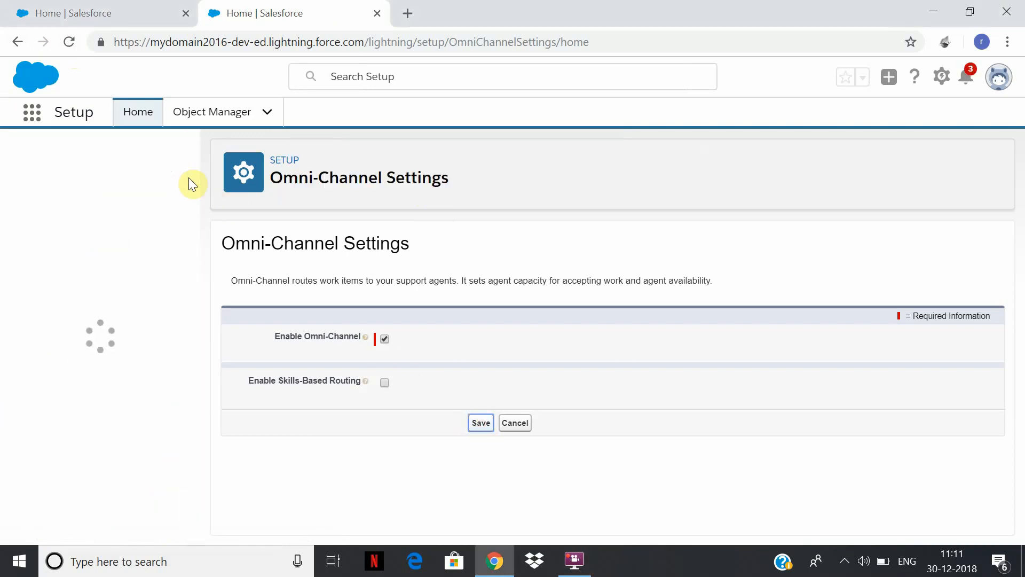
Go to the Omni-Channel service channels and start a new one named Onlinecaseomni.
left_click_drag(189, 178, 192, 367)
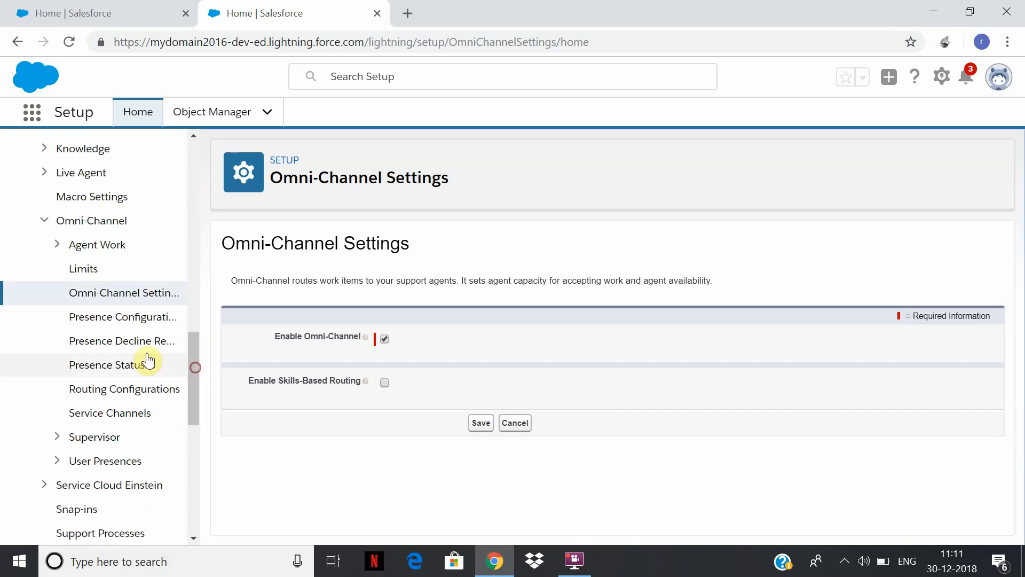
left_click(134, 418)
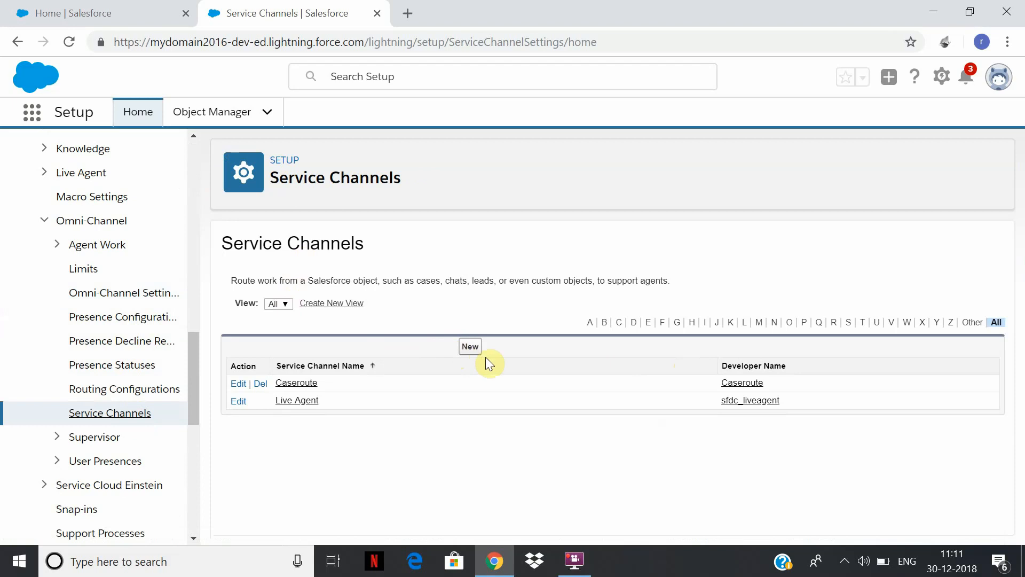
left_click(472, 349)
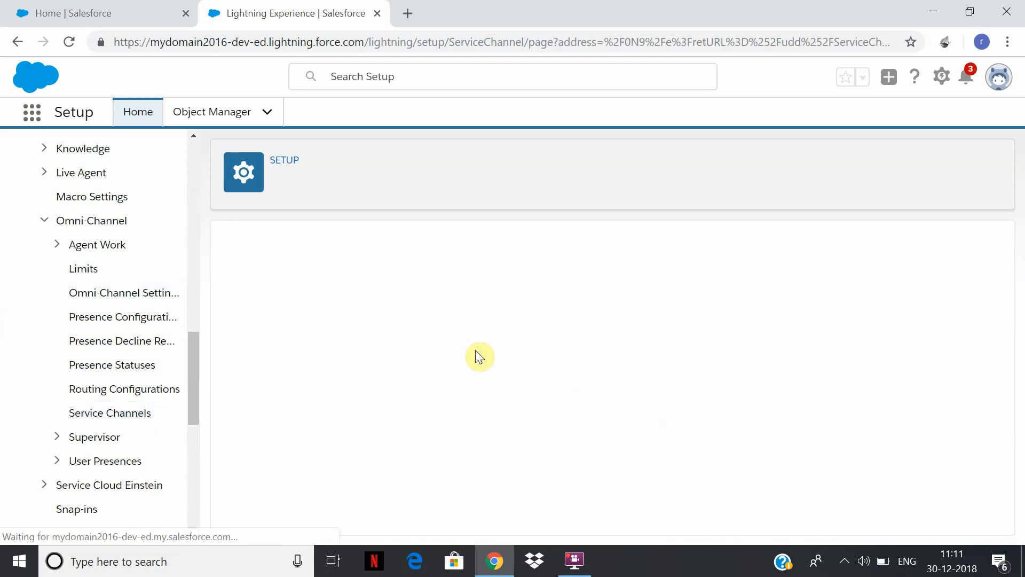
type("C")
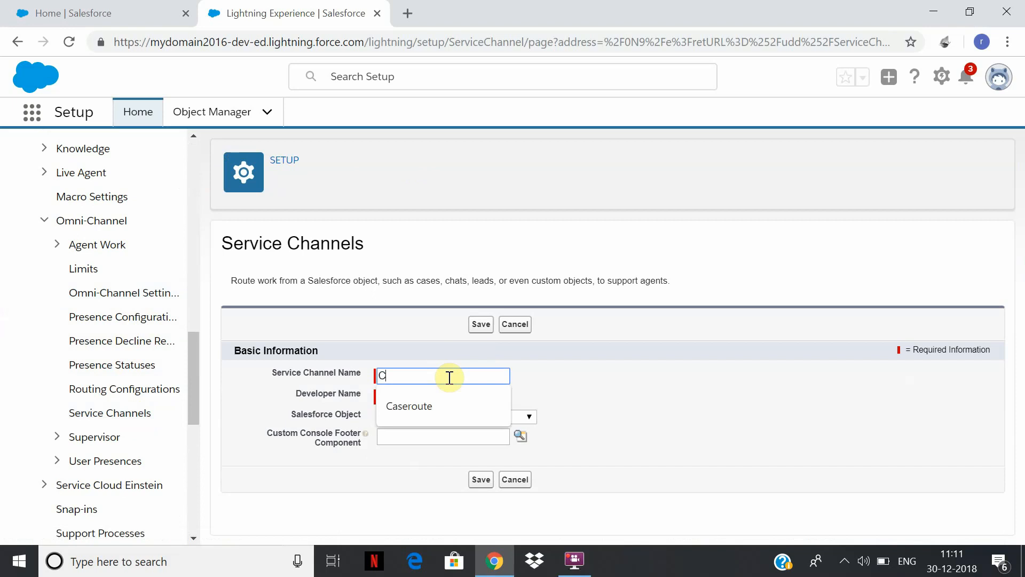
key("BackSpace")
type("Onlined")
type("ase")
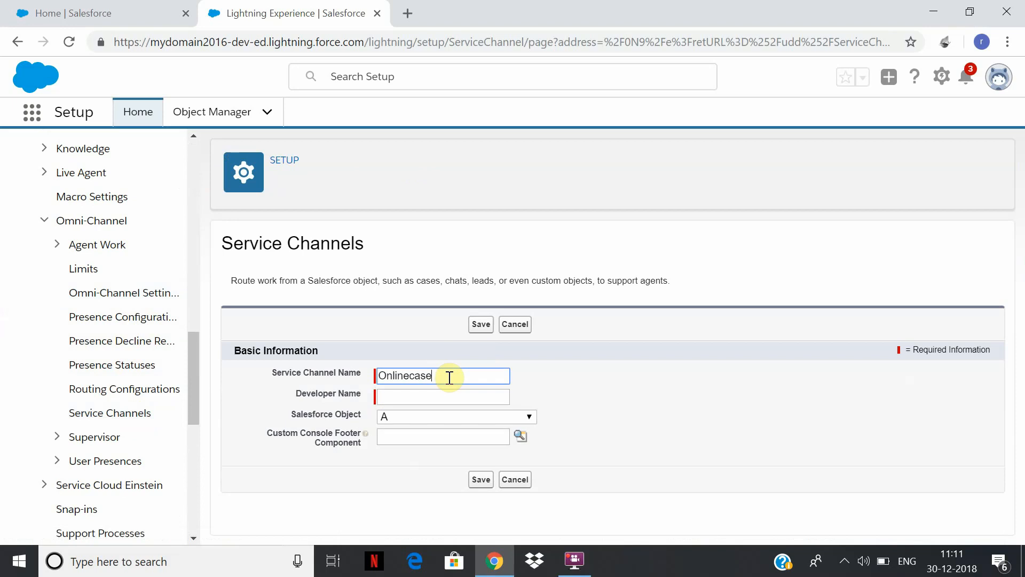
type("omni")
Fill in the developer name Onlinecaseomni, choose Case as the Salesforce object and try to save the service channel.
left_click(432, 396)
left_click(403, 415)
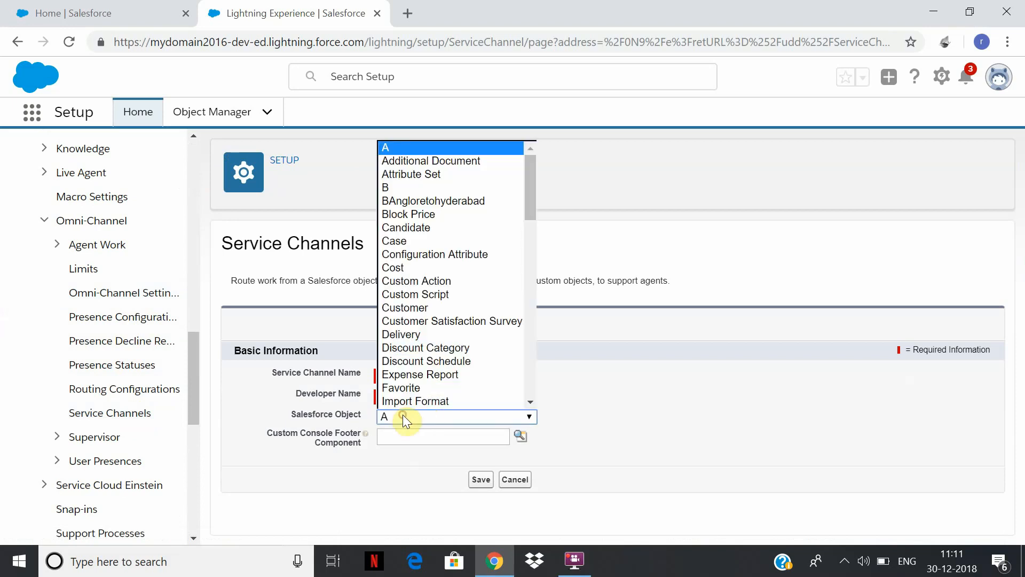
left_click(431, 243)
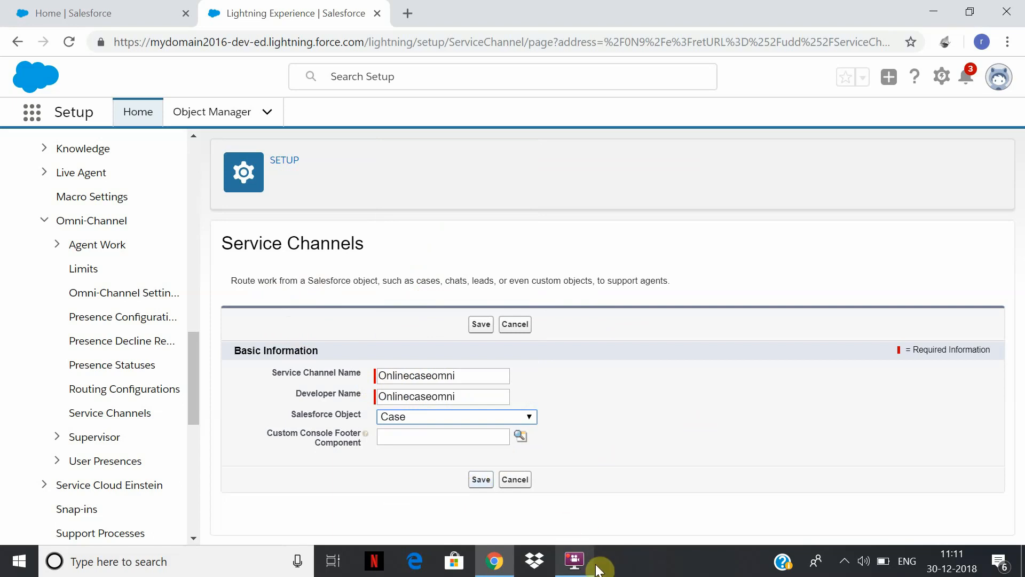
left_click(482, 482)
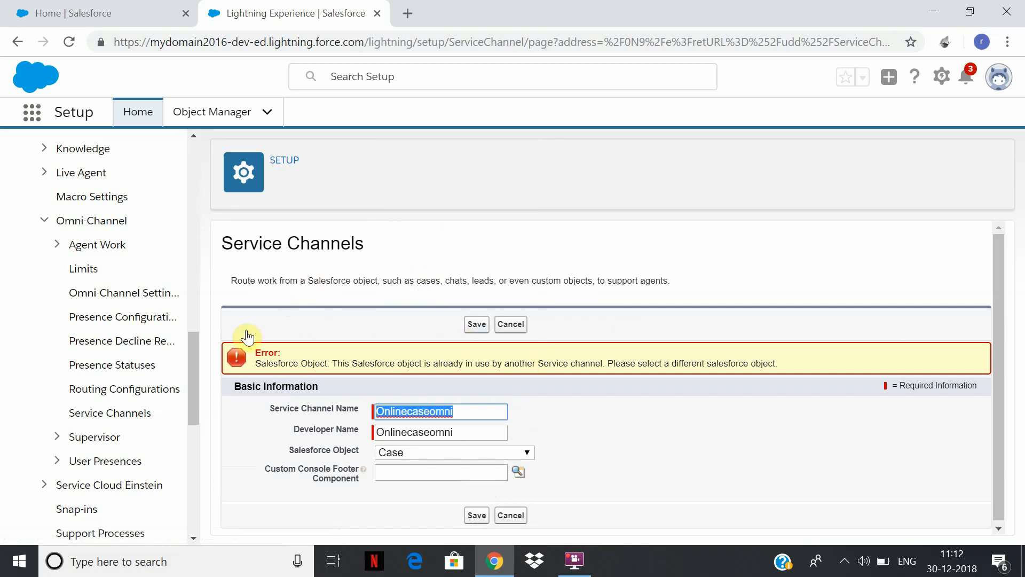
Return to the service channel list and try to delete the Caseroute channel.
left_click(135, 418)
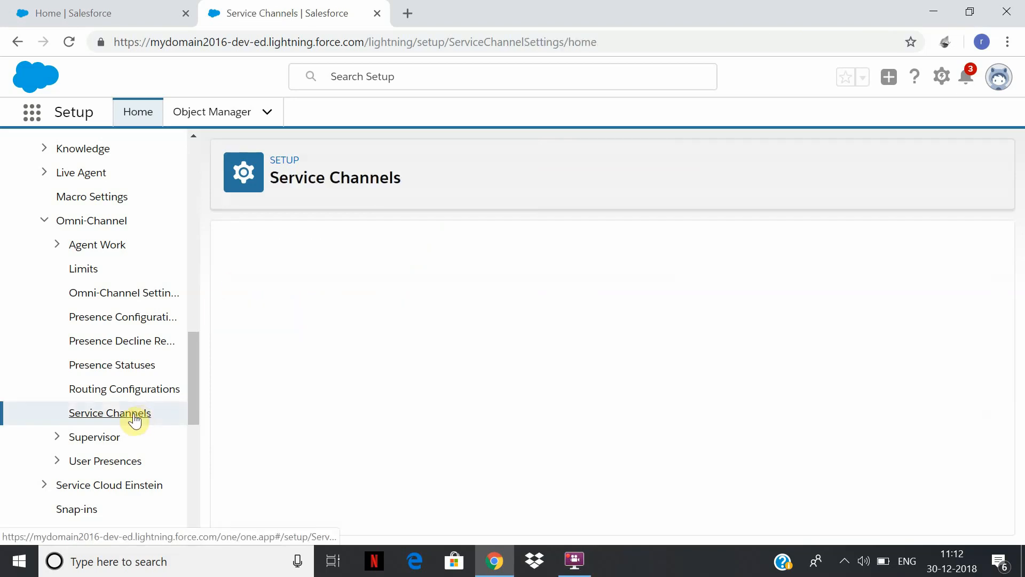
left_click(259, 384)
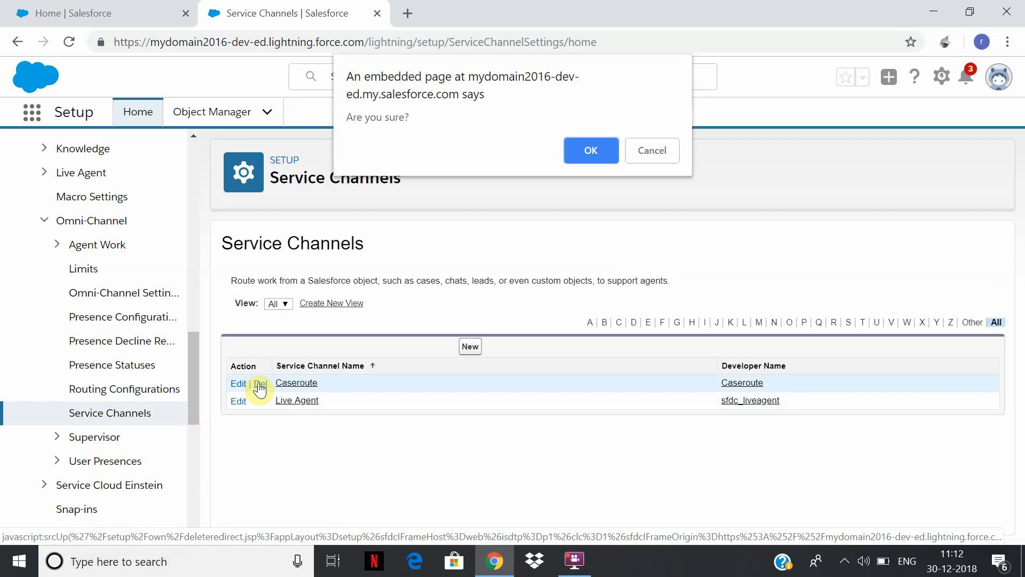
left_click(590, 150)
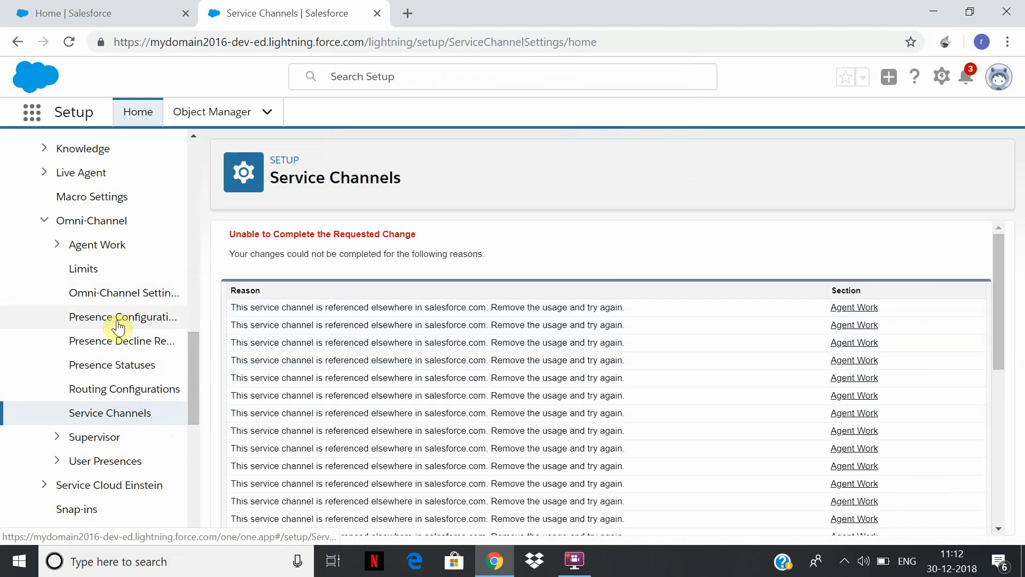
Open the Omni-Channel routing configurations, duplicate the page in another browser tab and switch to the duplicate.
left_click(138, 390)
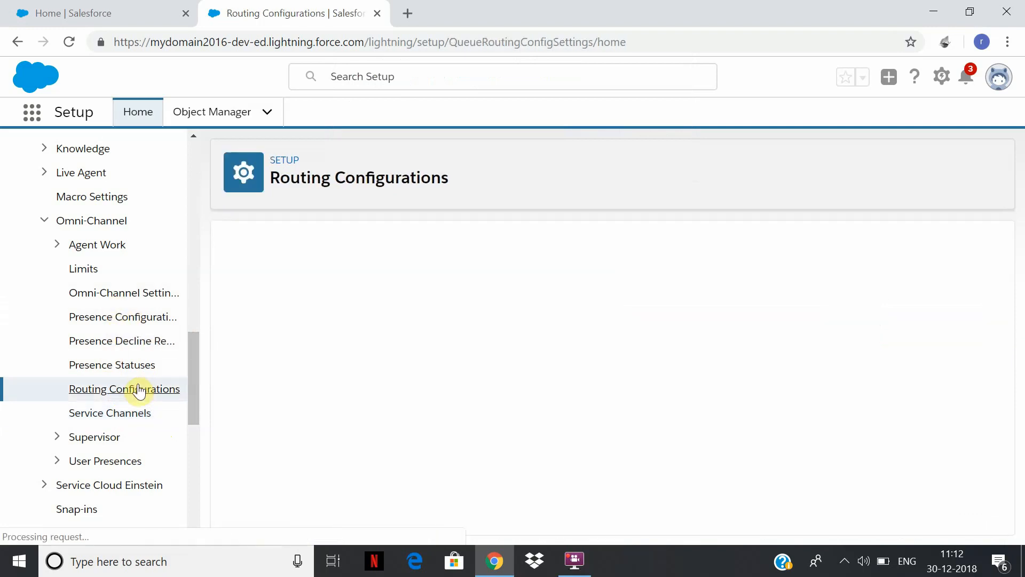
right_click(276, 14)
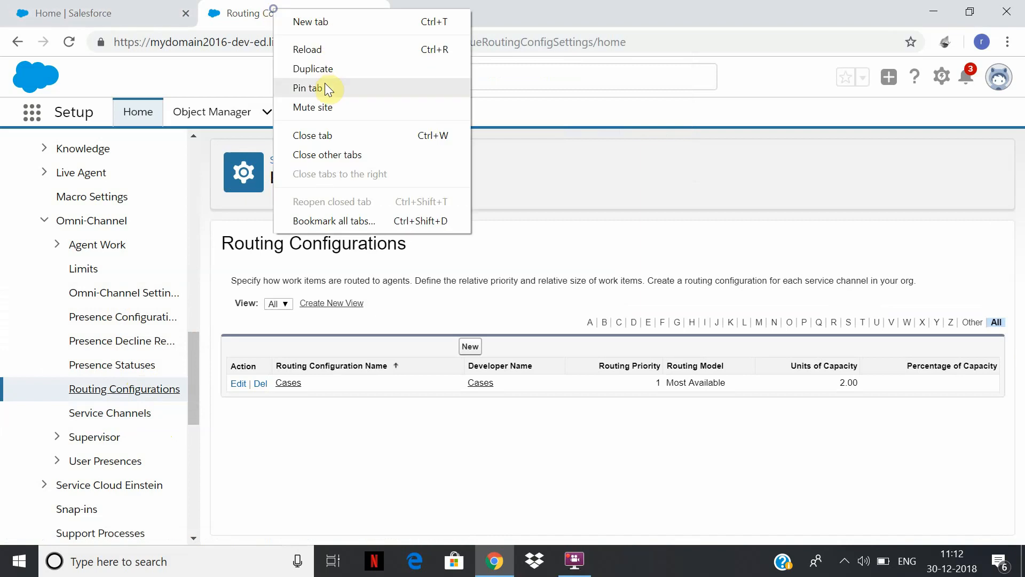
left_click(326, 70)
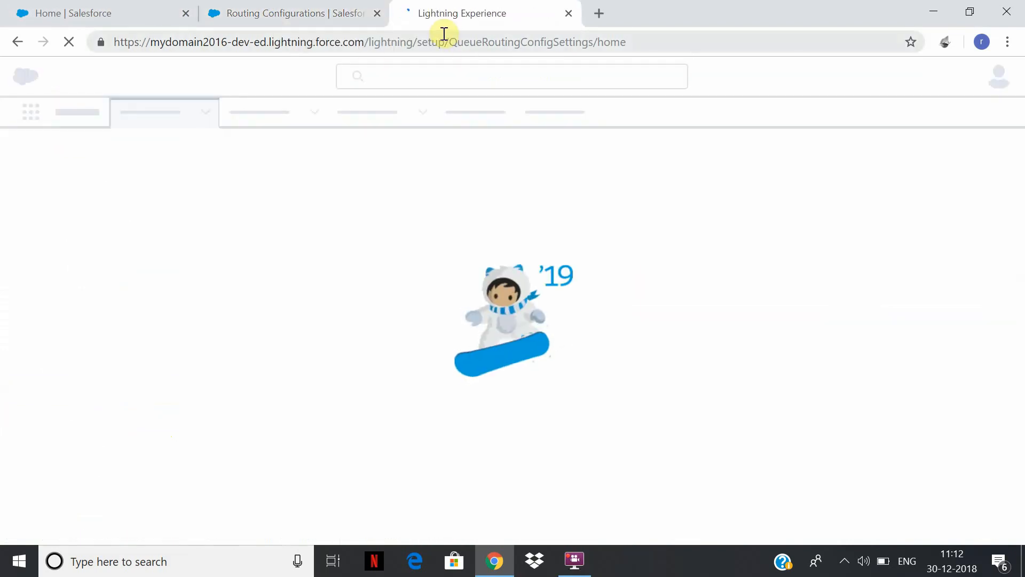
left_click(286, 12)
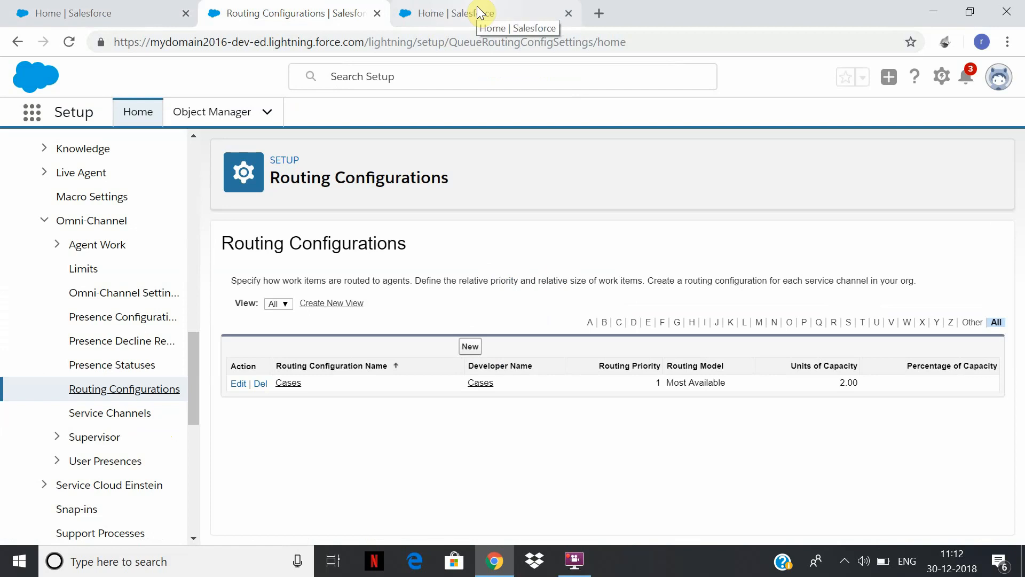
left_click(476, 5)
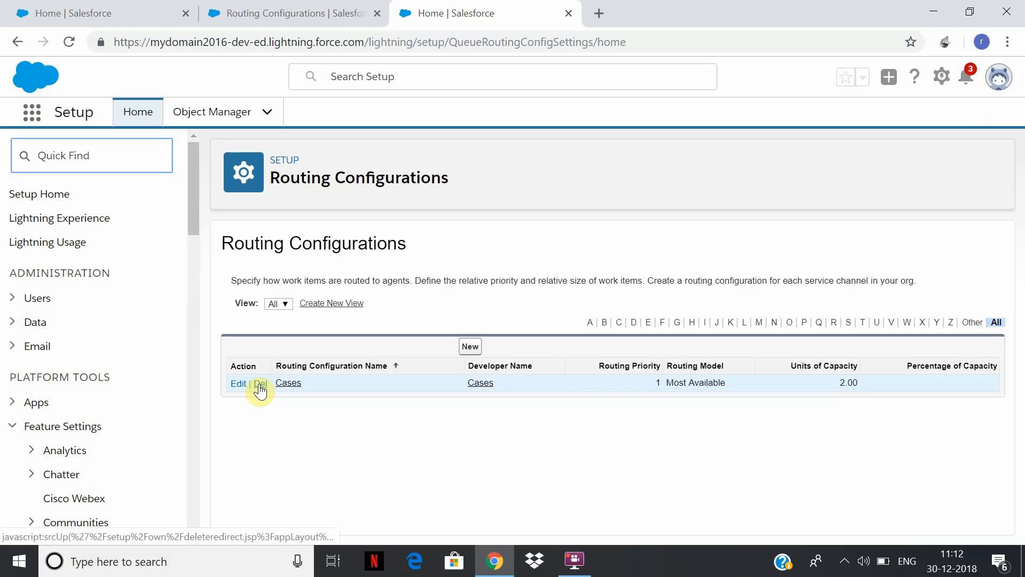
Search Setup for "queue" and open the Queues list.
left_click(136, 162)
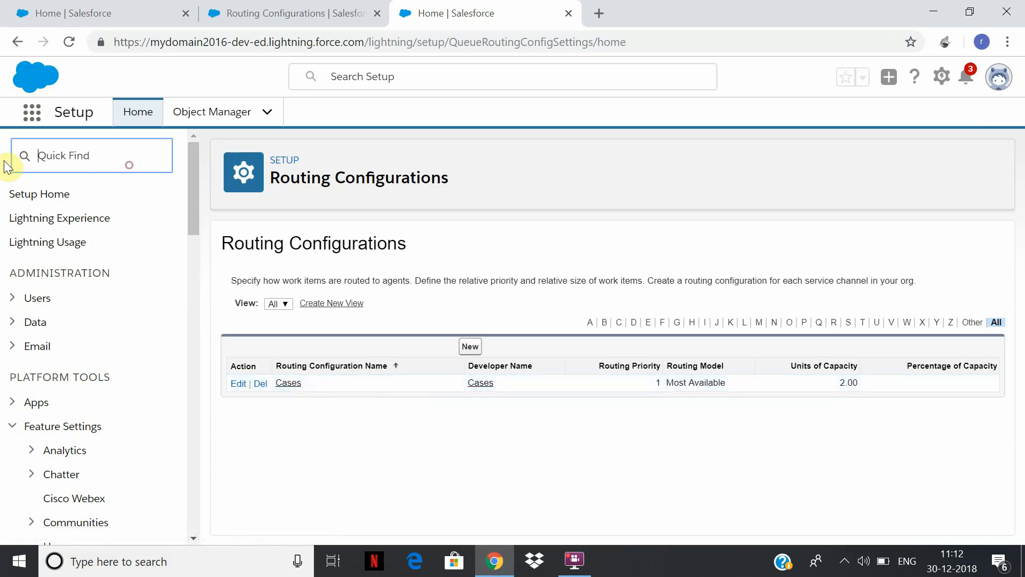
type("queue")
left_click(75, 223)
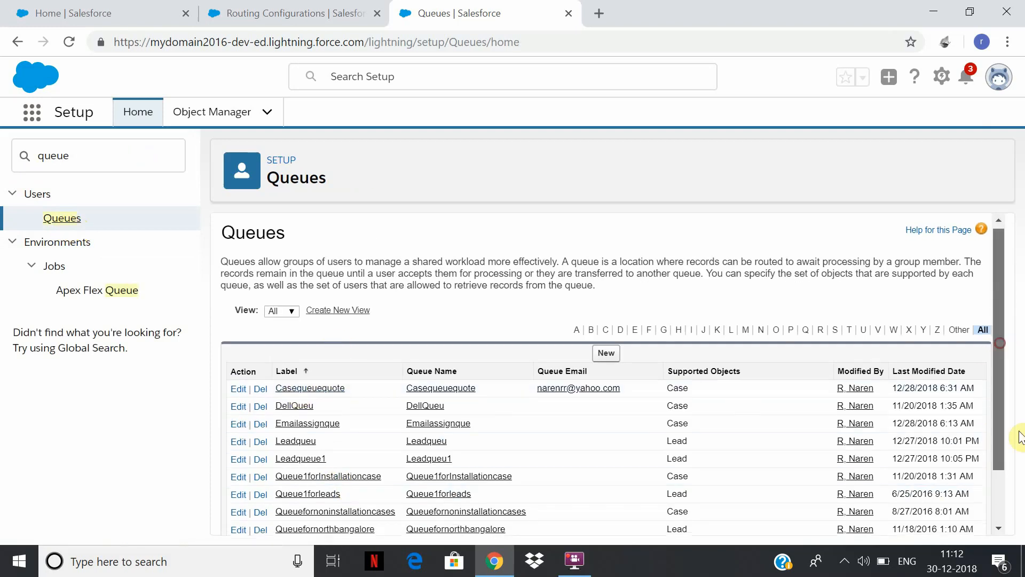
Edit the Emailassignque queue, clear its routing configuration and save the queue.
scroll(320, 357, "down", 1)
left_click(309, 355)
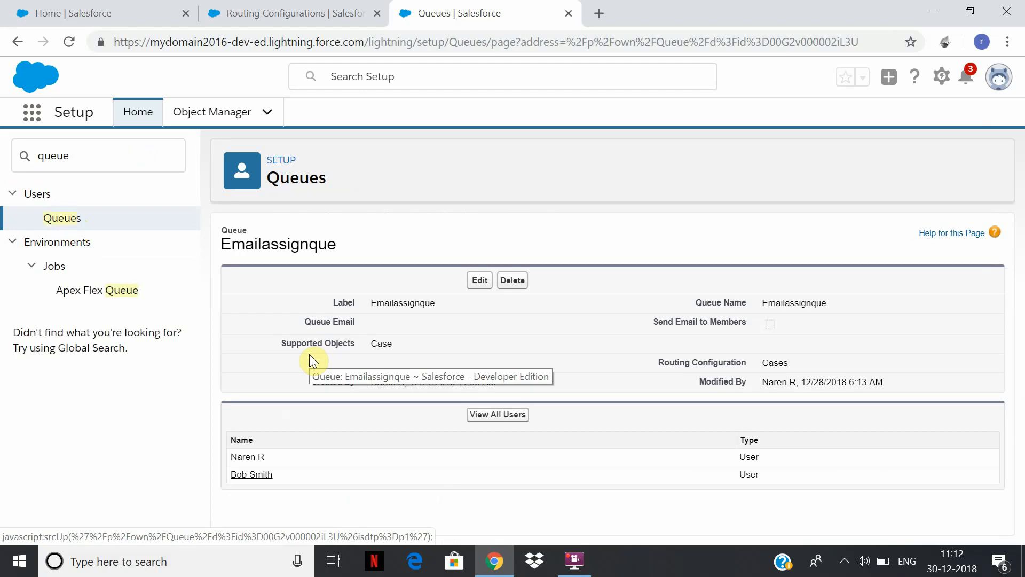
left_click(477, 286)
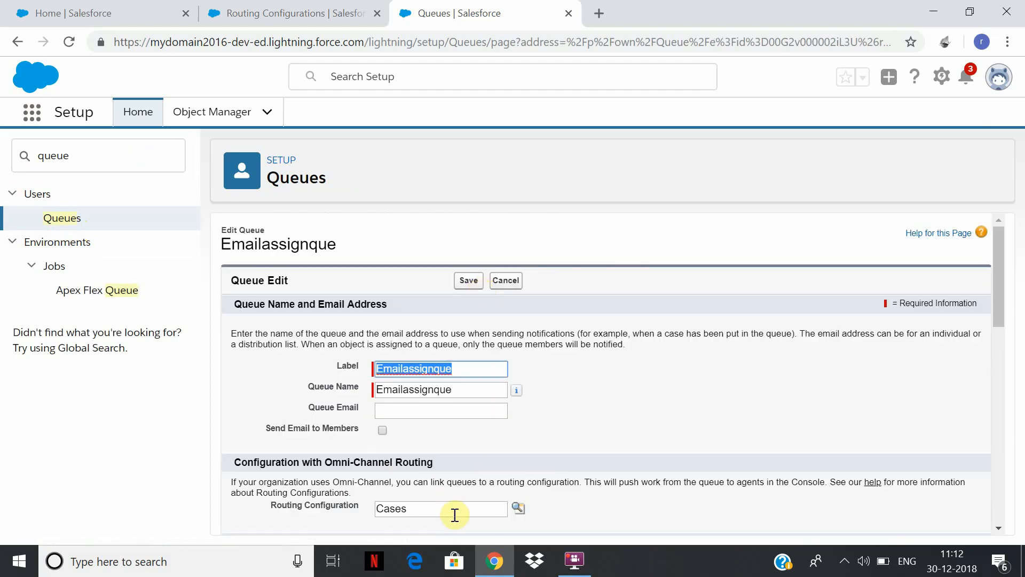
double_click(454, 515)
key("BackSpace")
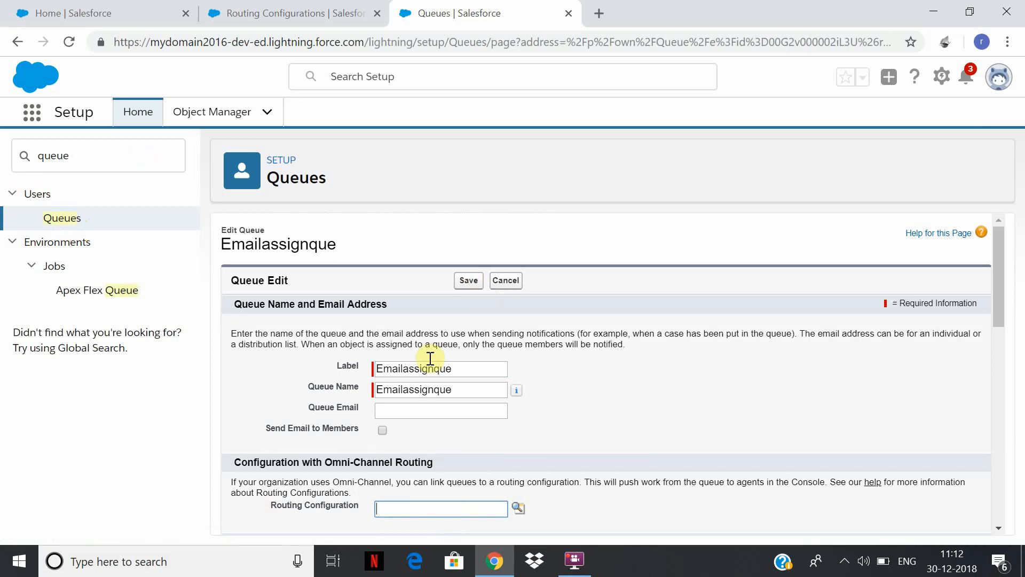
left_click(475, 282)
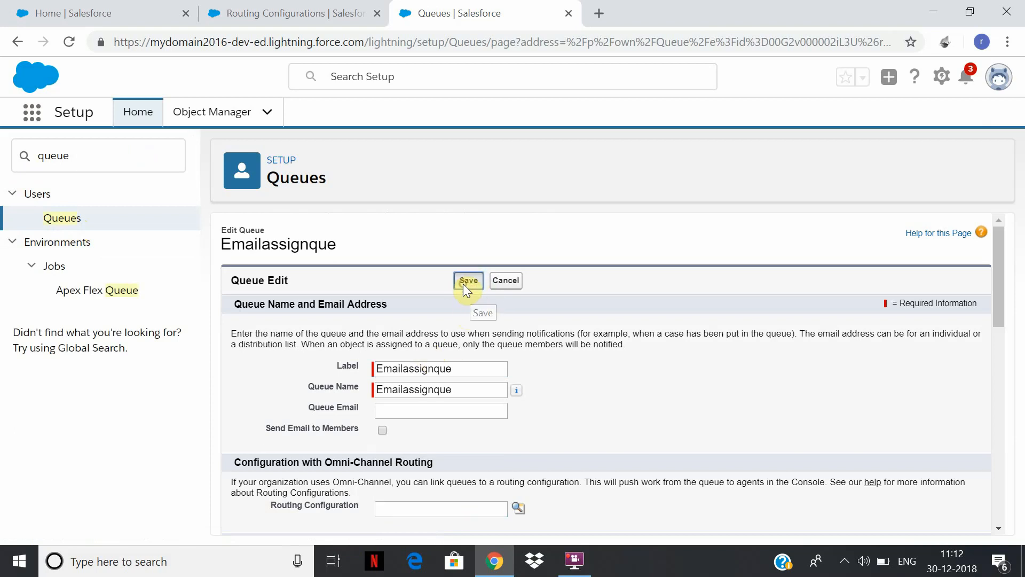
left_click(463, 283)
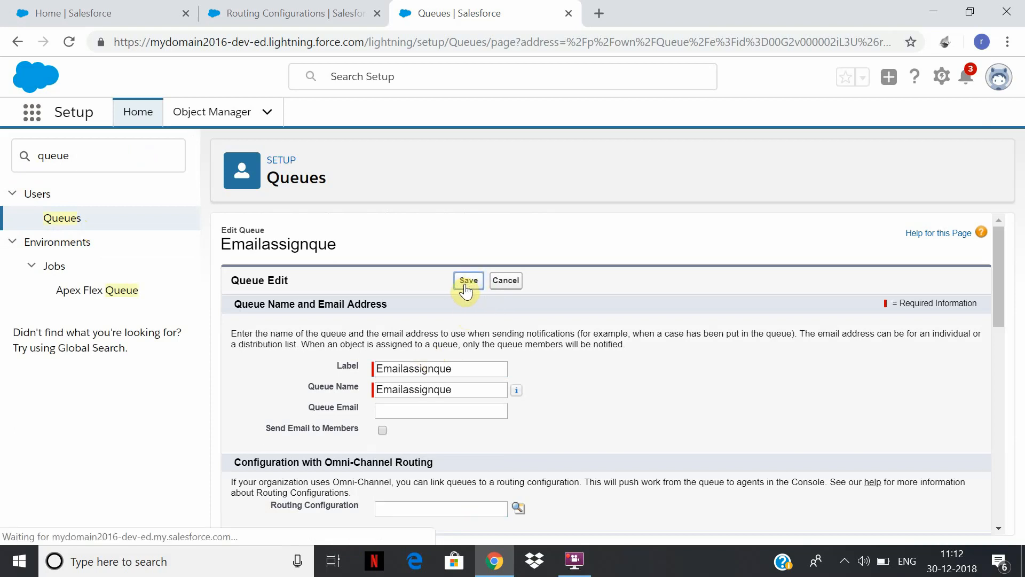
Return to the browser tab with the routing configurations and try to delete the Cases configuration.
left_click(319, 15)
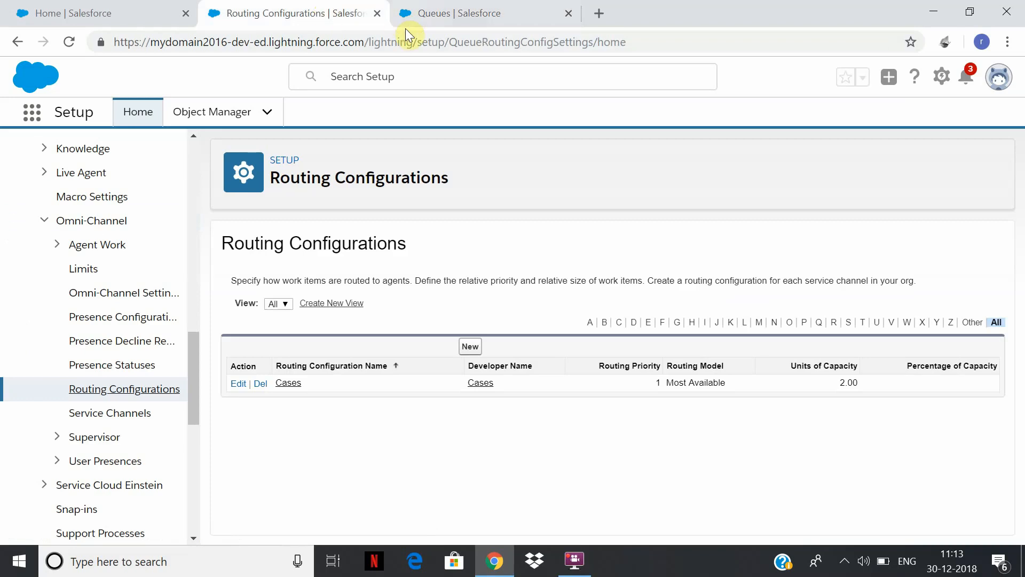
left_click(260, 384)
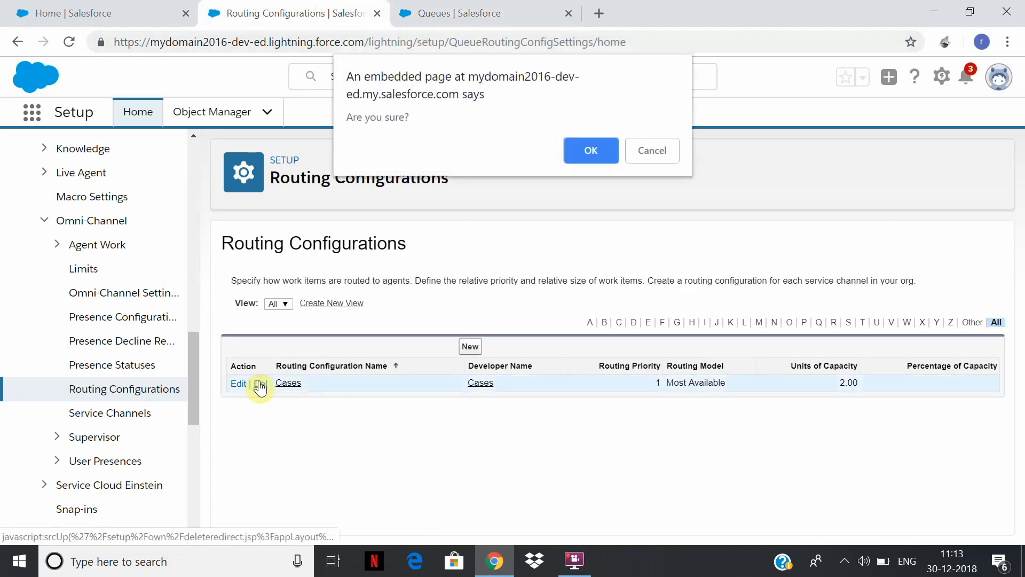
left_click(597, 153)
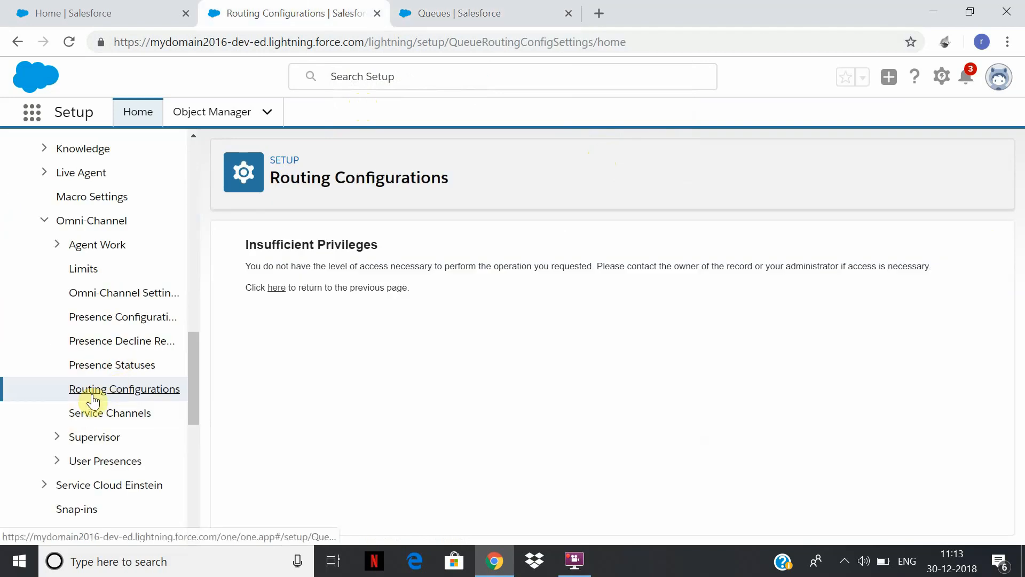
Reopen the routing configuration list, review the Cases configuration's settings in edit mode and leave without saving.
left_click(88, 368)
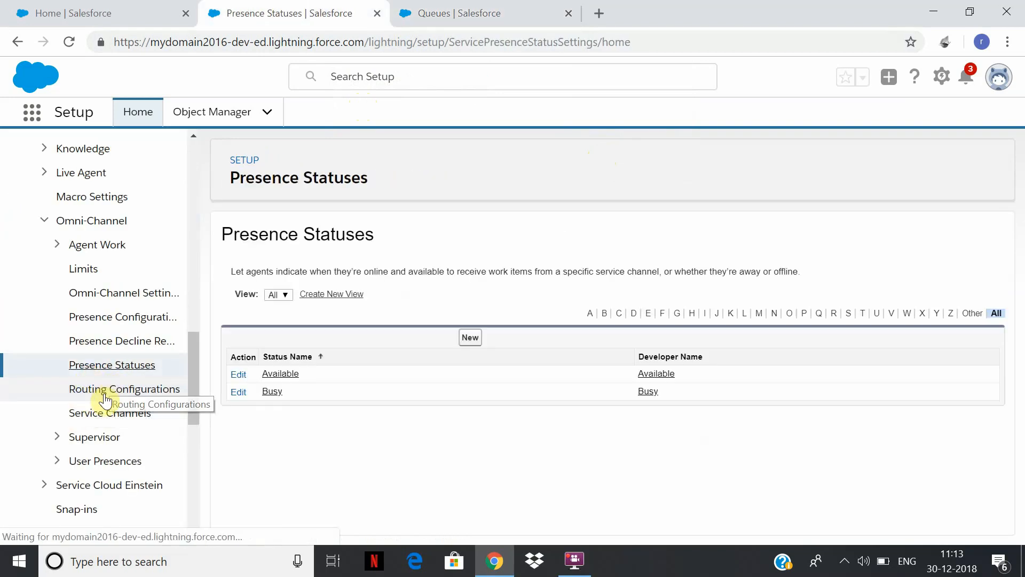
left_click(107, 396)
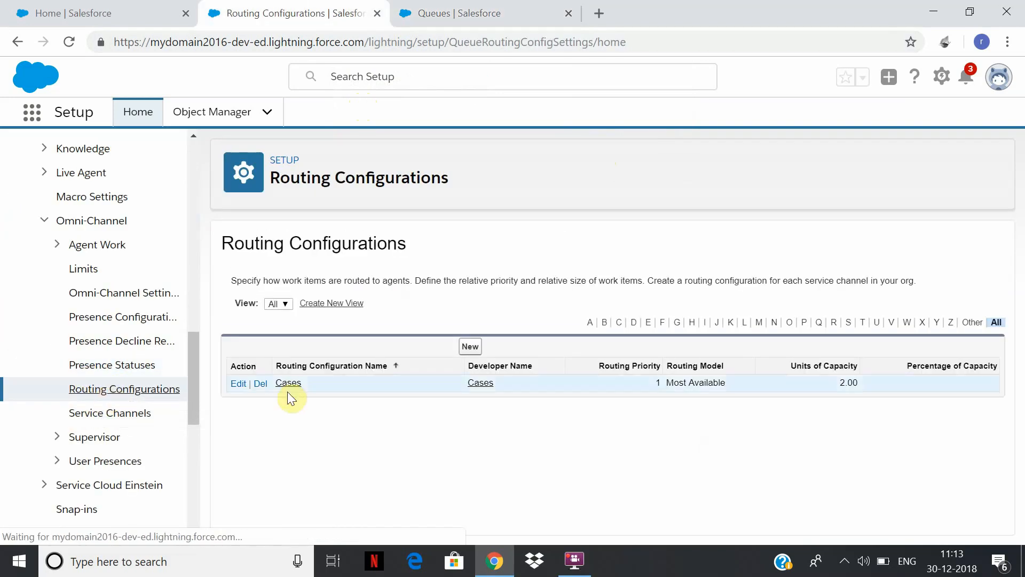
left_click(236, 387)
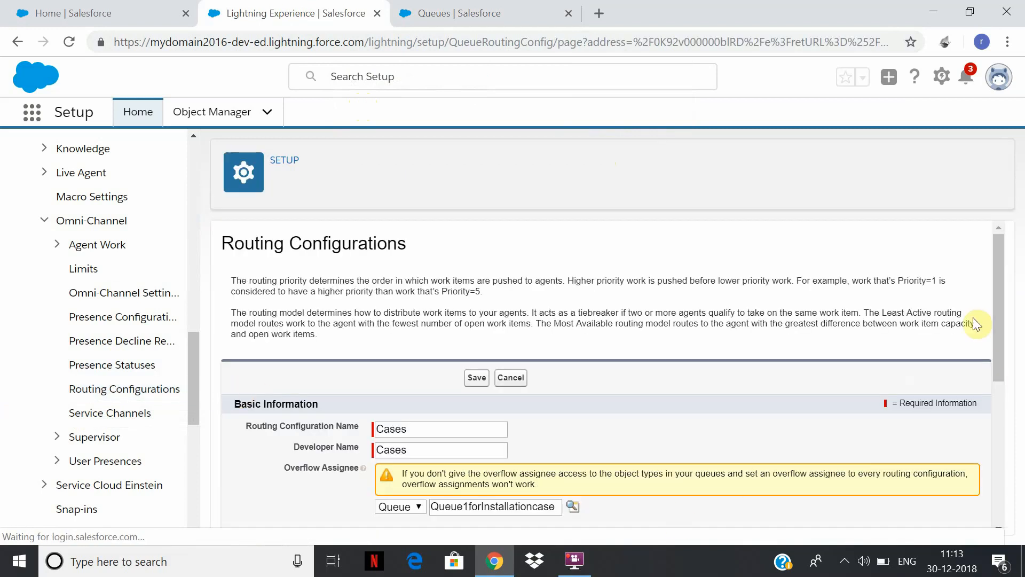
mouse_move(991, 297)
left_mouse_down()
mouse_move(1001, 319)
mouse_move(997, 462)
mouse_move(988, 292)
left_mouse_up()
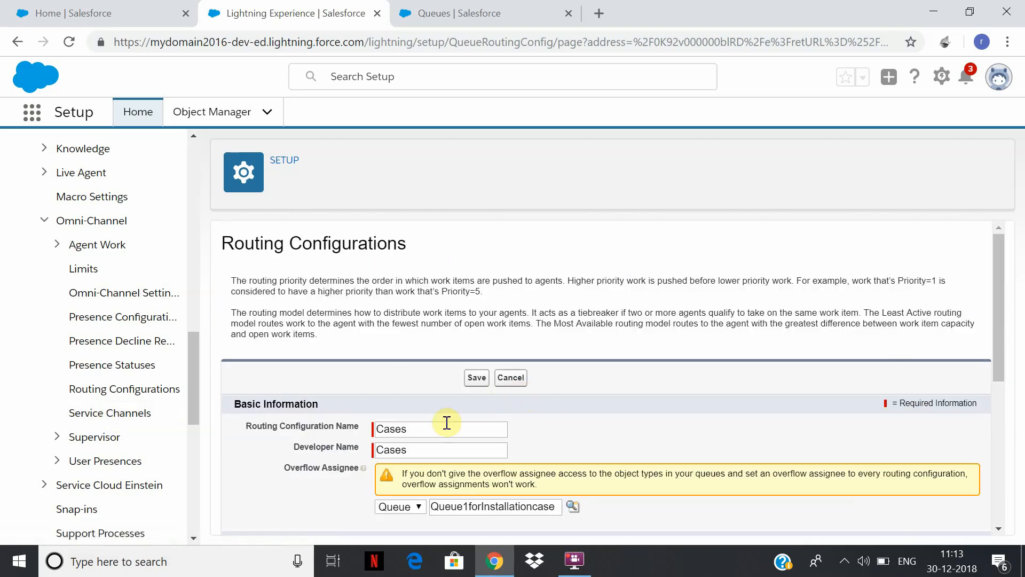
left_click_drag(995, 316, 1011, 346)
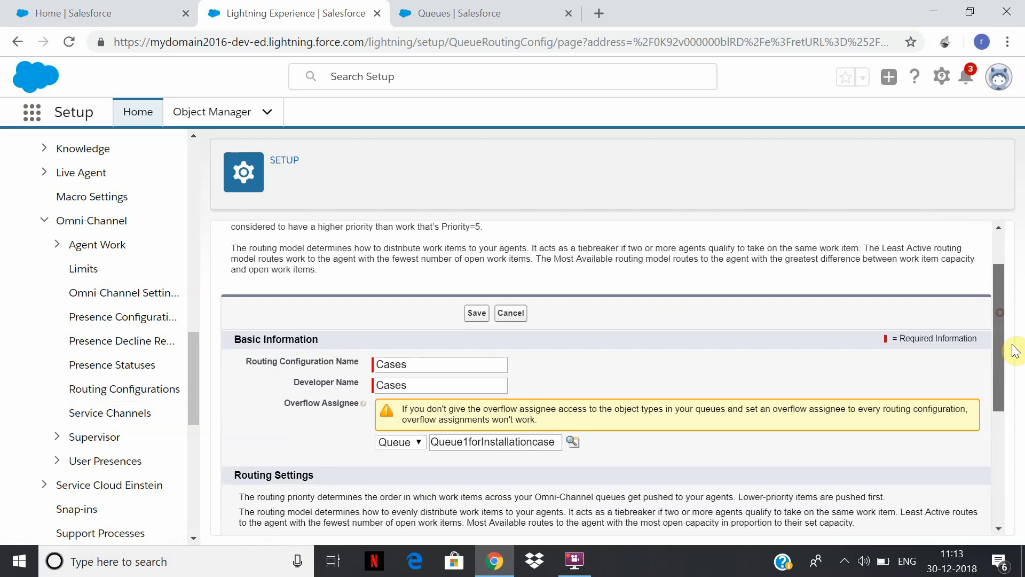
left_click(513, 314)
left_click(574, 559)
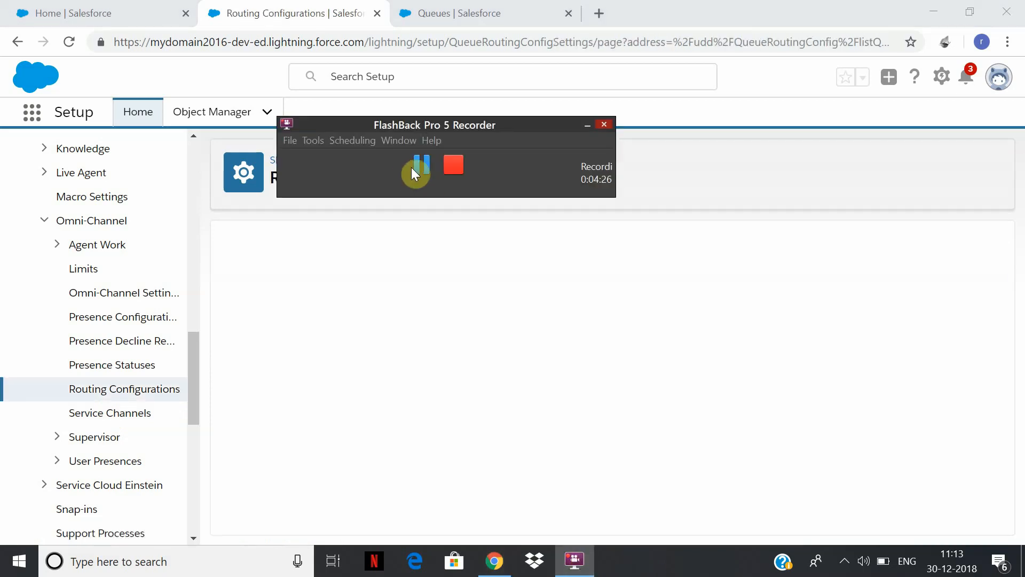
left_click(413, 169)
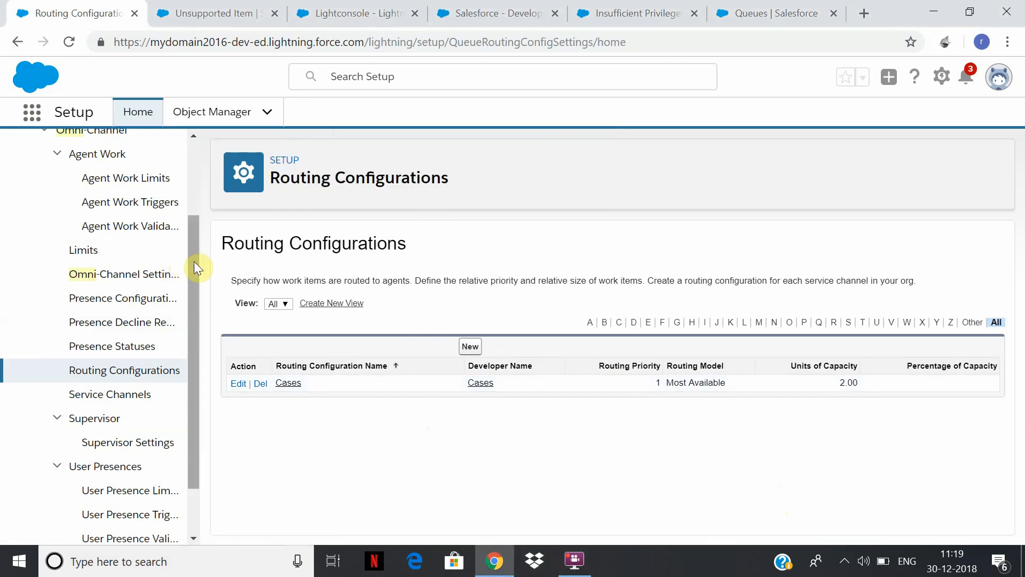
Open the Omni-Channel service channels and start a new channel with Caseroute as both its name and developer name.
left_click_drag(194, 261, 200, 210)
left_click(128, 380)
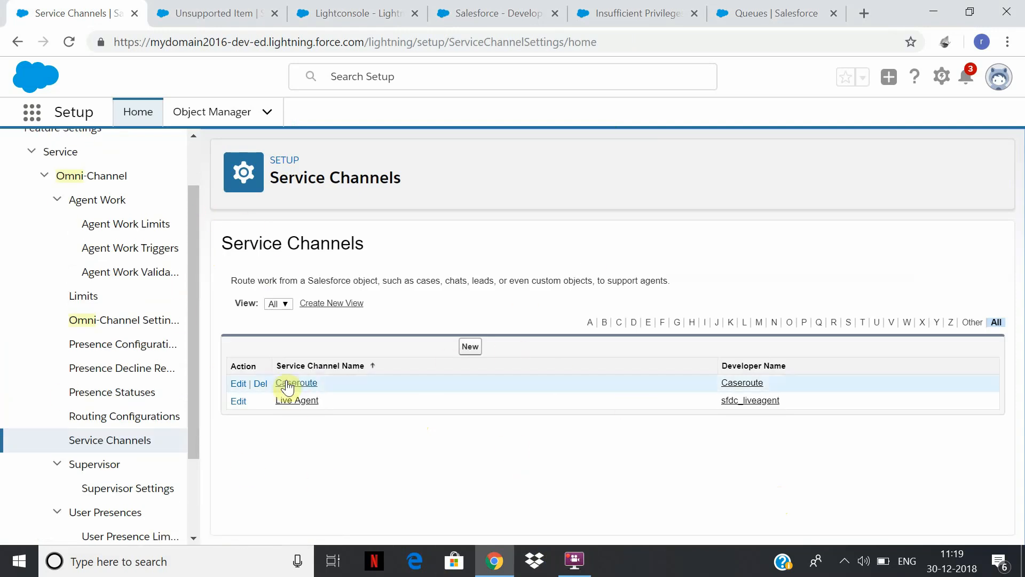
left_click(470, 347)
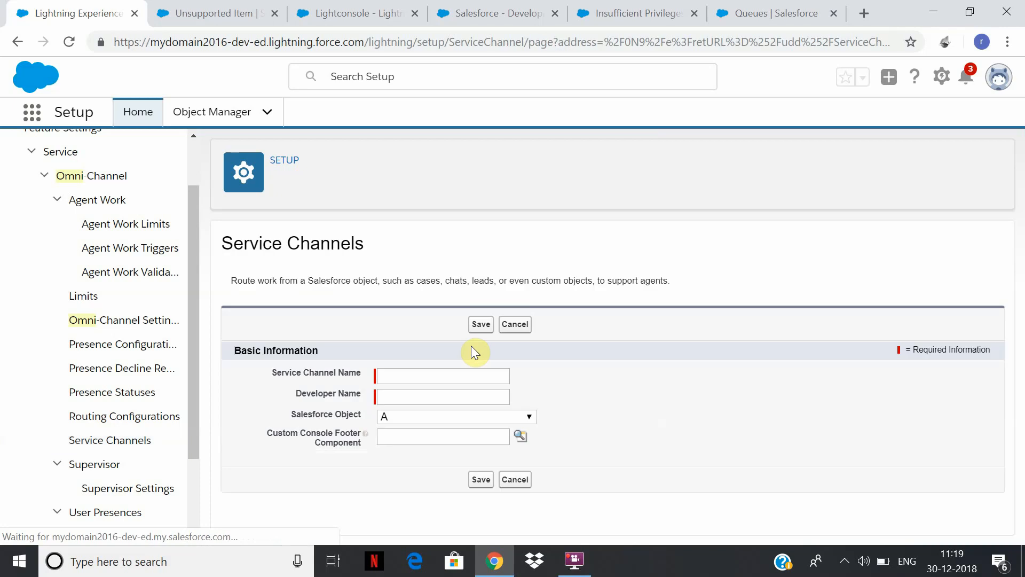
left_click(455, 376)
type("Case")
left_click(465, 409)
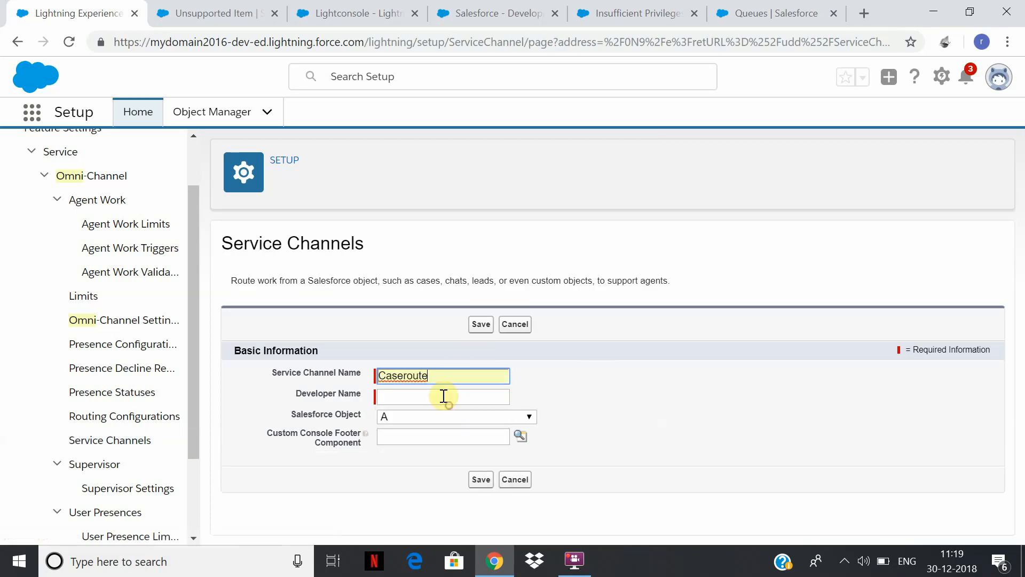
left_click(443, 396)
type("d")
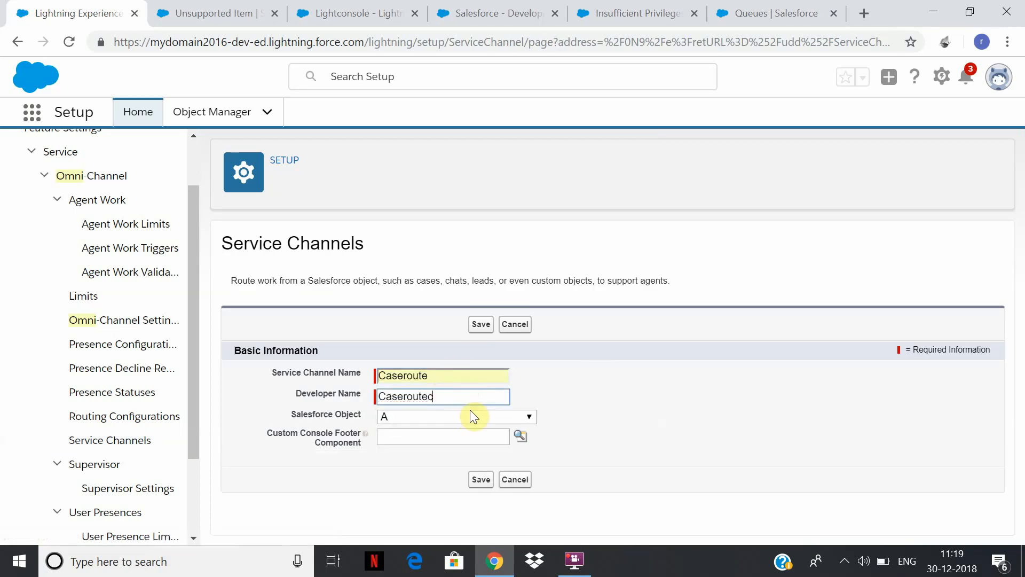
key("BackSpace")
Choose Case as the Salesforce object, try to save the new service channel and return to the channel list.
key("Down")
left_click(604, 400)
left_click(529, 416)
left_click(472, 241)
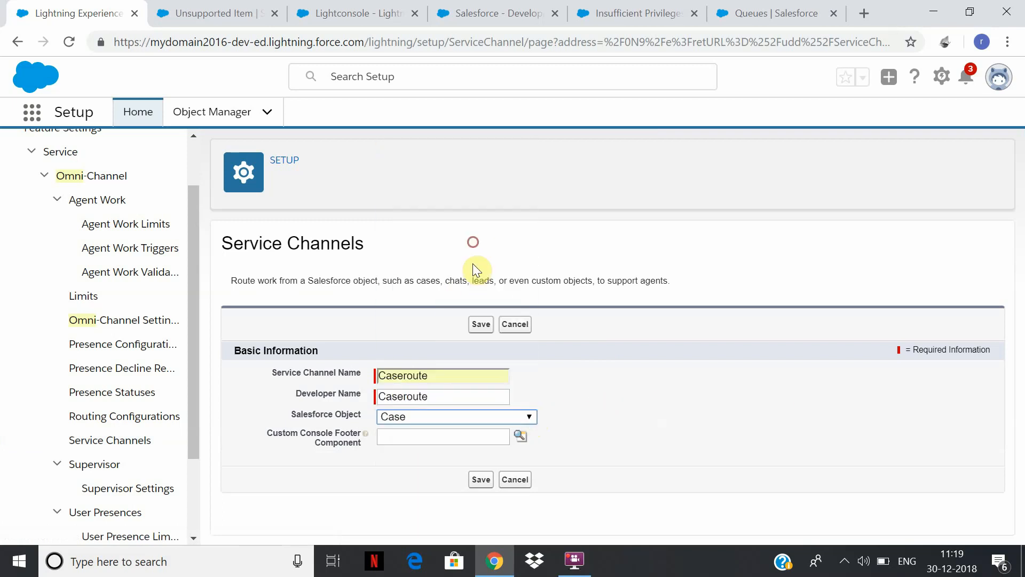
left_click(481, 479)
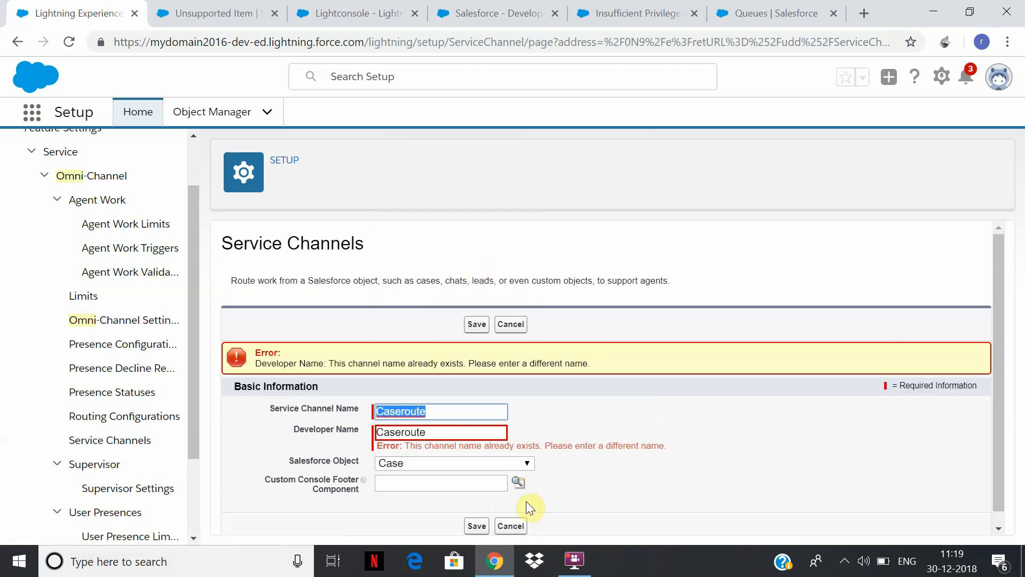
left_click(511, 527)
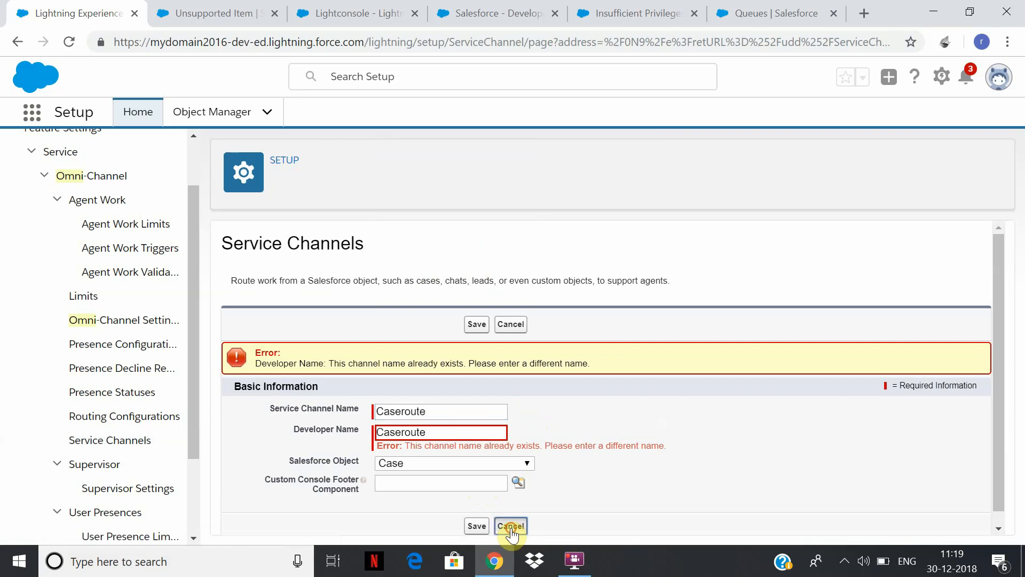
left_click(149, 442)
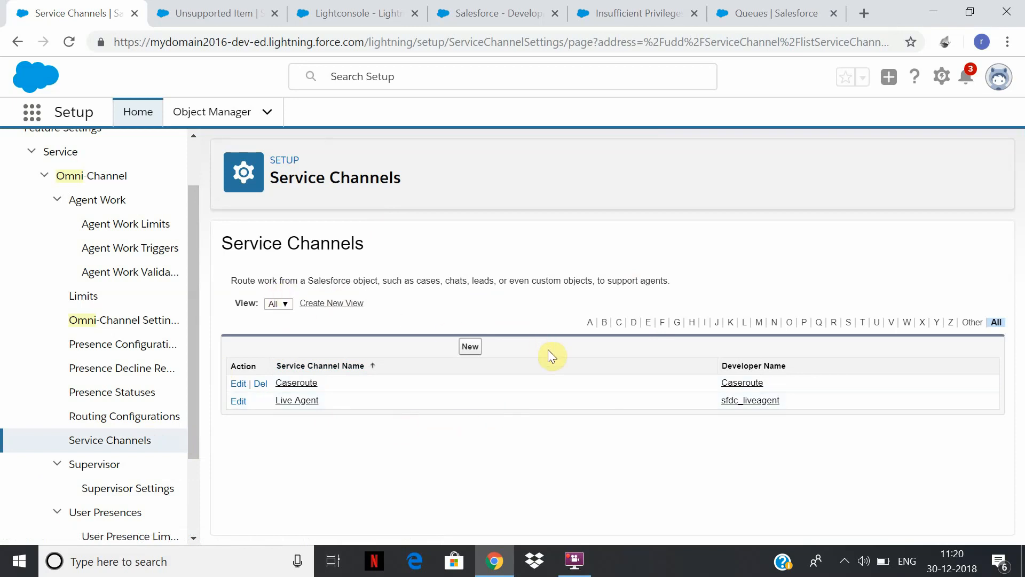
Start a new routing configuration named Caserouteconfig with the developer name Caseroutecnfig.
left_click(142, 418)
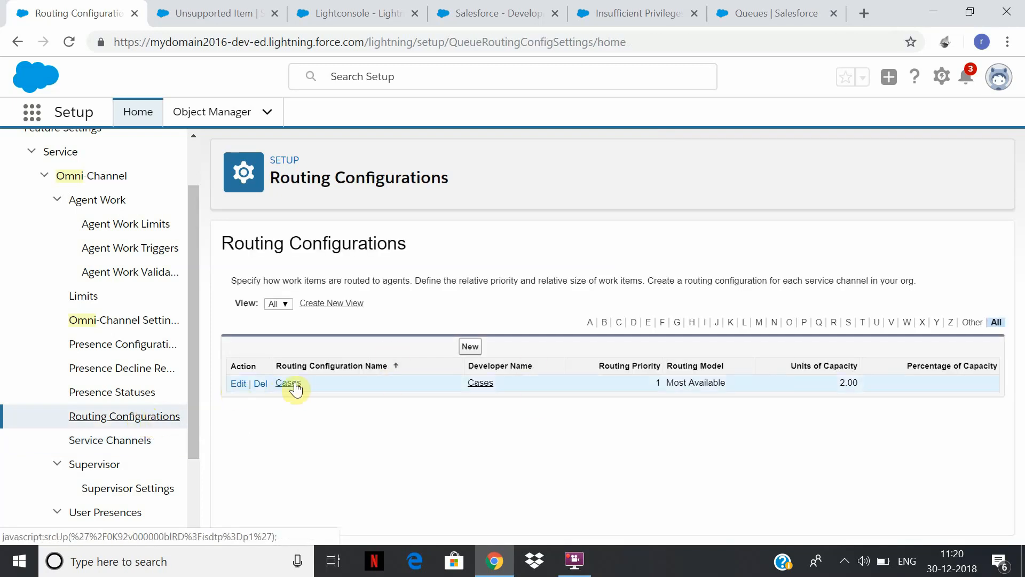
left_click(470, 348)
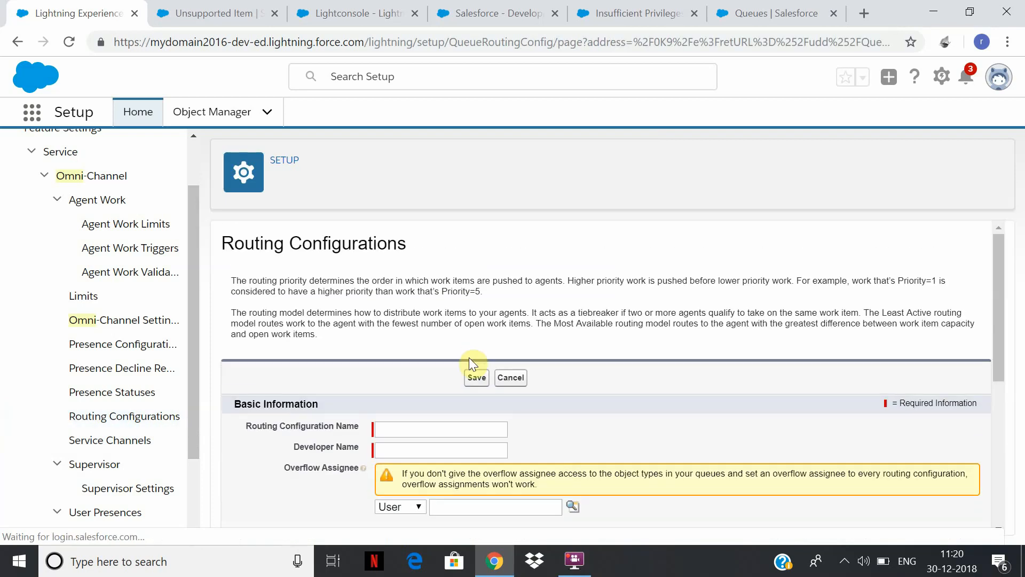
left_click(433, 430)
type("CAser")
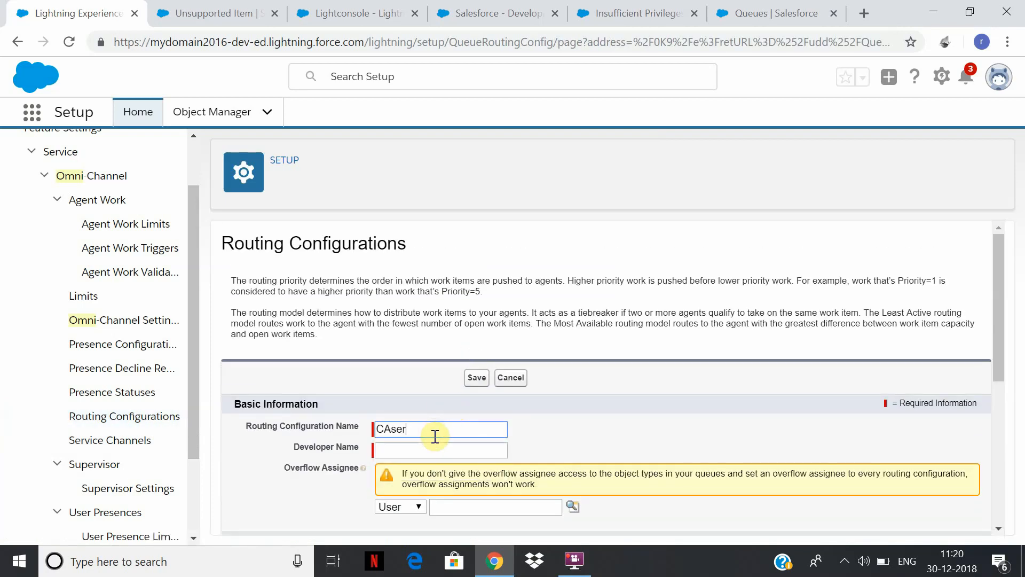
type("o")
key("BackSpace")
key("BackSpace")
key("BackSpace")
key("BackSpace")
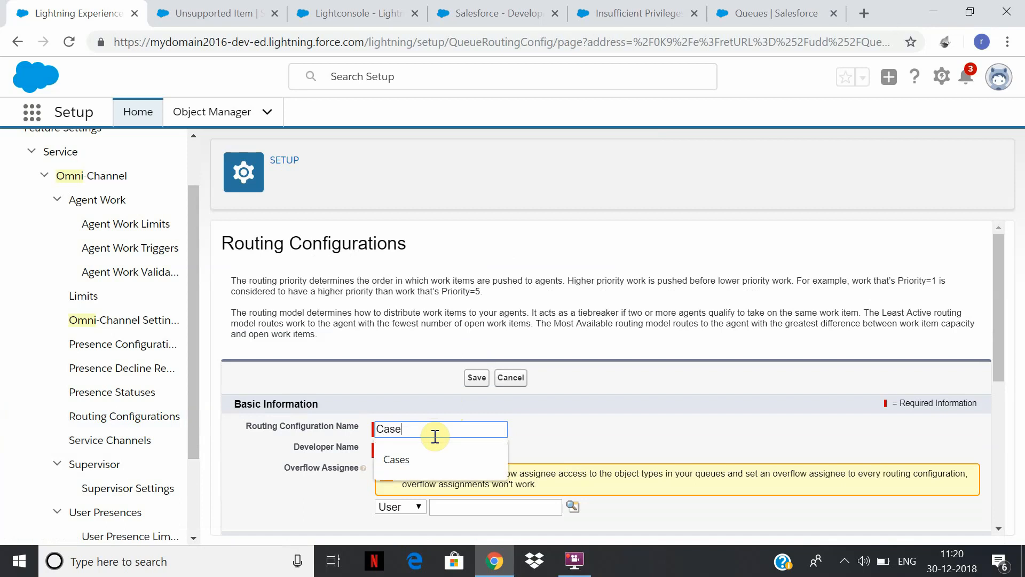
type("seroute")
left_click(454, 449)
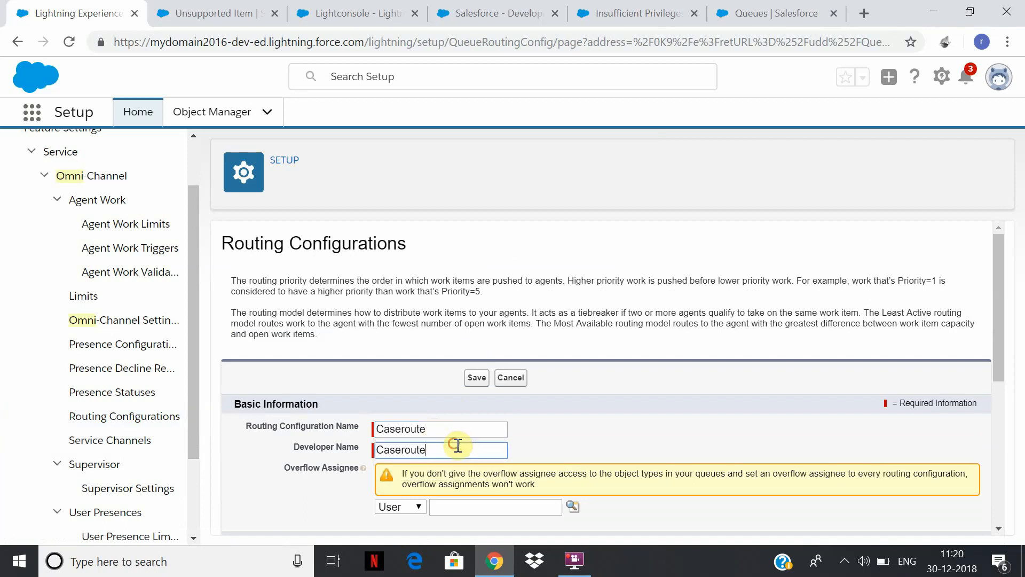
left_click(472, 432)
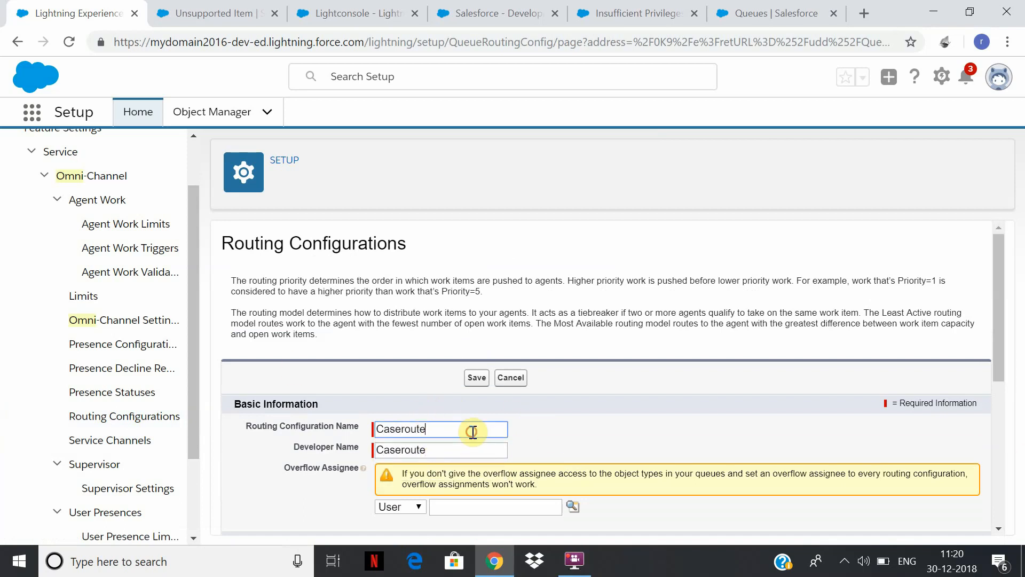
left_click(494, 443)
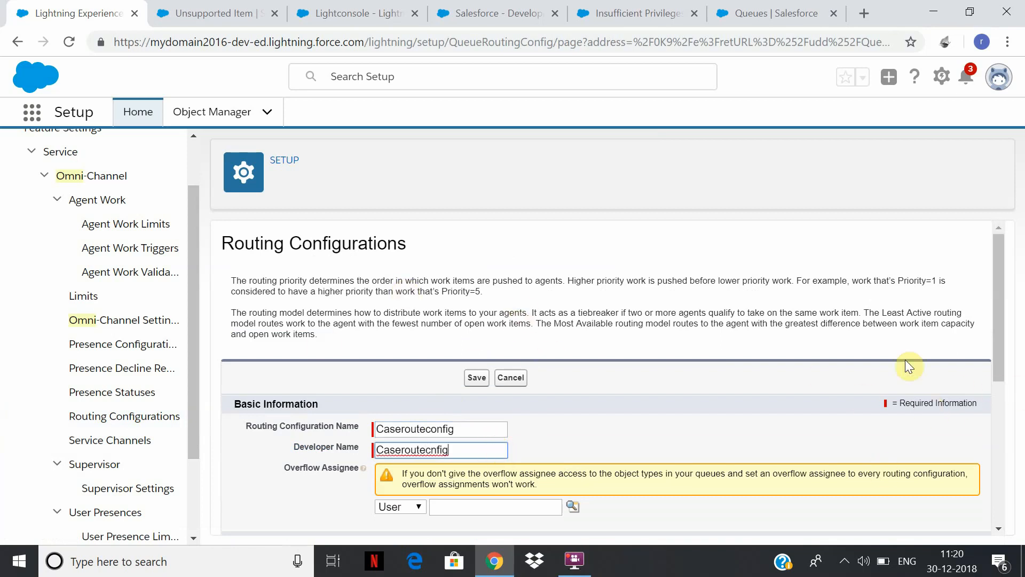
Set the new routing configuration's overflow assignee type to Queue and enter Em as the queue name.
left_click(1005, 296)
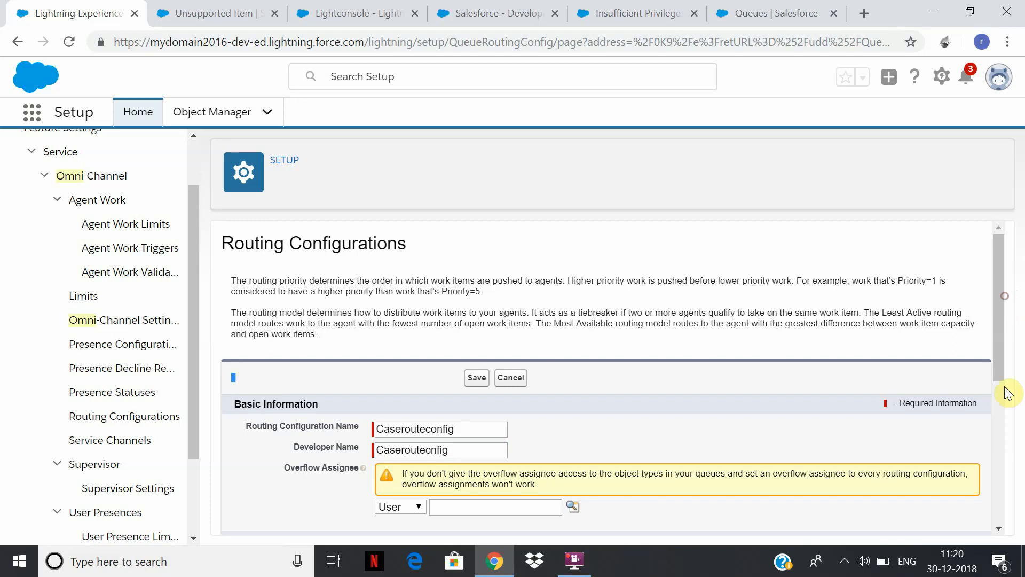
scroll(1010, 320, "down", 3)
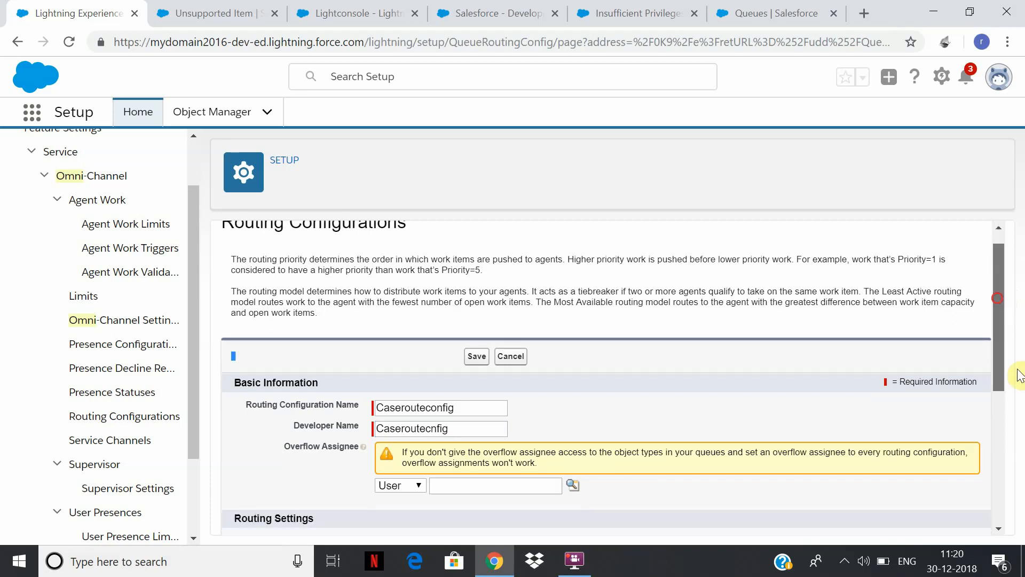
left_click(412, 352)
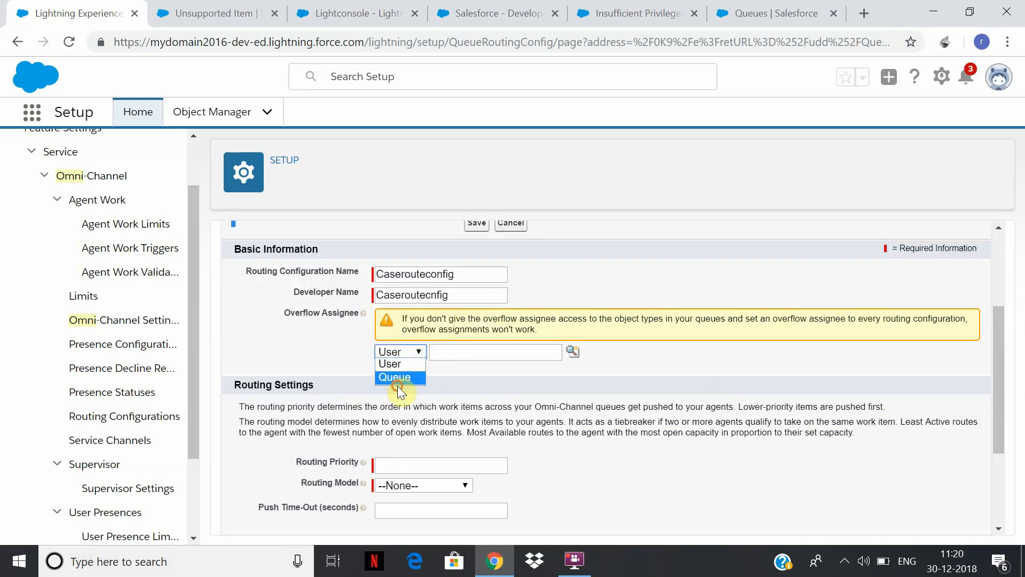
left_click(495, 368)
left_click(418, 354)
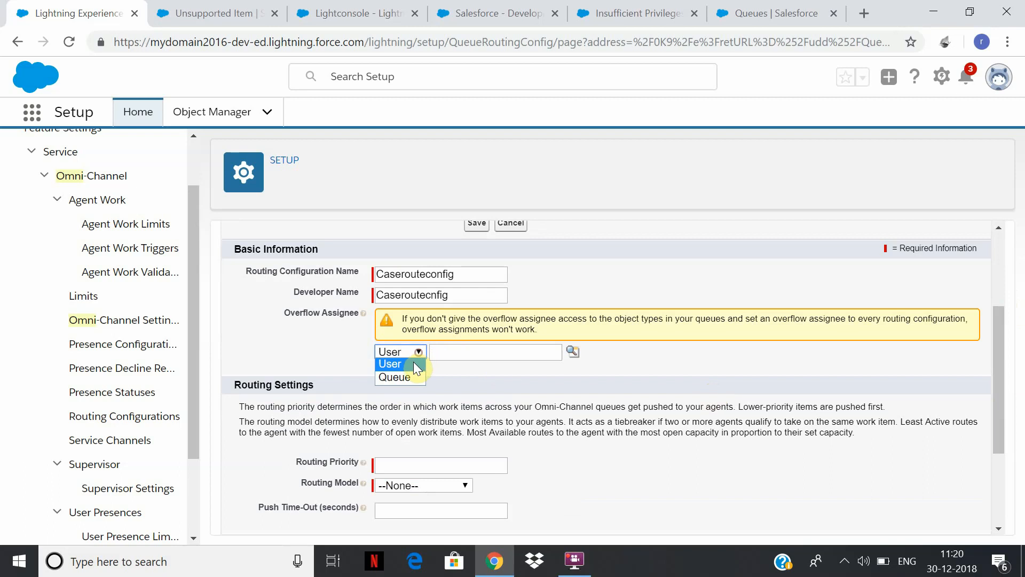
left_click(413, 362)
left_click(494, 357)
type("Em")
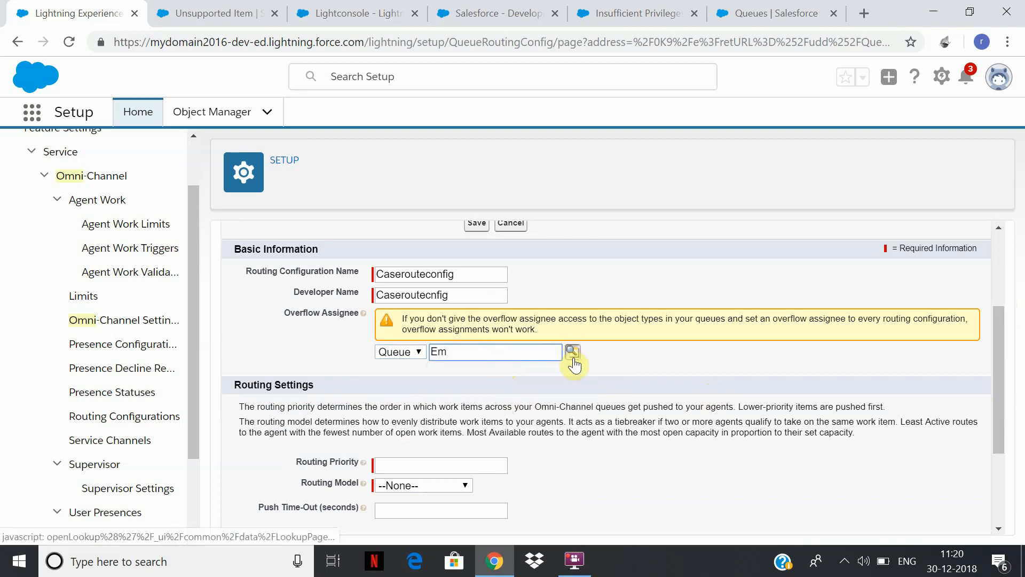
Set the new configuration's routing priority to 1 and its routing model to Most Available.
left_click(440, 463)
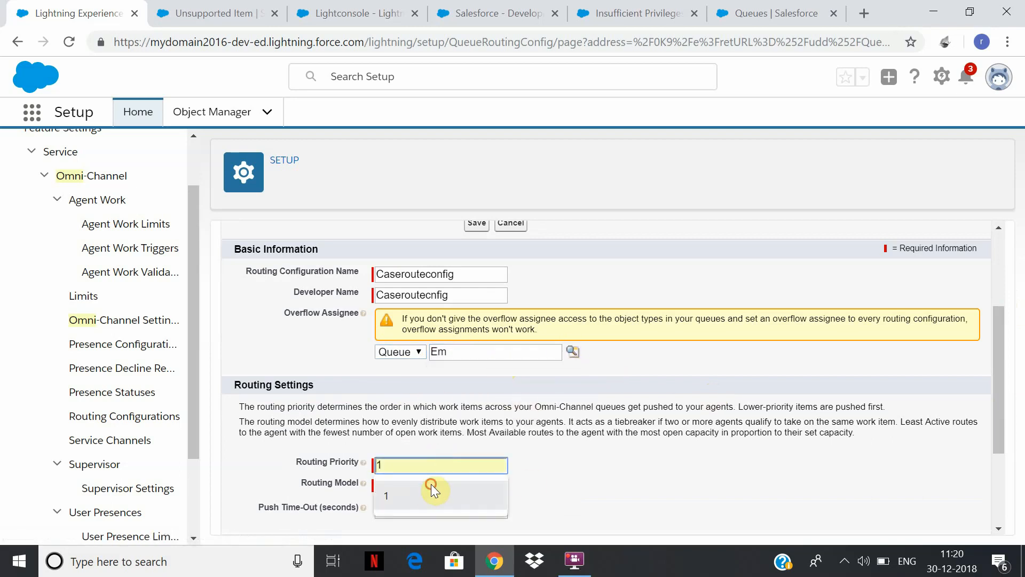
left_click(428, 488)
left_click(465, 486)
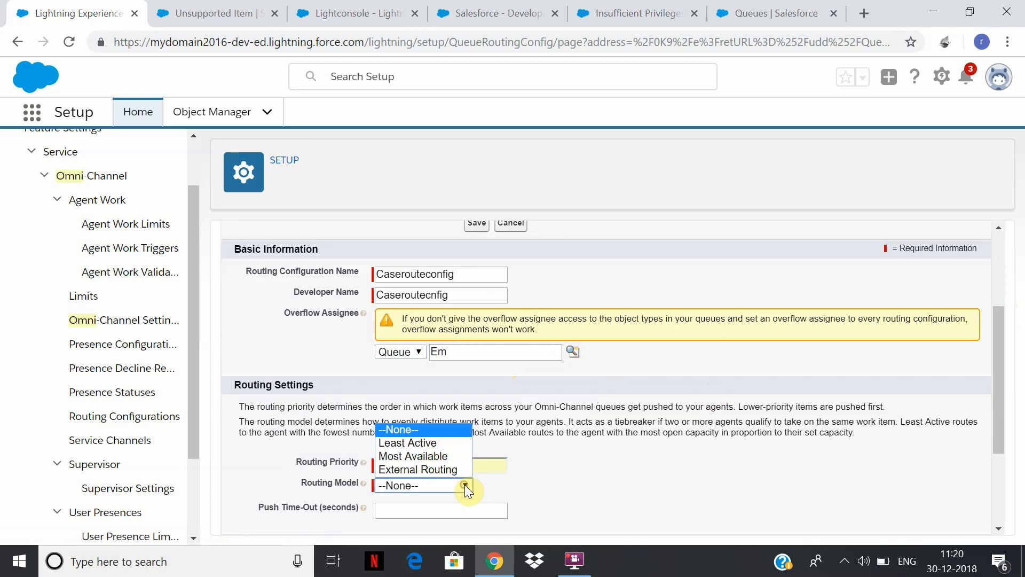
left_click(438, 456)
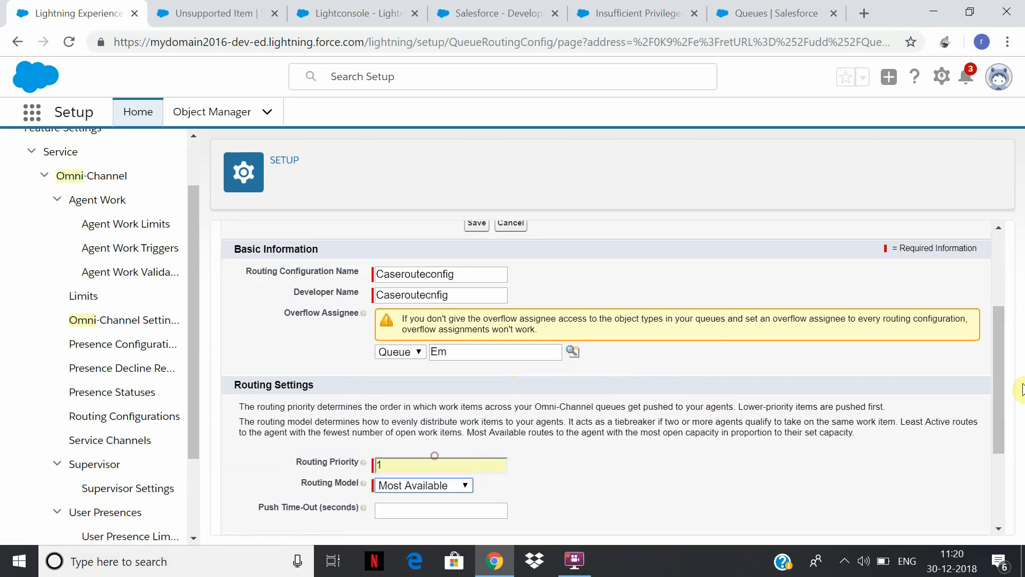
Set the work item size to 2 units of capacity, checking the field's help text and leaving the percentage of capacity empty.
scroll(1020, 454, "down", 1)
scroll(1020, 454, "down", 2)
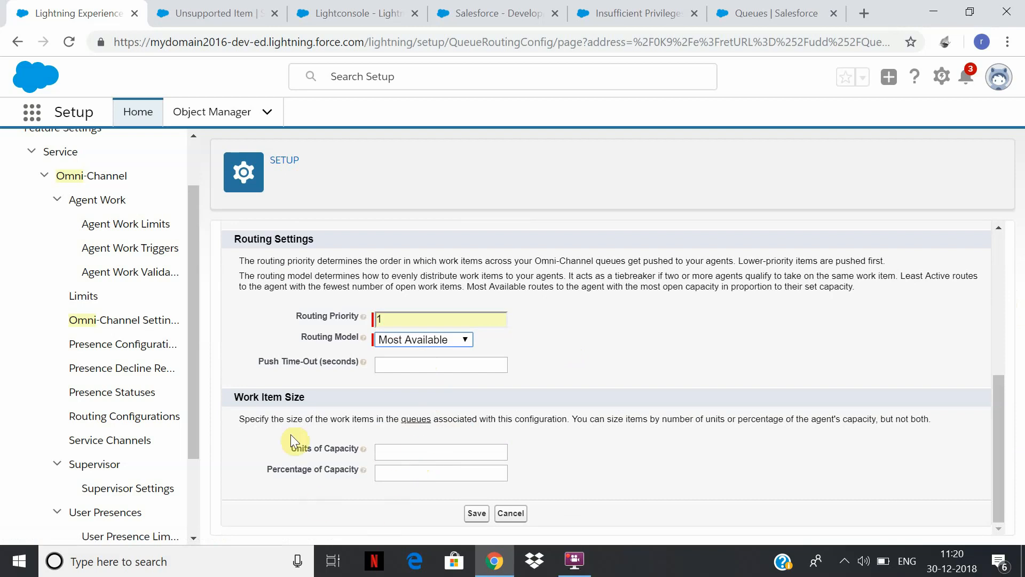
left_click(440, 451)
type("2")
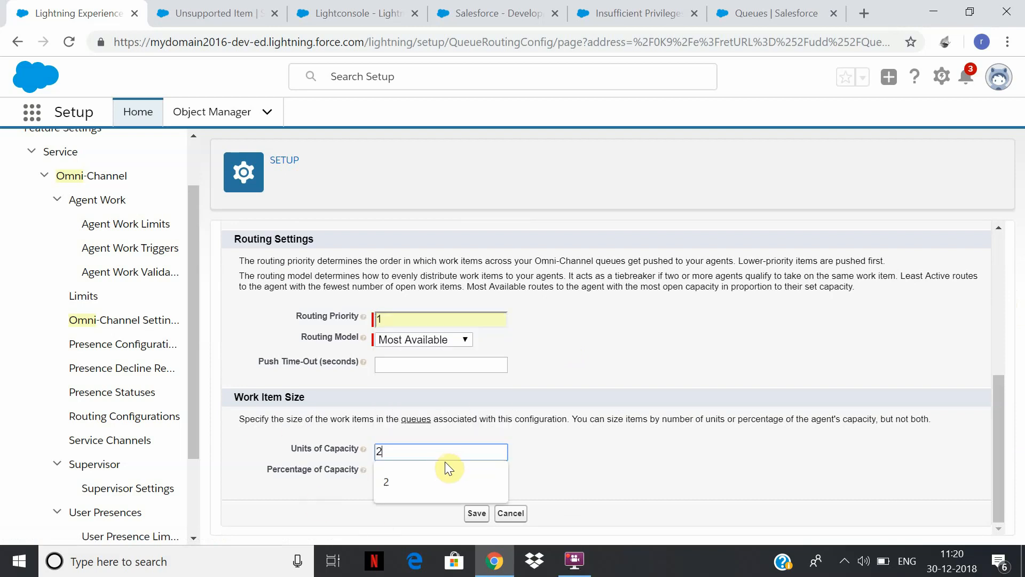
left_click(445, 470)
left_click(409, 451)
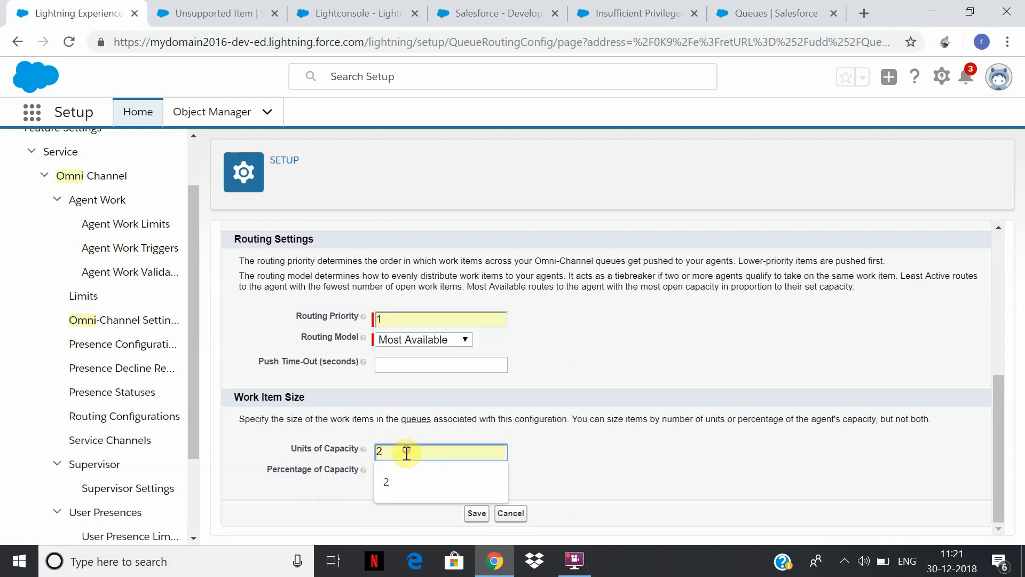
key("BackSpace")
mouse_move(365, 452)
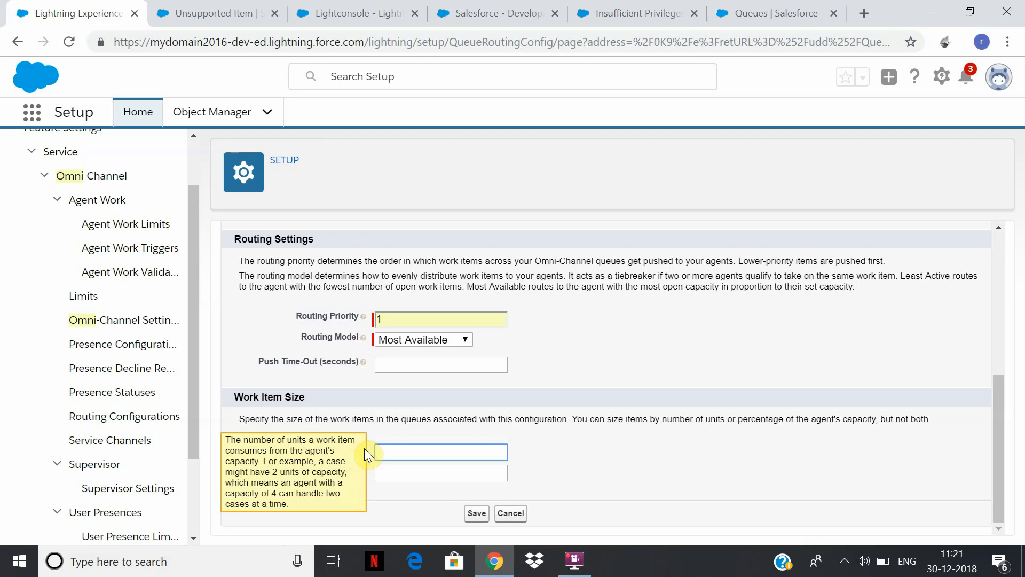
left_click(403, 451)
left_click(394, 475)
left_click(466, 482)
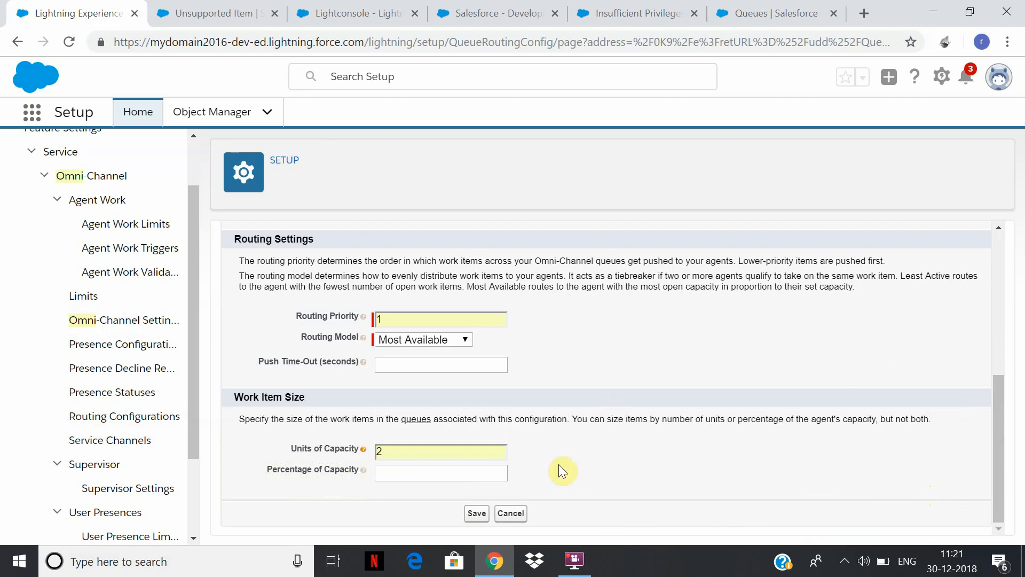
Open the existing Cases routing configuration for editing, choose Most Available as its routing model and save it.
left_click(166, 426)
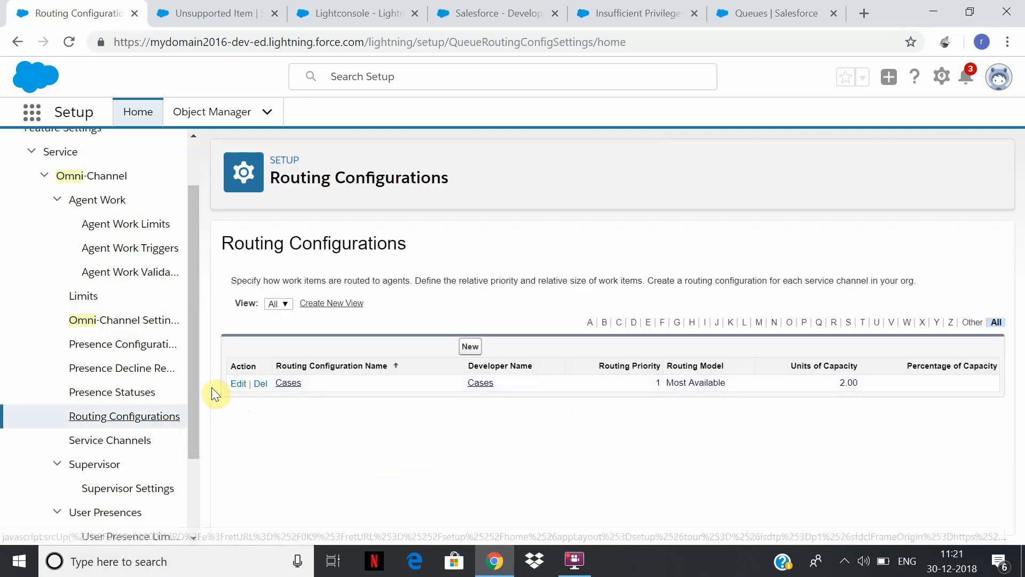
left_click(238, 383)
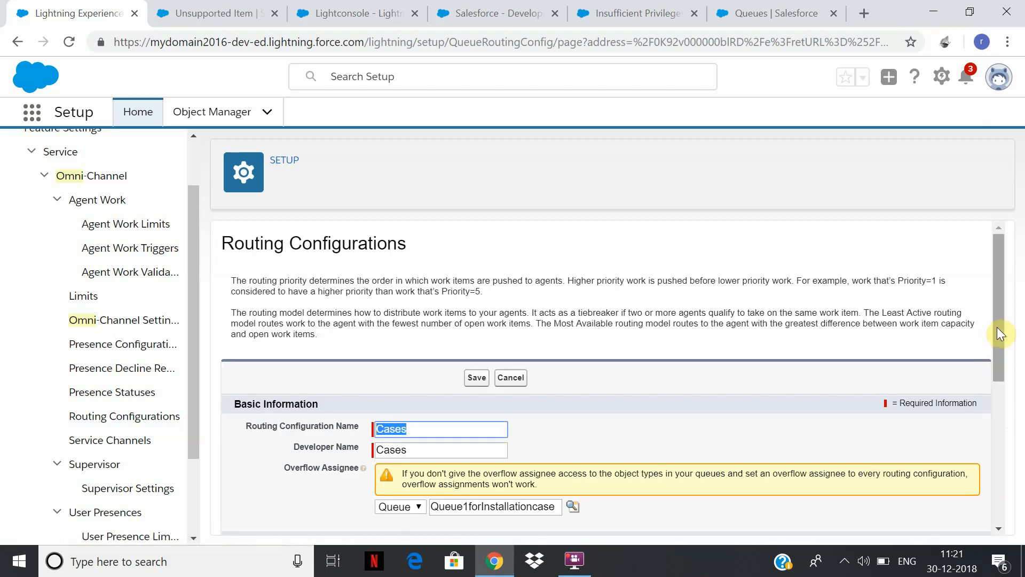
left_click_drag(1000, 334, 1019, 467)
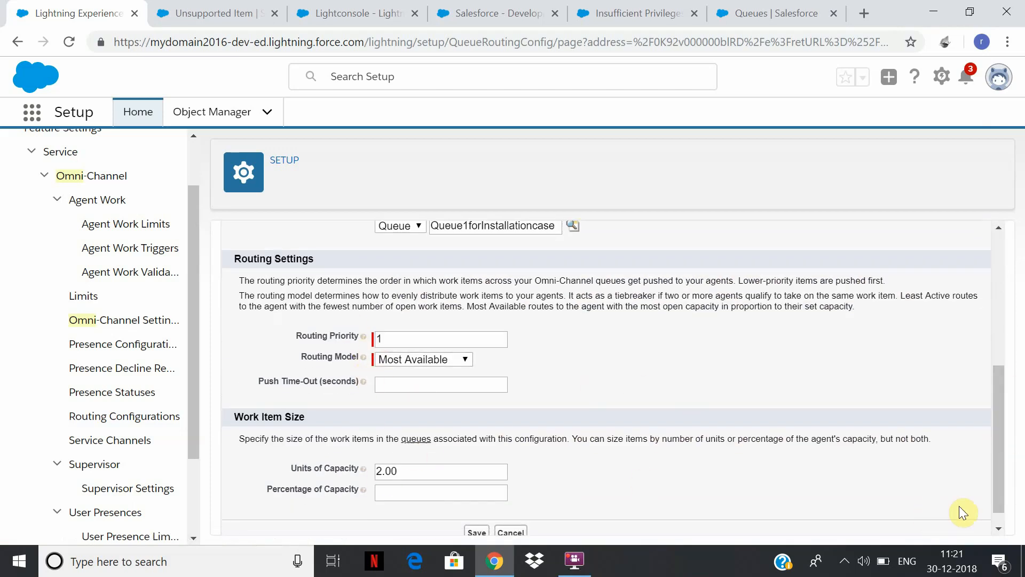
left_click_drag(1000, 442, 1020, 470)
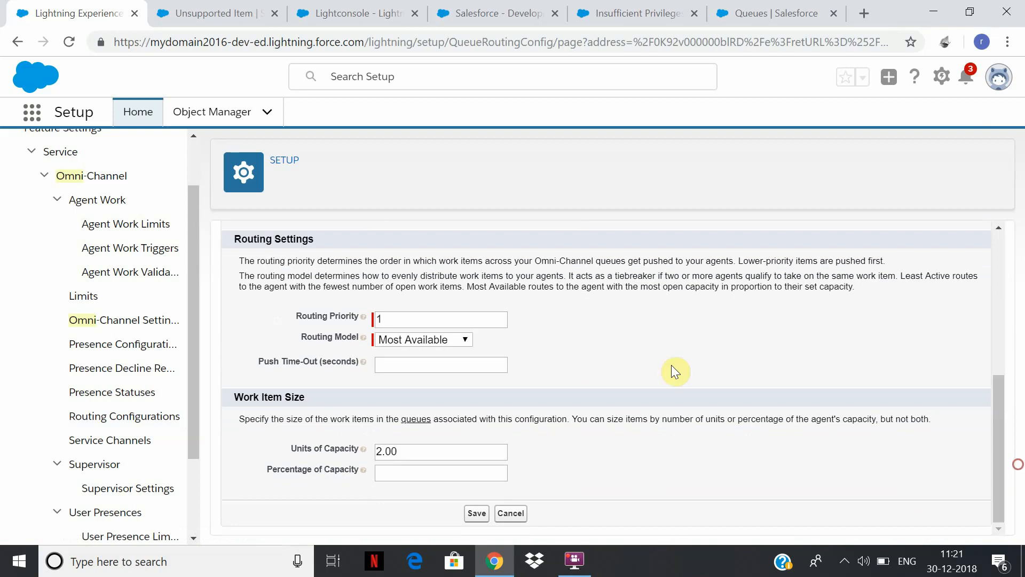
left_click(468, 340)
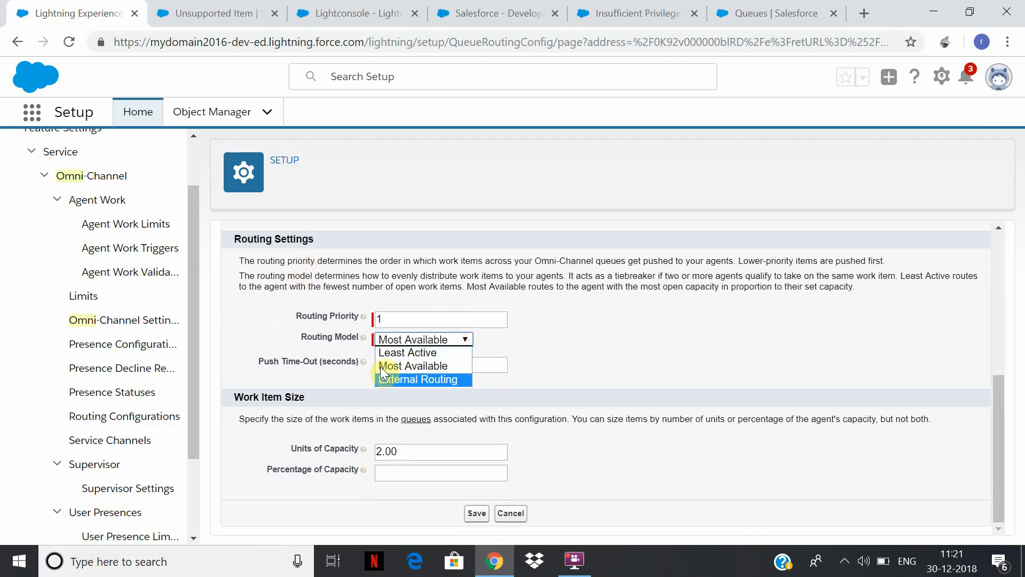
left_click(412, 367)
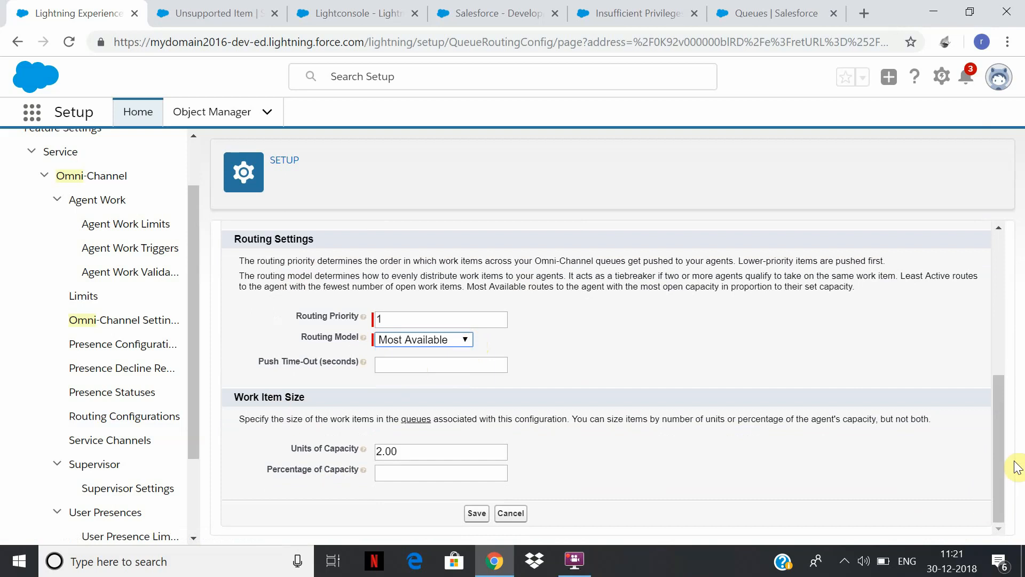
left_click_drag(994, 443, 948, 502)
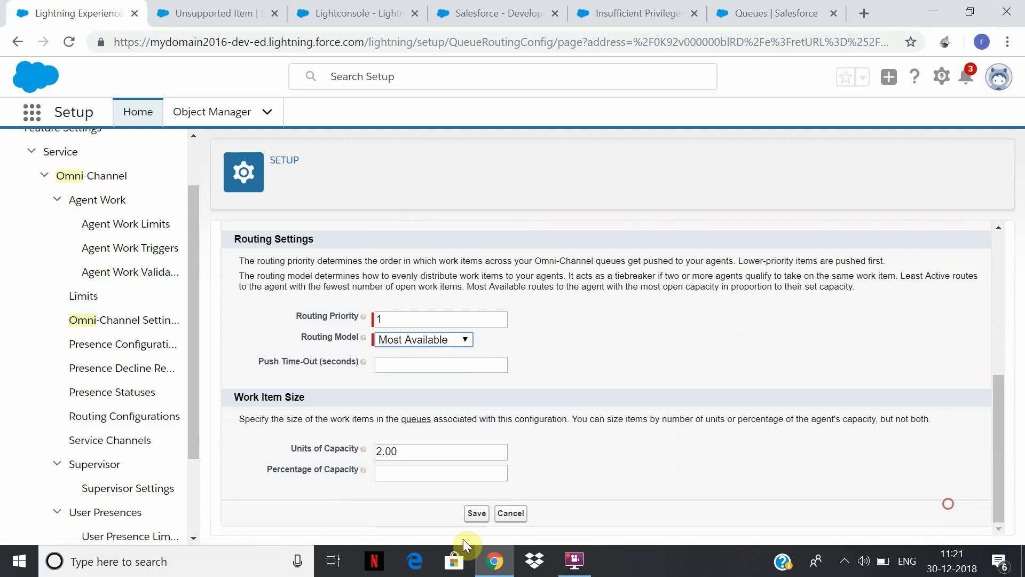
left_click(476, 513)
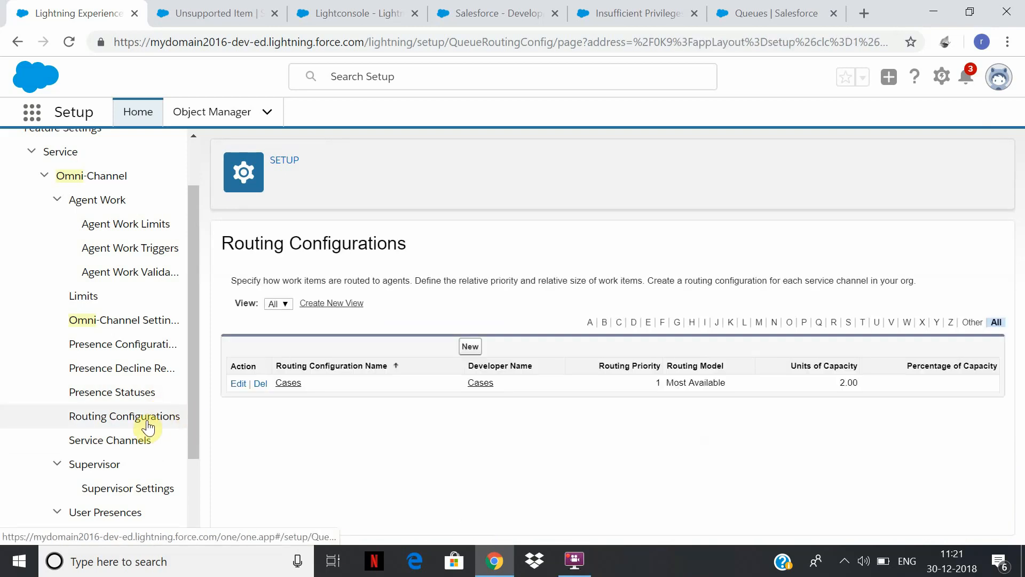
Review the Caseroute service channel's settings in edit mode, cancel the edit and return to the routing configurations.
left_click(96, 447)
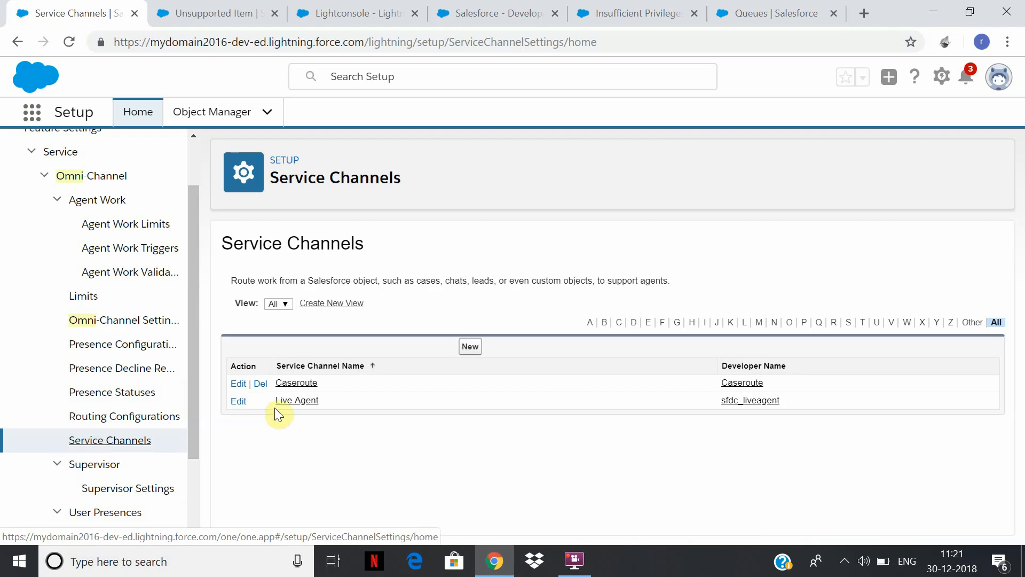
left_click(235, 383)
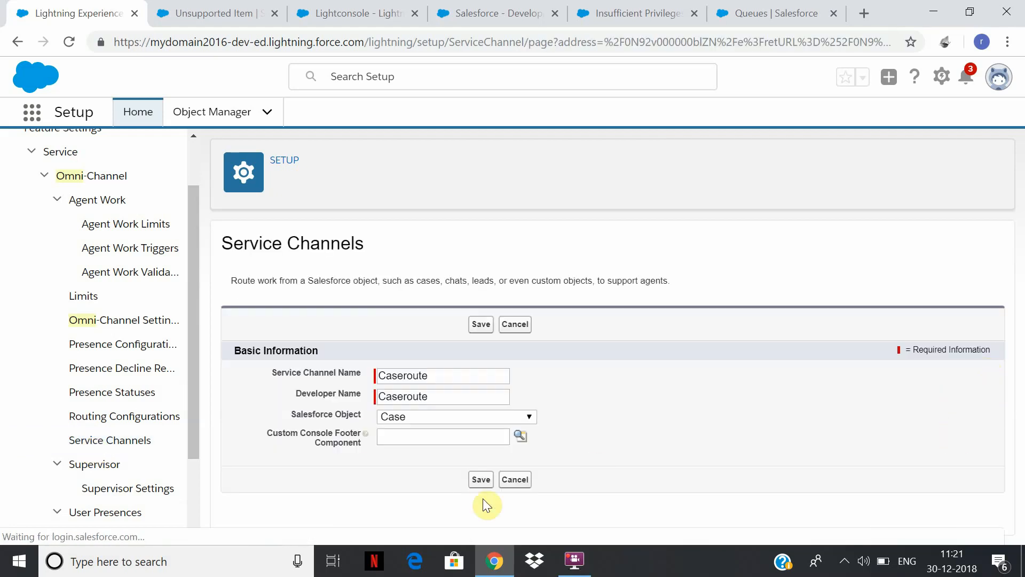
left_click(515, 480)
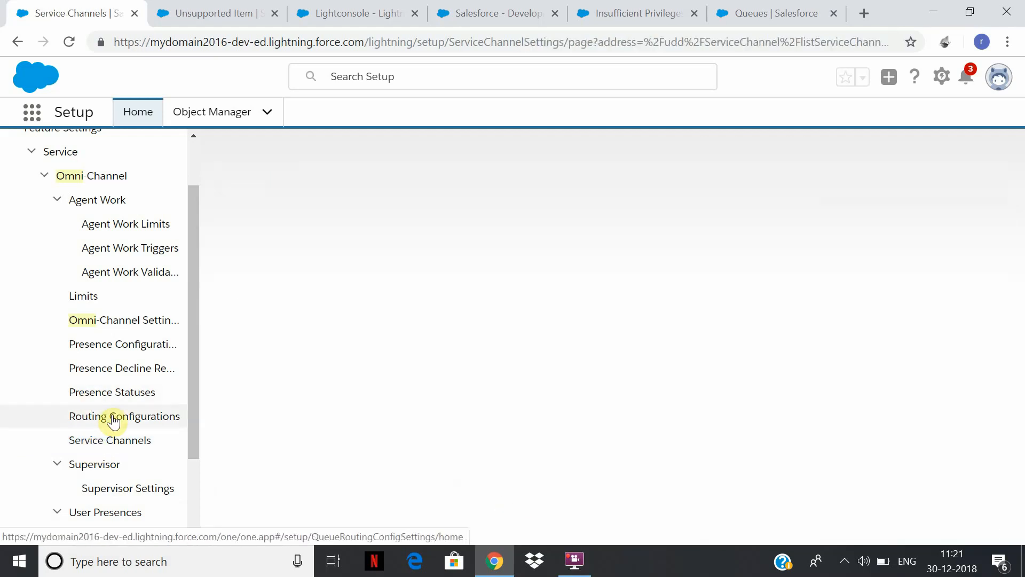
left_click(113, 416)
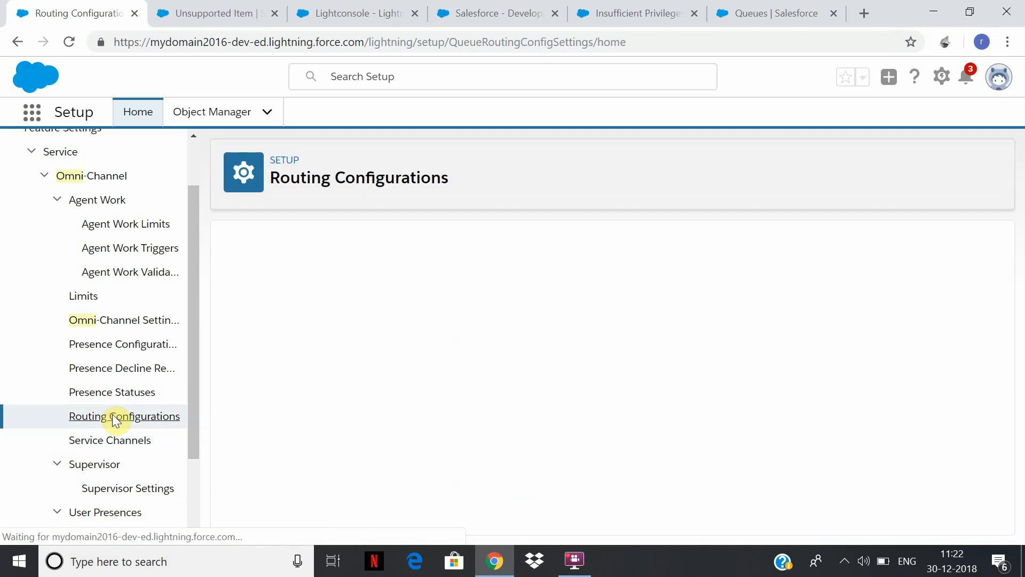
Start a new Omni-Channel presence configuration named Caseroutepresence.
left_click(135, 346)
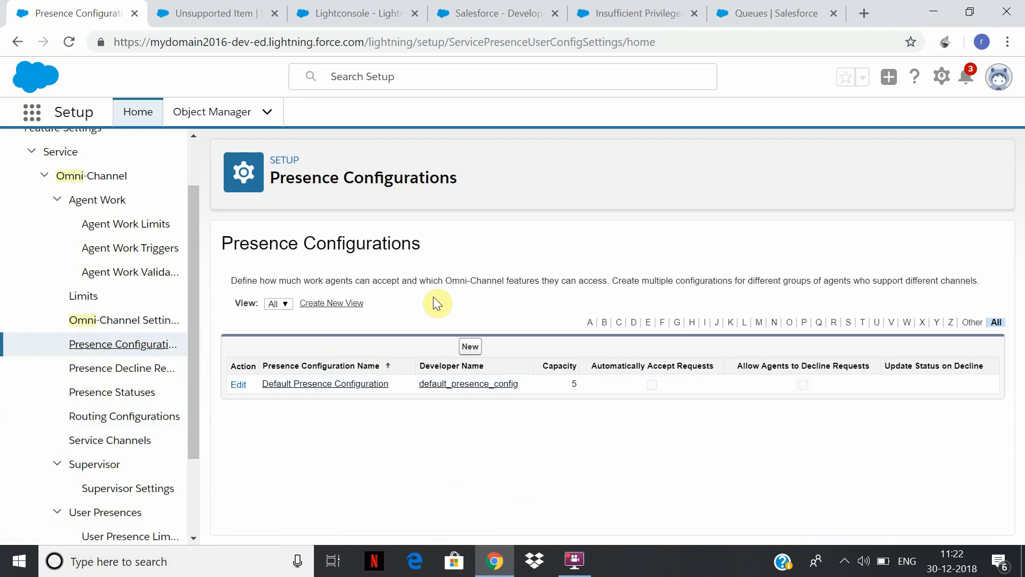
left_click(469, 349)
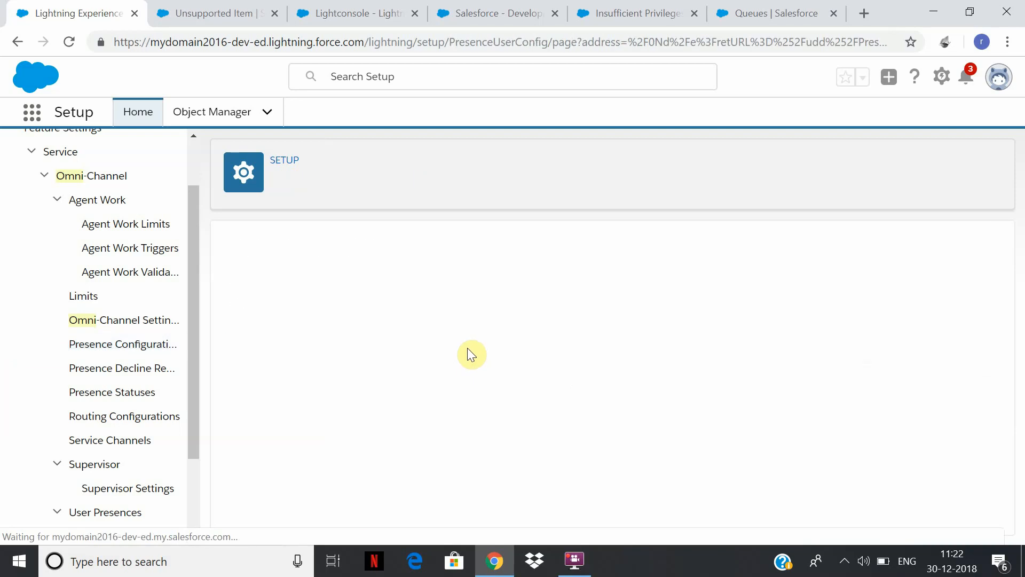
left_click(397, 399)
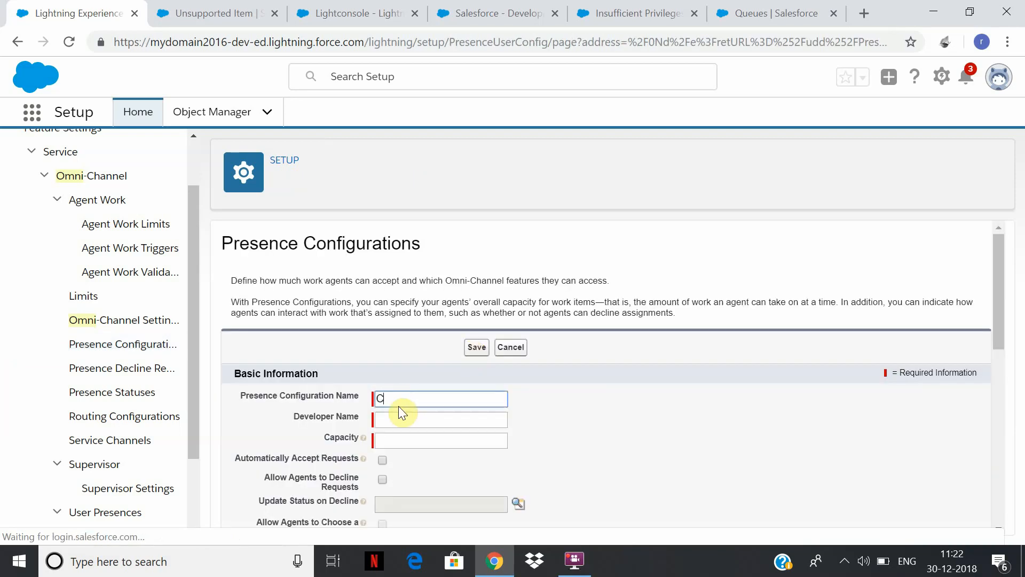
type("CA")
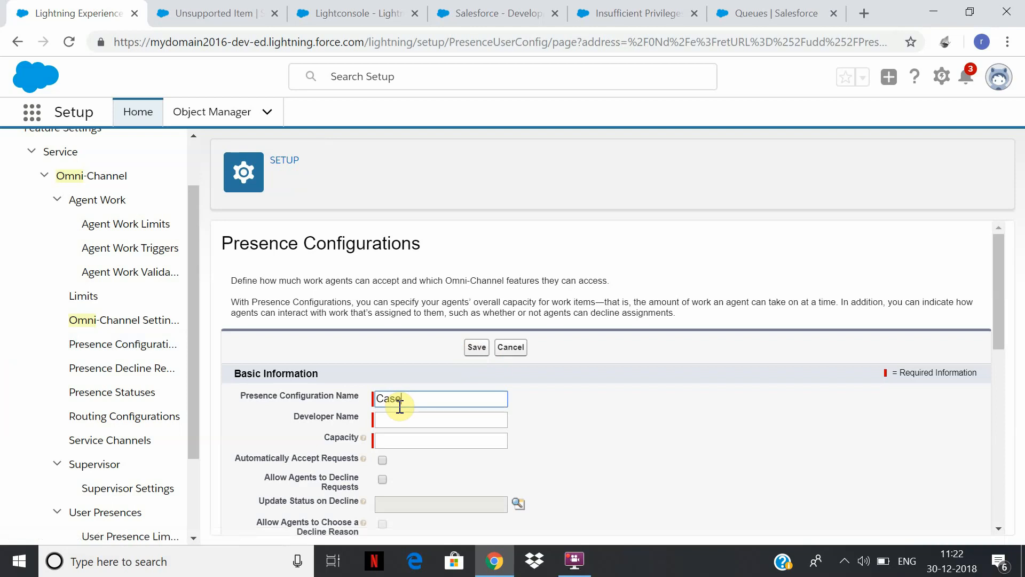
type("seroutepresence")
key("Tab")
Set the presence configuration's capacity to 20 and enable automatic acceptance of requests.
left_click(417, 441)
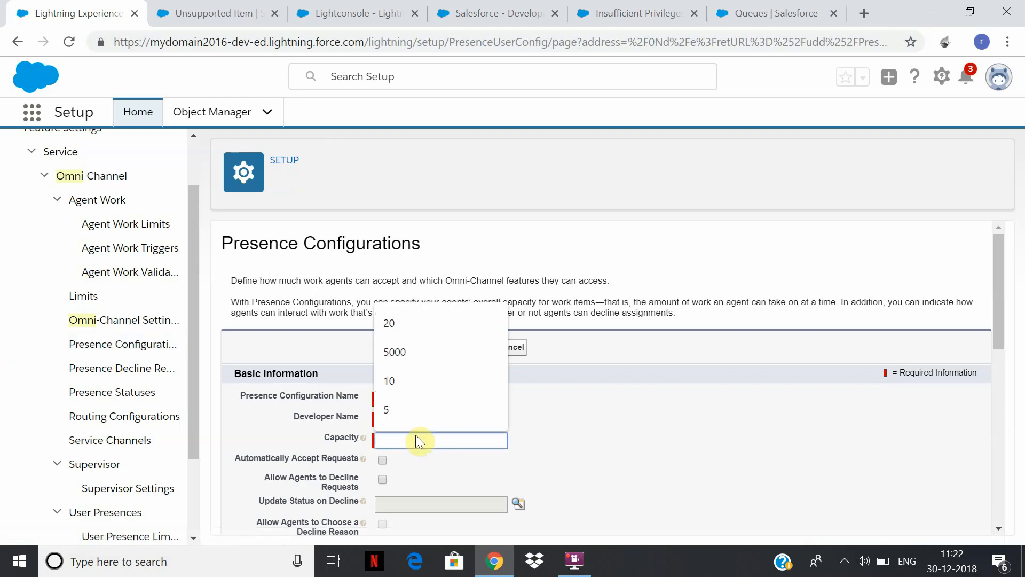
type("20")
left_click(814, 451)
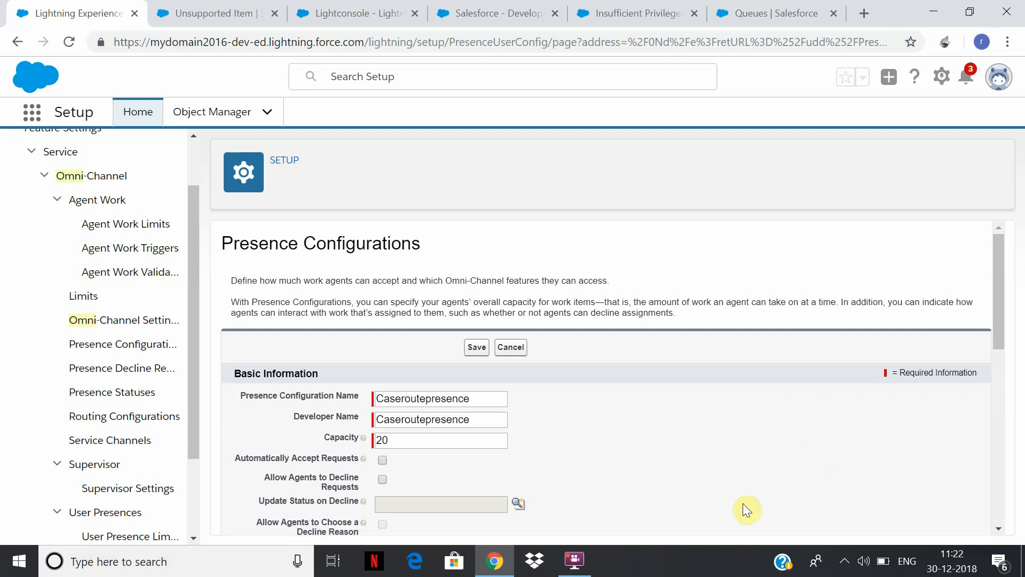
left_click_drag(1003, 307, 1021, 355)
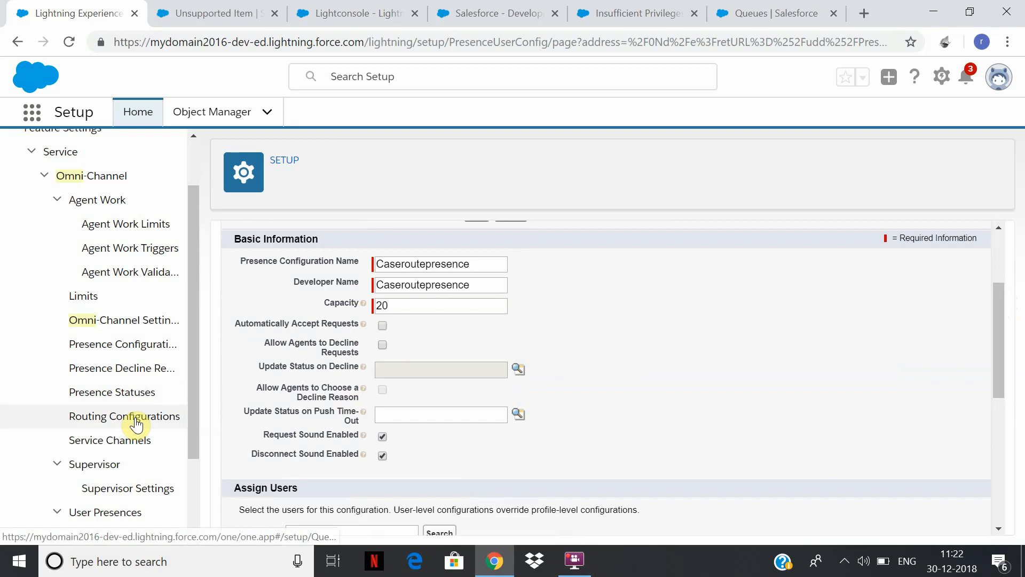
left_click(386, 327)
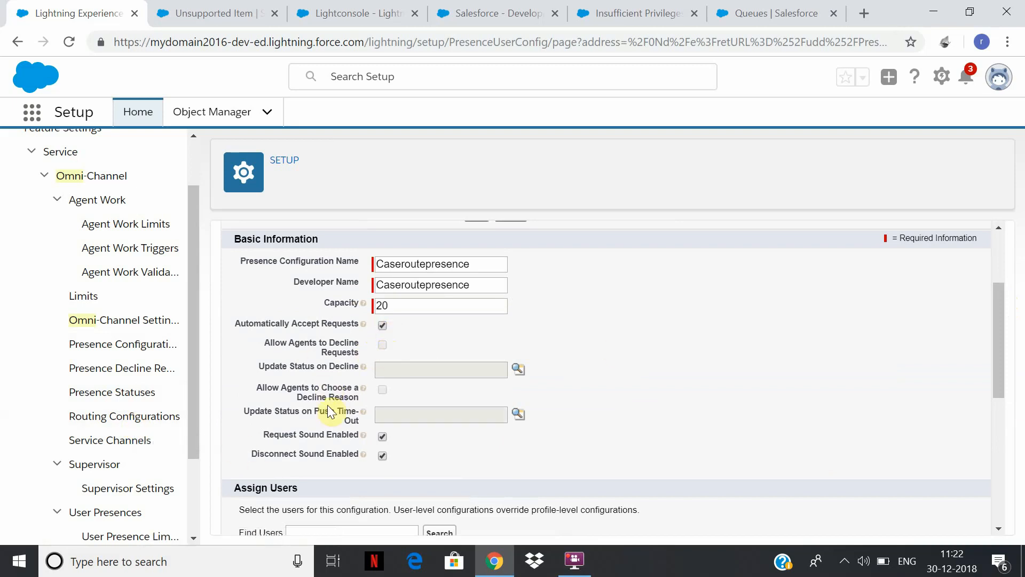
Add the second available user to the selected users of the Caseroutepresence configuration.
scroll(997, 304, "down", 3)
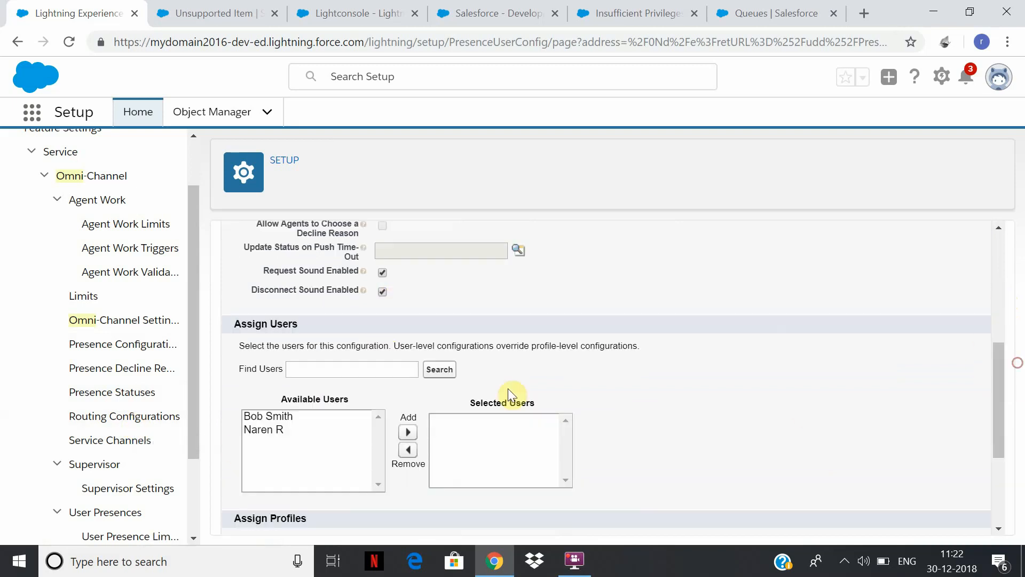
left_click(286, 429)
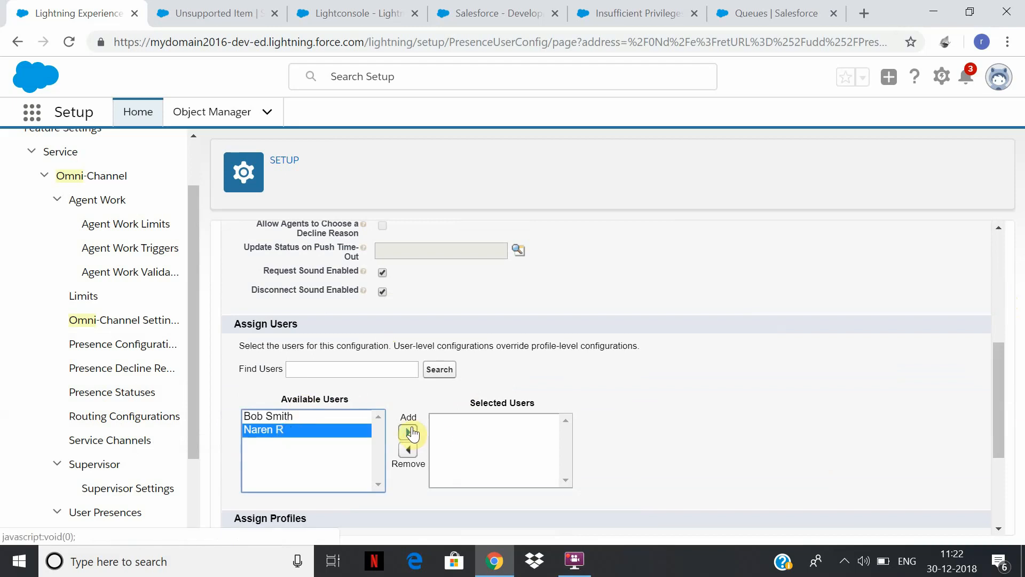
left_click(410, 432)
Assign the System Administrator profile to the presence configuration and save it.
left_click_drag(995, 379, 1000, 483)
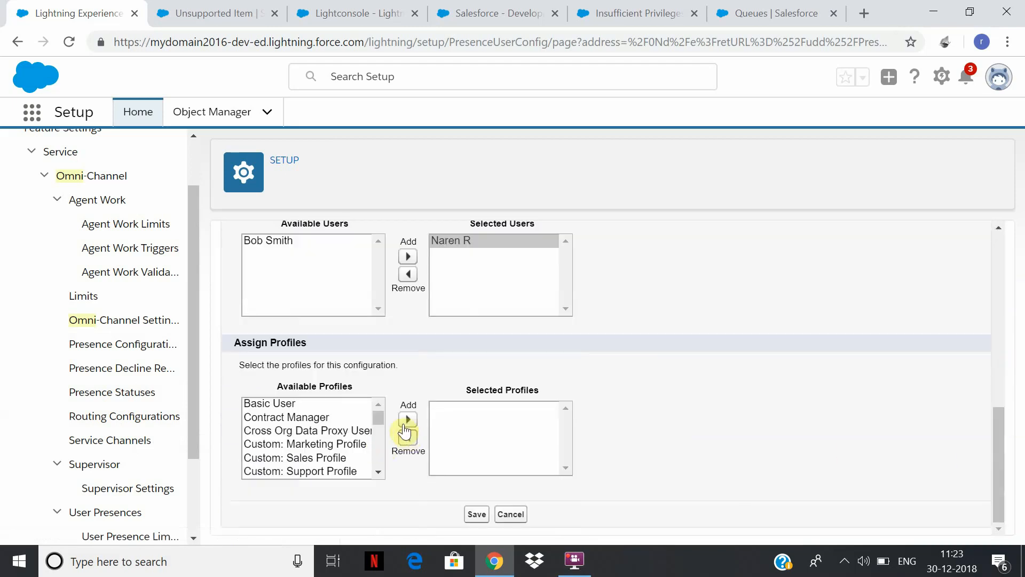
left_click_drag(380, 417, 337, 470)
left_click(331, 458)
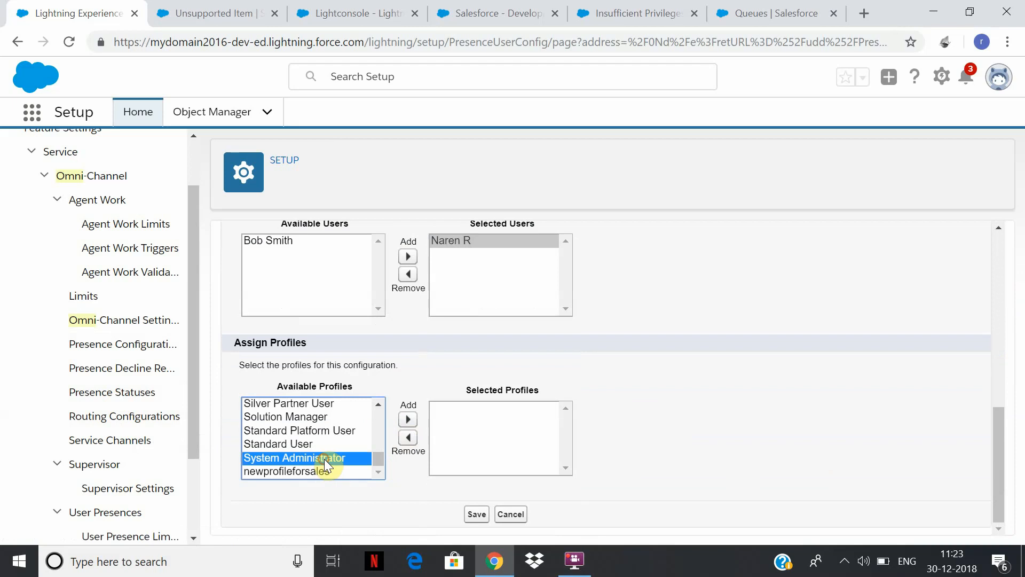
left_click(418, 423)
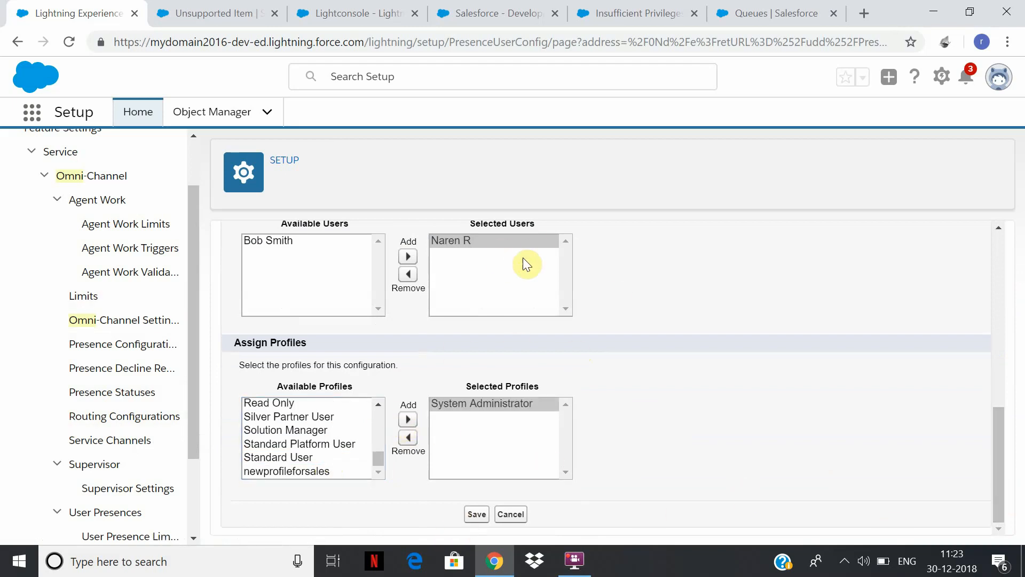
left_click(477, 514)
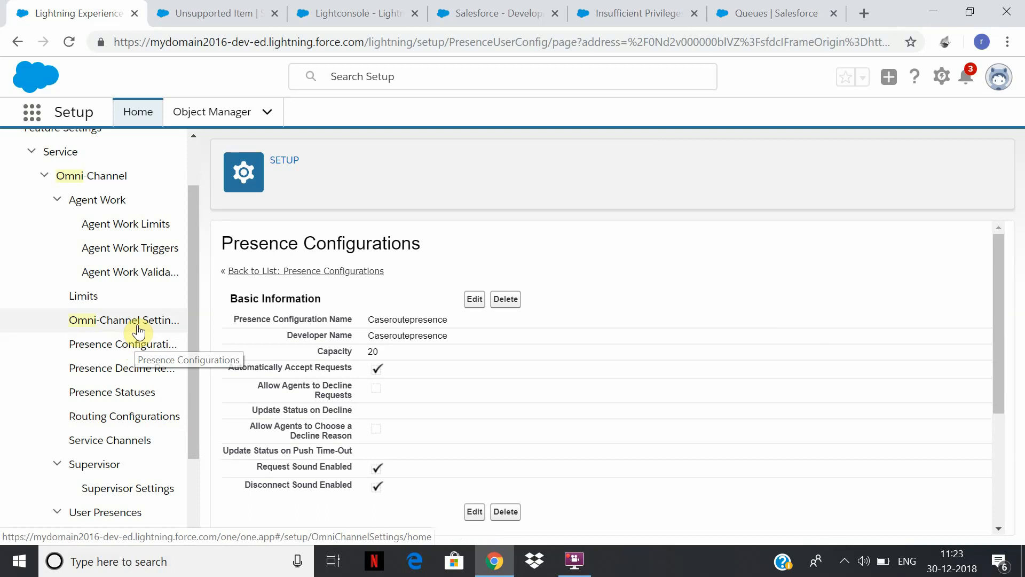
Open the Available presence status for editing and set its status option to Online.
left_click(124, 403)
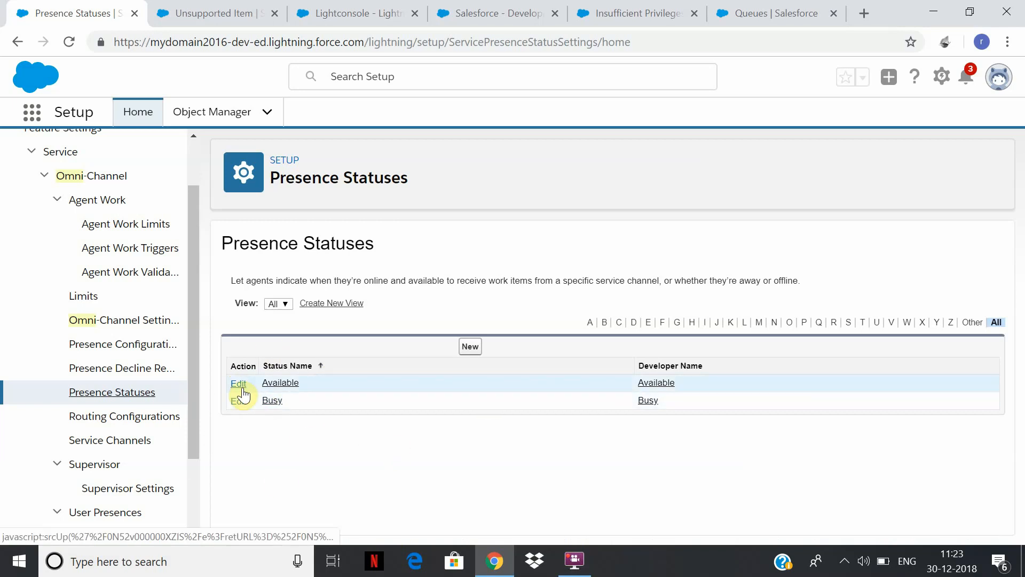
left_click(281, 384)
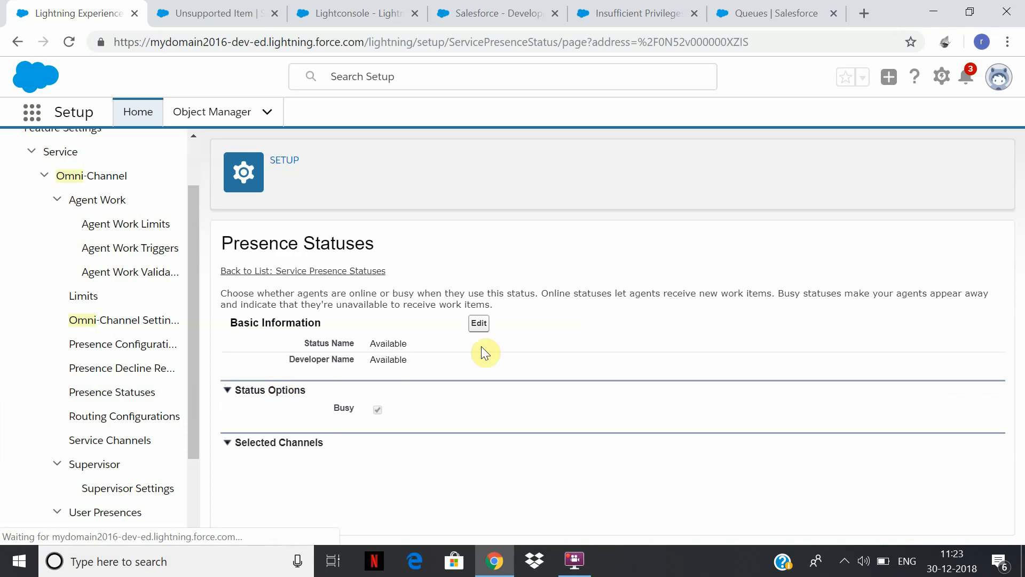
left_click(479, 324)
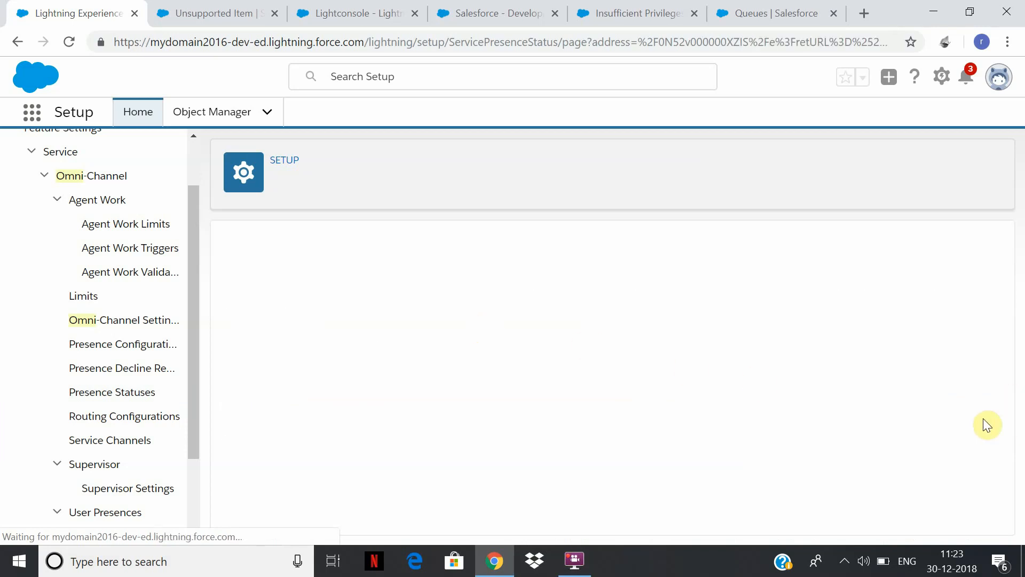
scroll(986, 318, "down", 1)
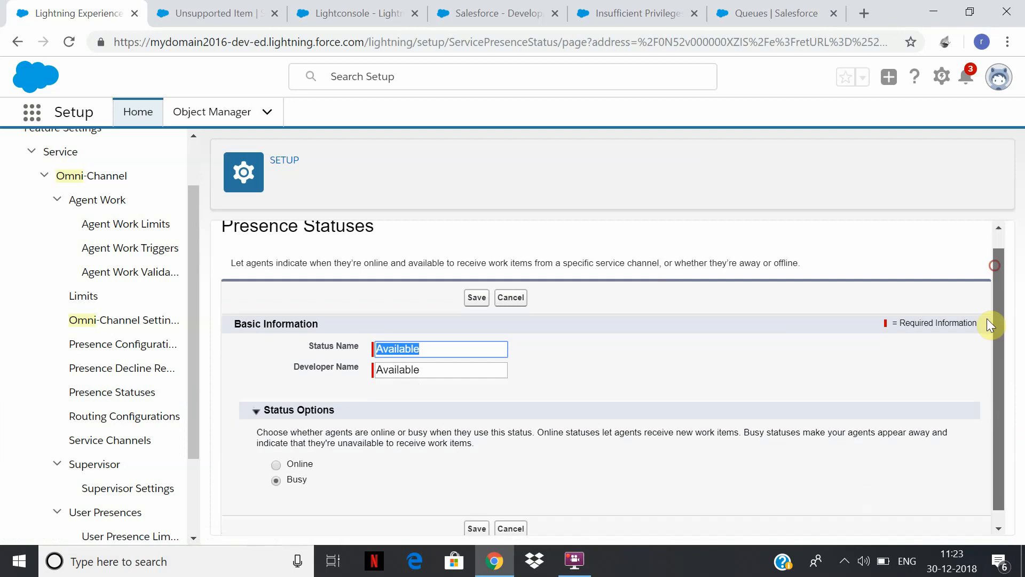
left_click(276, 450)
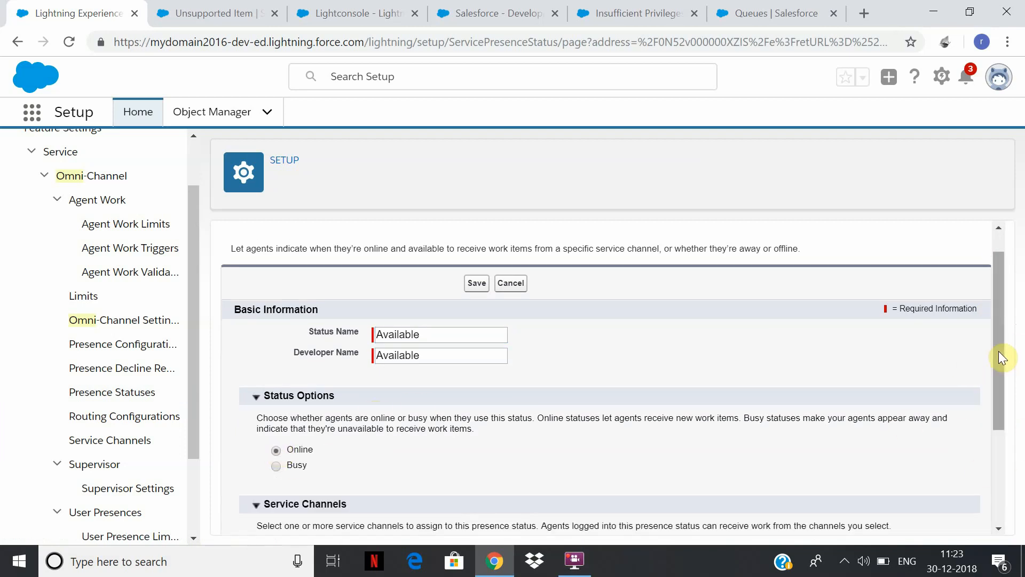
Add the Caseroute service channel to the Available status's selected channels and save the status.
left_click_drag(1000, 357, 904, 474)
left_click(293, 402)
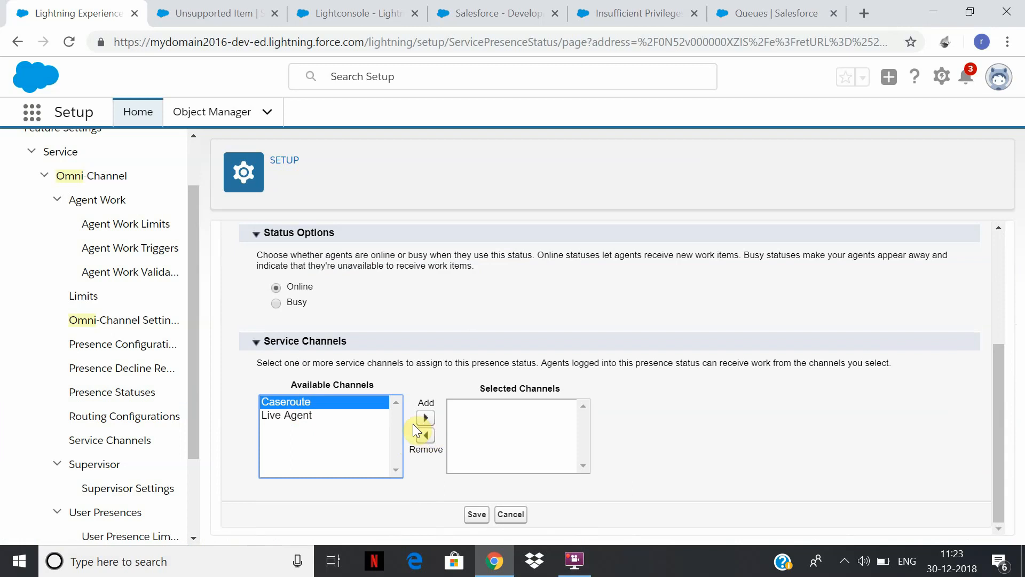
left_click(426, 418)
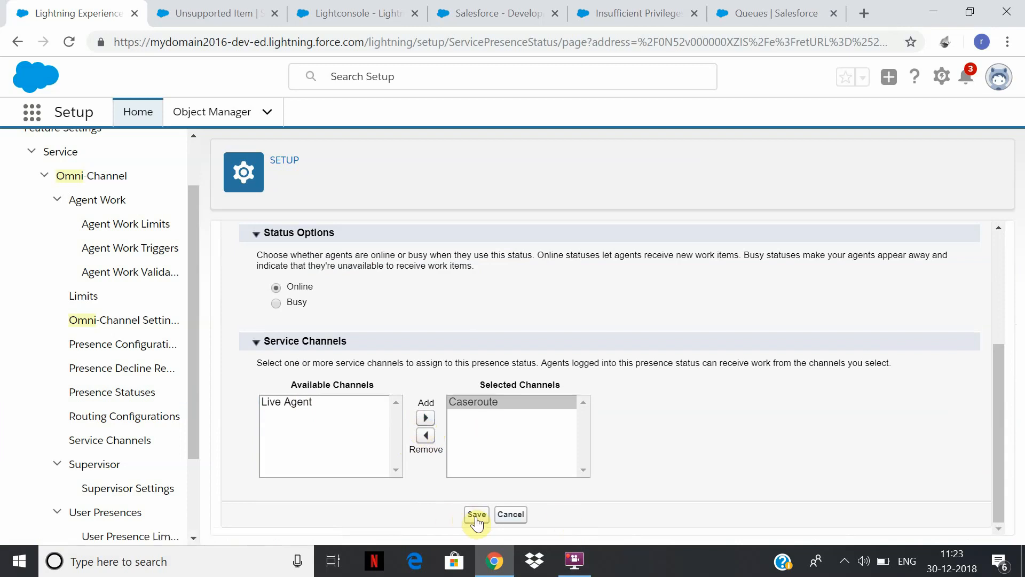
left_click(475, 516)
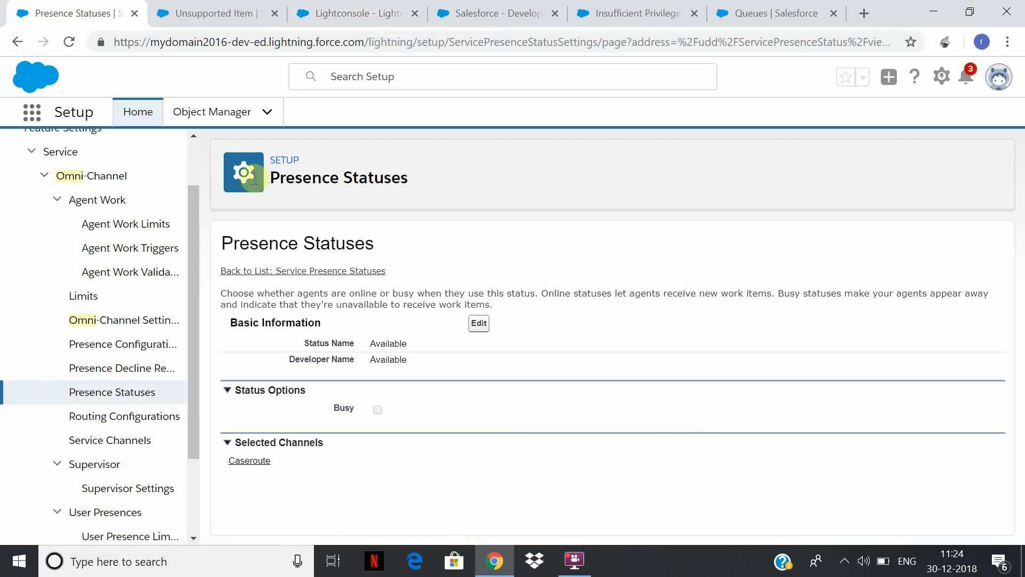
Review the Busy presence status in edit mode and save it with the Busy option.
left_click(157, 417)
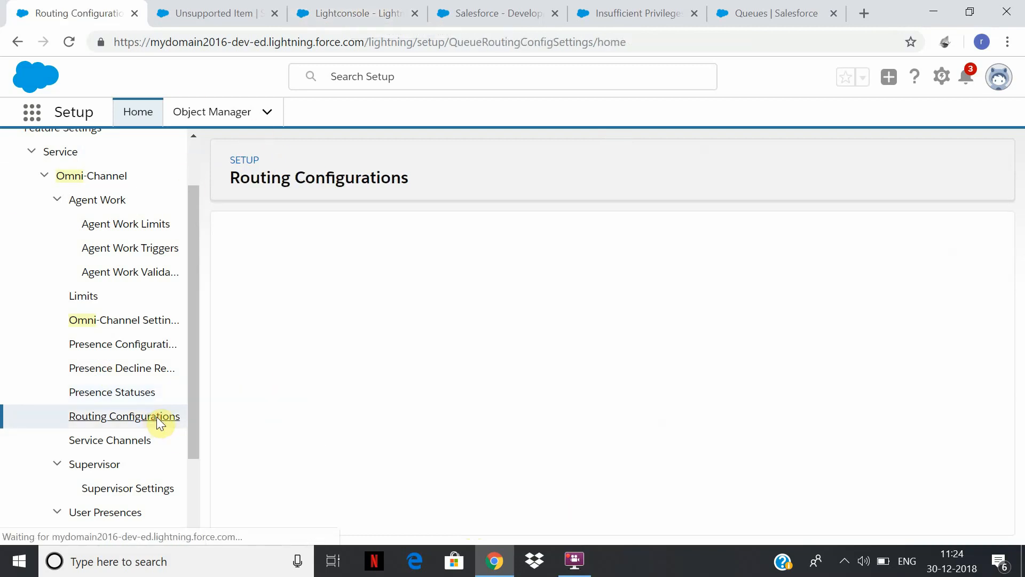
left_click(136, 395)
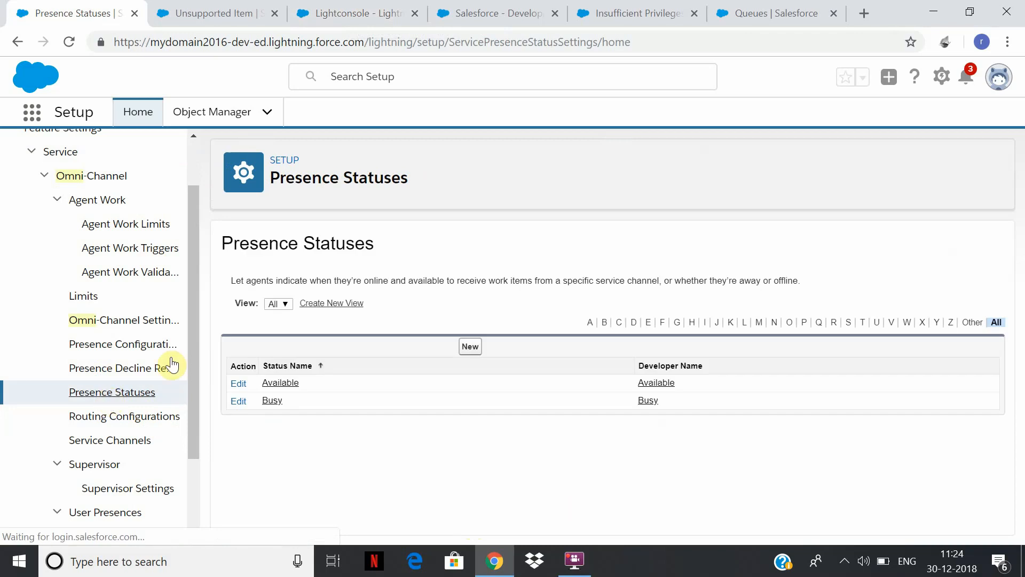
left_click(272, 402)
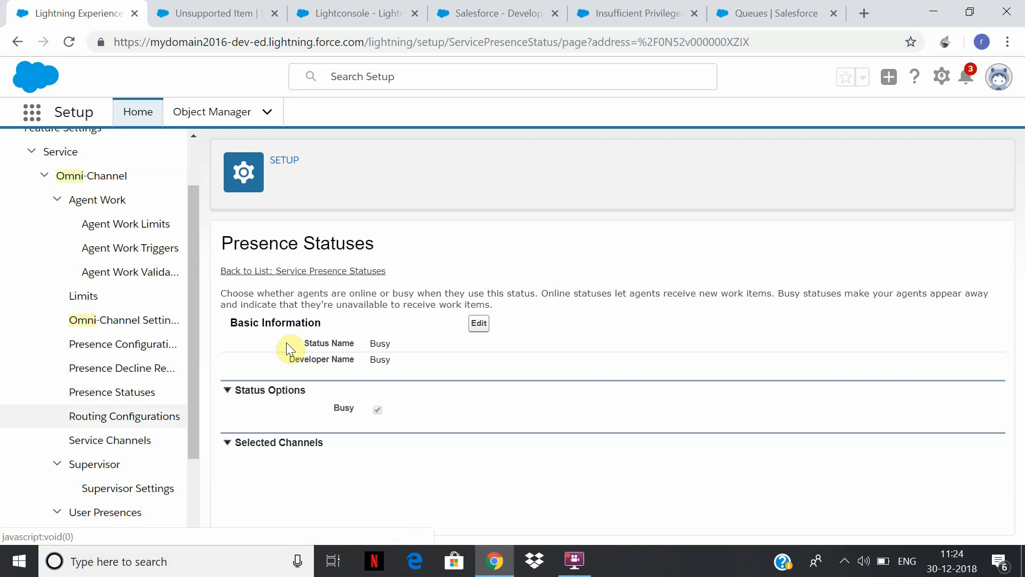
left_click(479, 324)
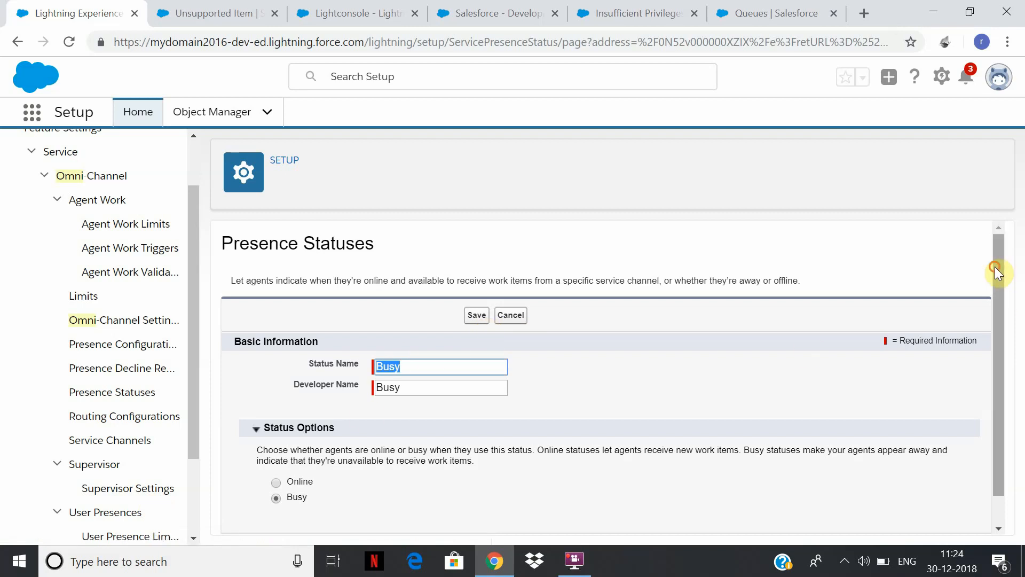
scroll(998, 271, "down", 1)
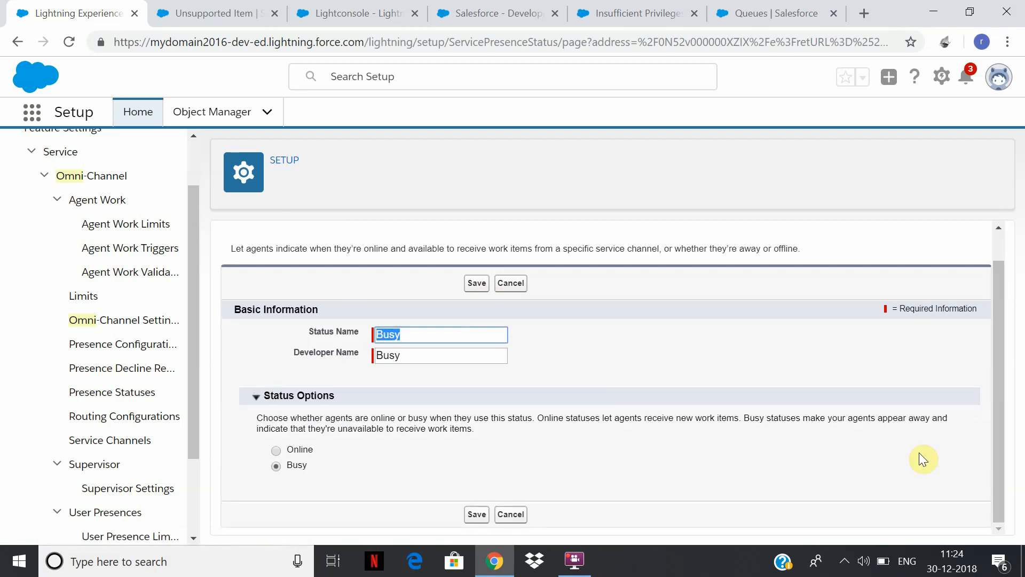
left_click(477, 514)
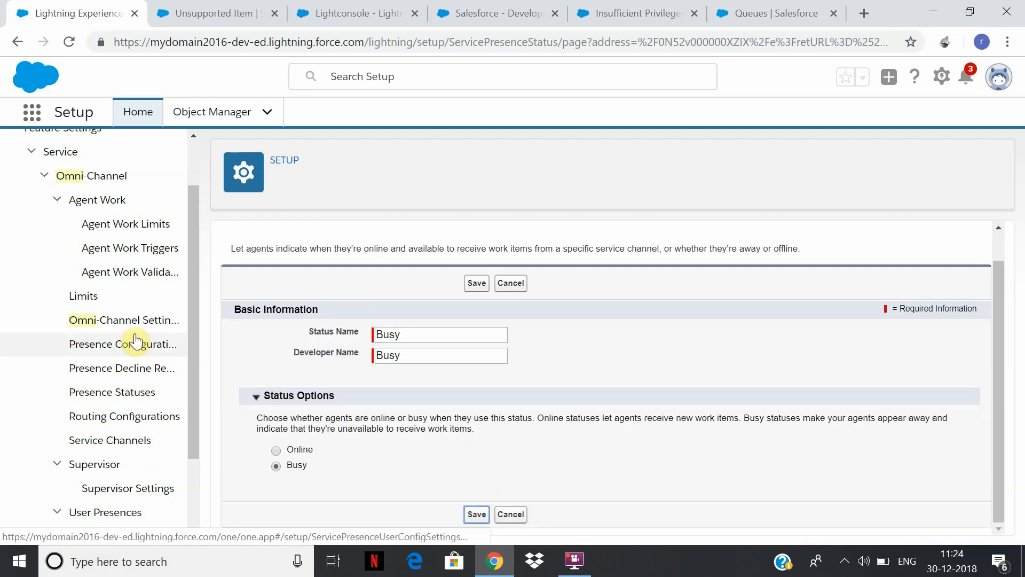
Duplicate the Setup browser tab, search its setup menu for "user" and open the Users list.
right_click(66, 15)
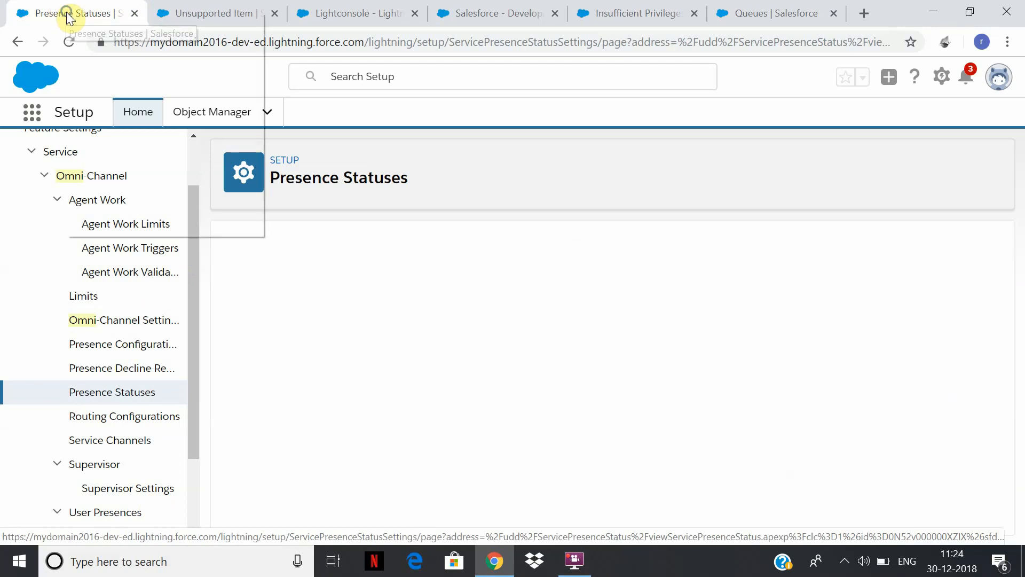
left_click(132, 69)
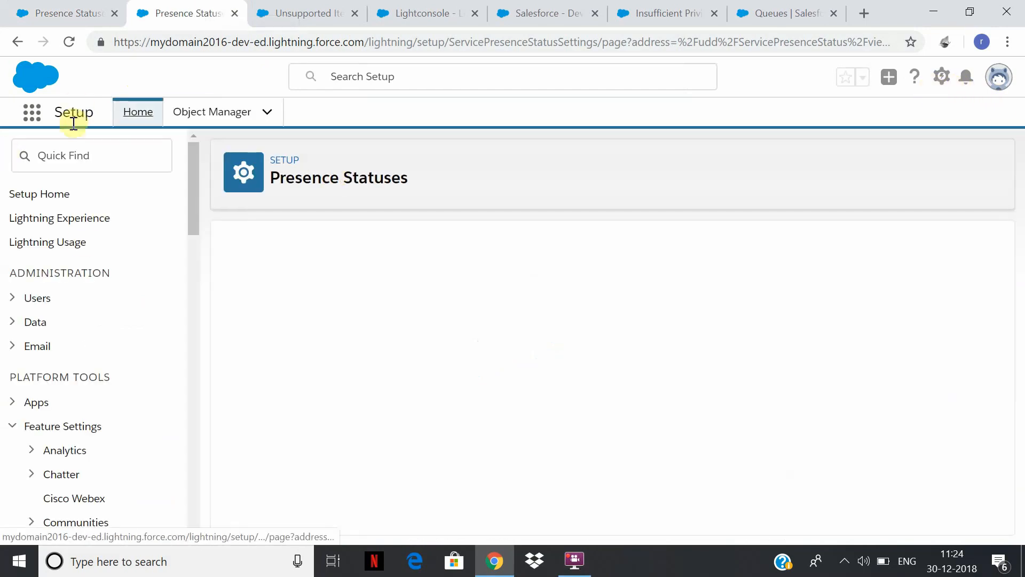
left_click(75, 153)
type("user")
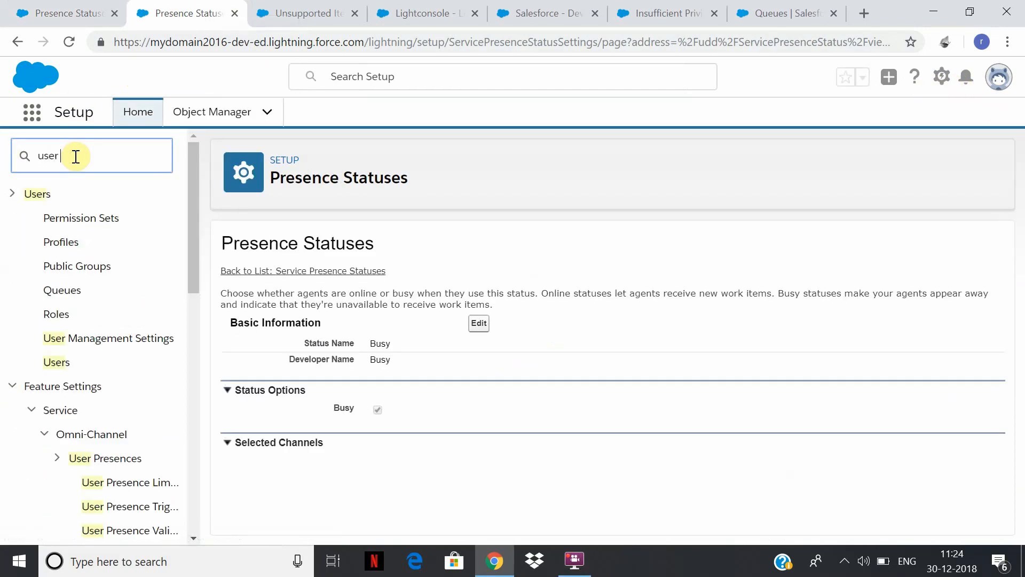
left_click(63, 364)
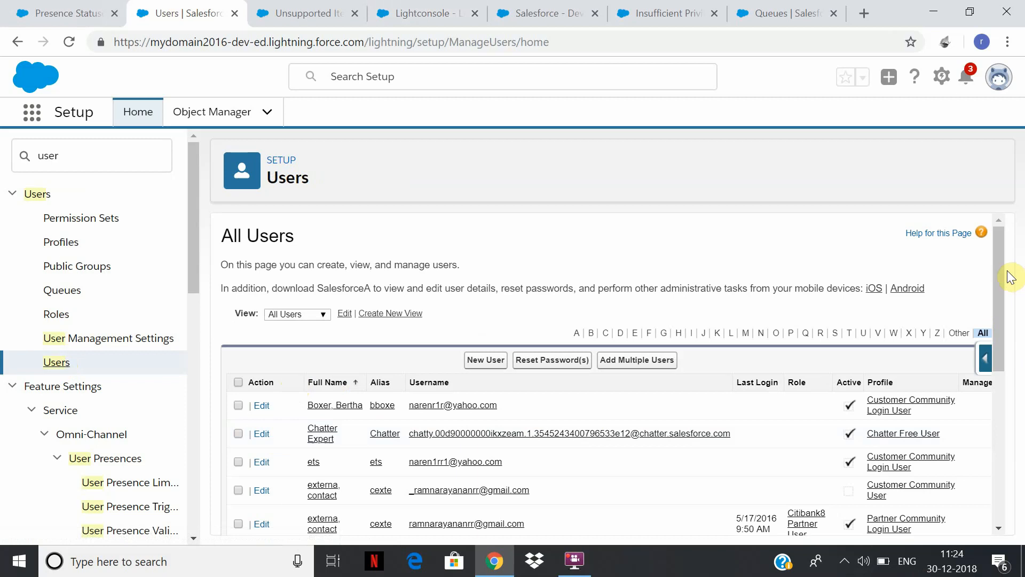
Open the user with the System Administrator profile for editing, review the user's feature licence options and save the record.
scroll(1011, 276, "down", 5)
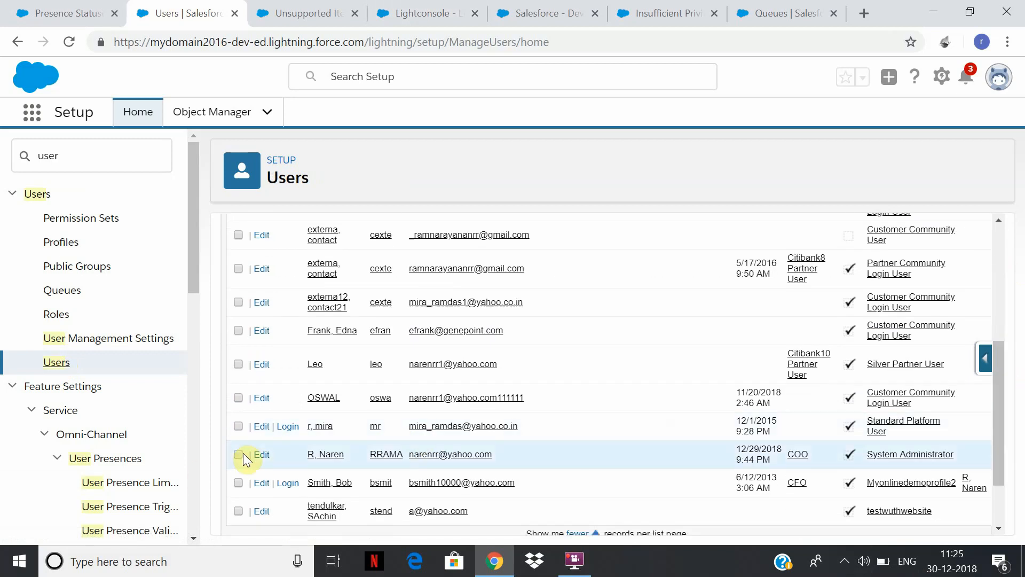
left_click(261, 454)
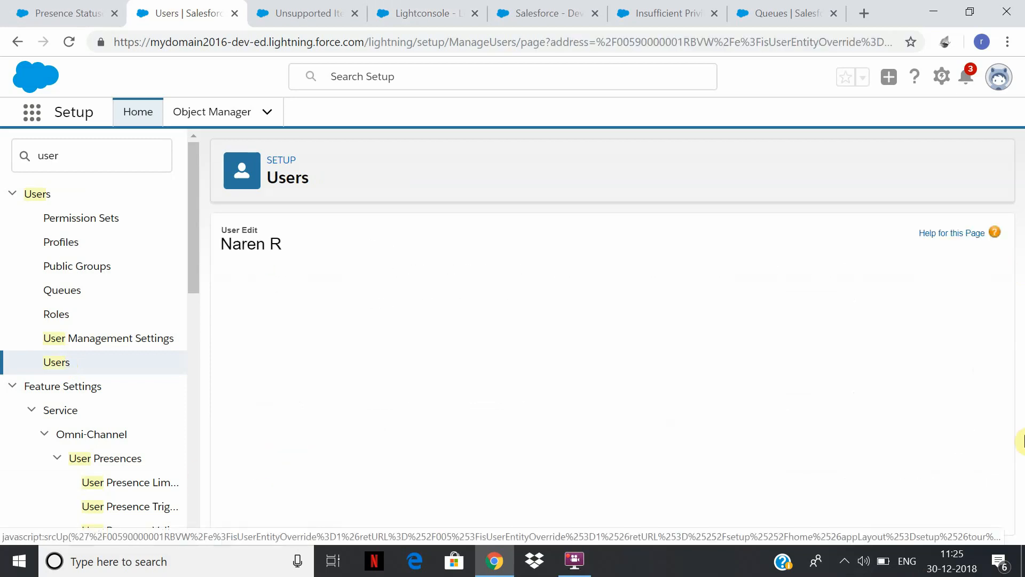
scroll(809, 319, "down", 3)
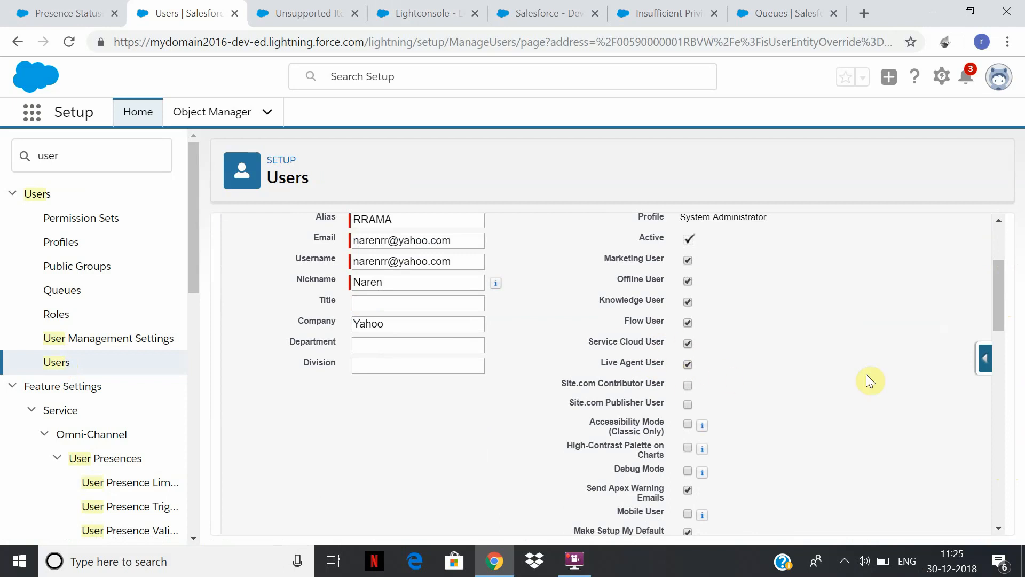
left_click_drag(990, 282, 1012, 481)
left_click(474, 514)
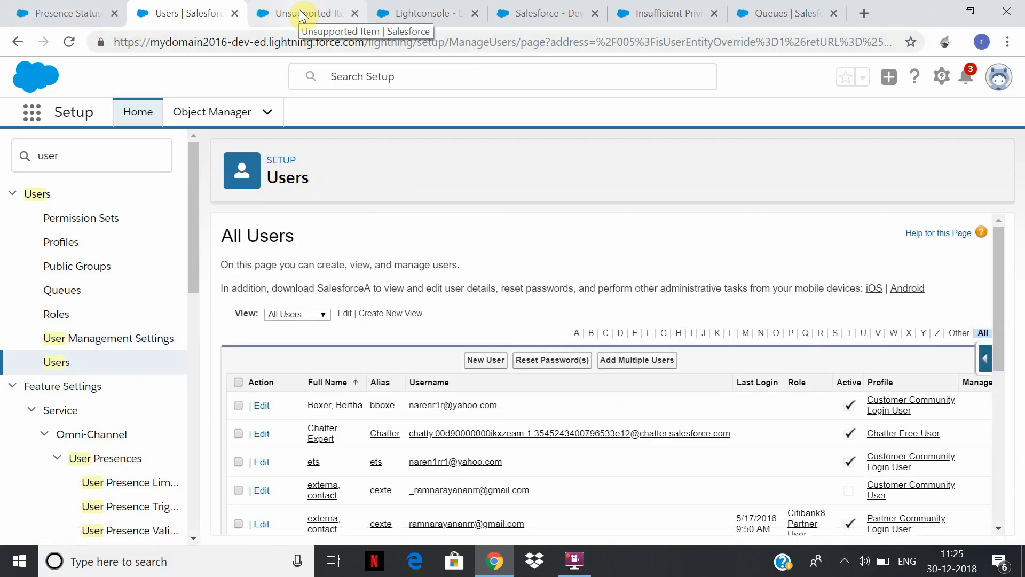
Search the setup menu for "app" in the duplicated tab and open the App Manager.
left_click(67, 13)
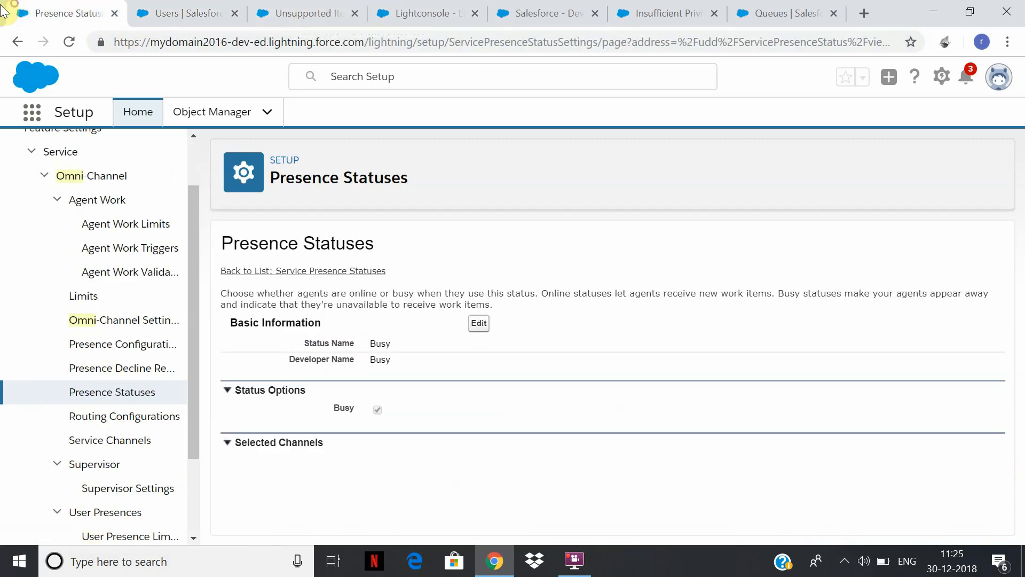
left_click(184, 11)
left_click_drag(82, 155, 3, 154)
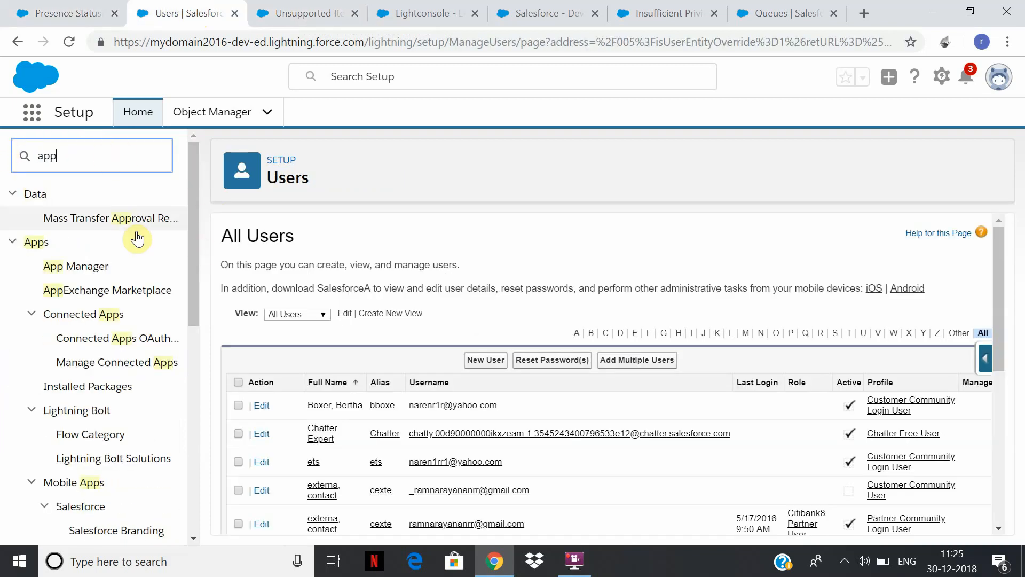
left_click(79, 269)
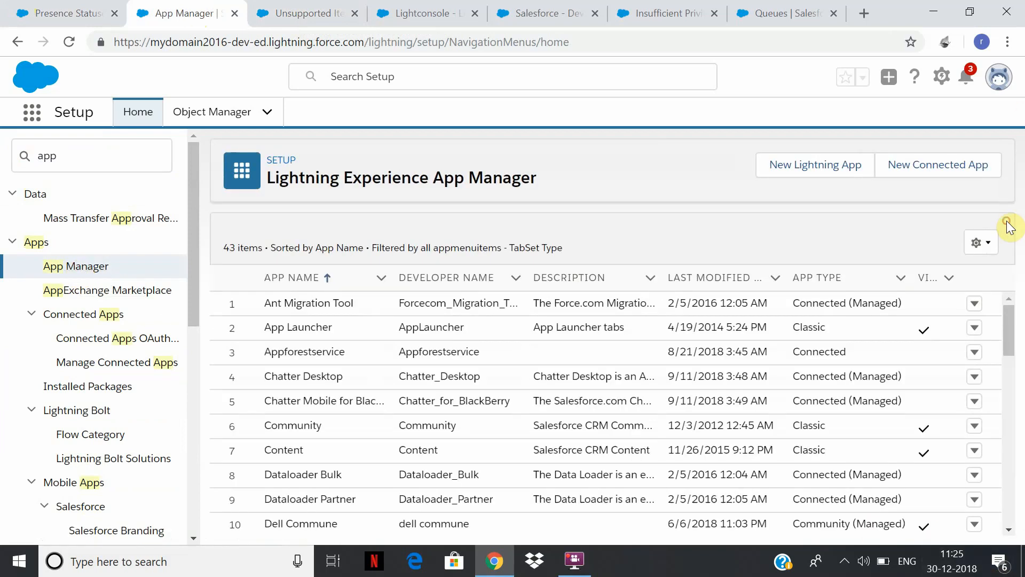
Open the Lightconsole Lightning app for editing and show its utility items.
left_click_drag(1015, 334, 1023, 384)
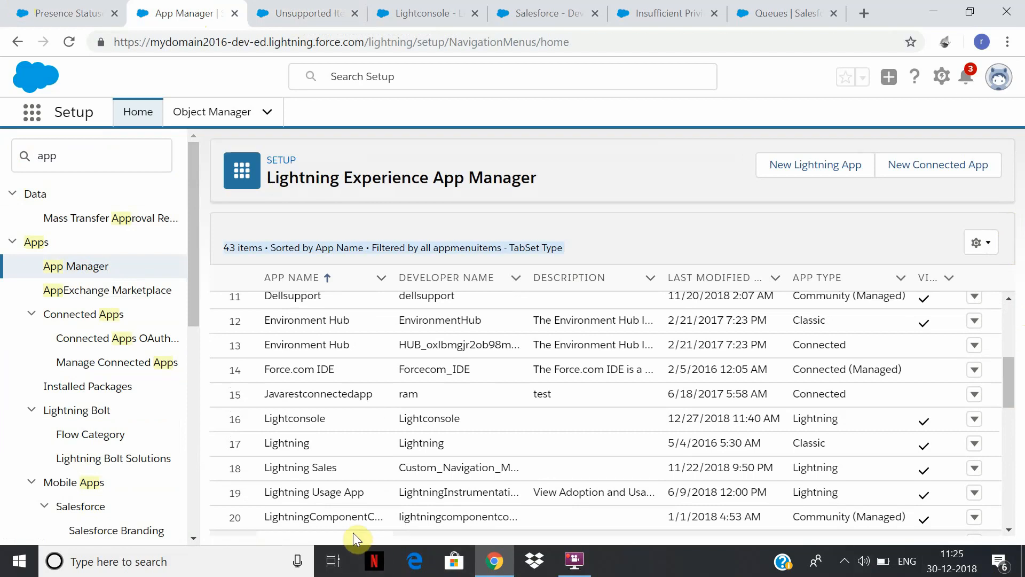
left_click(975, 419)
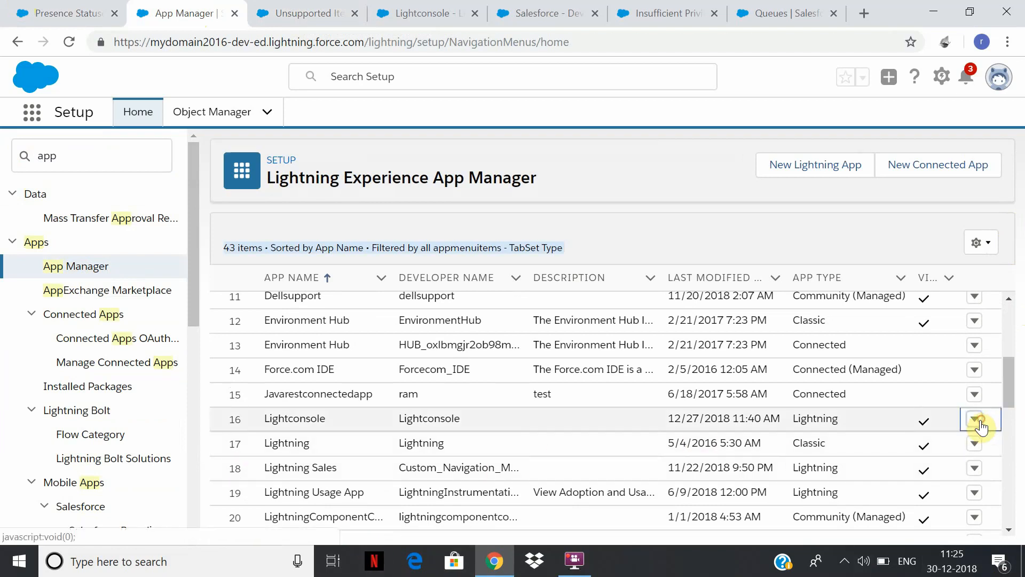
left_click(919, 451)
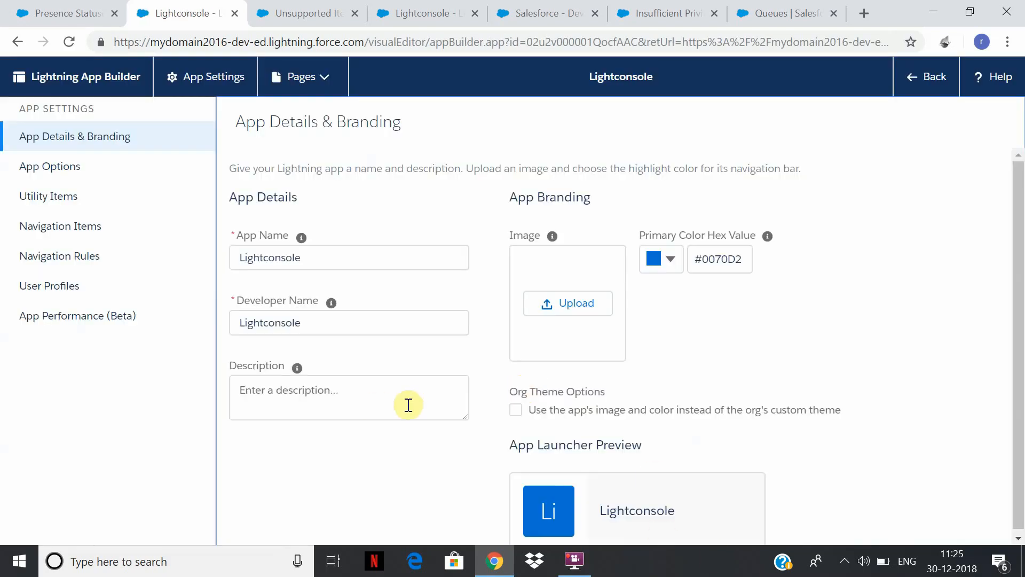
left_click(52, 208)
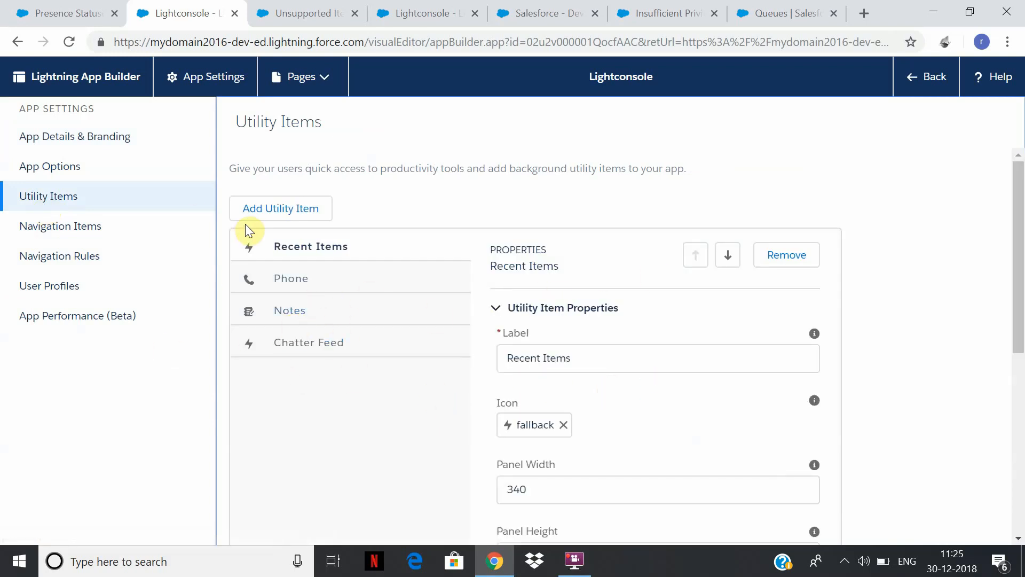
Add the Omni-Channel utility item to the Lightconsole app, save it and return to the App Manager.
left_click(275, 209)
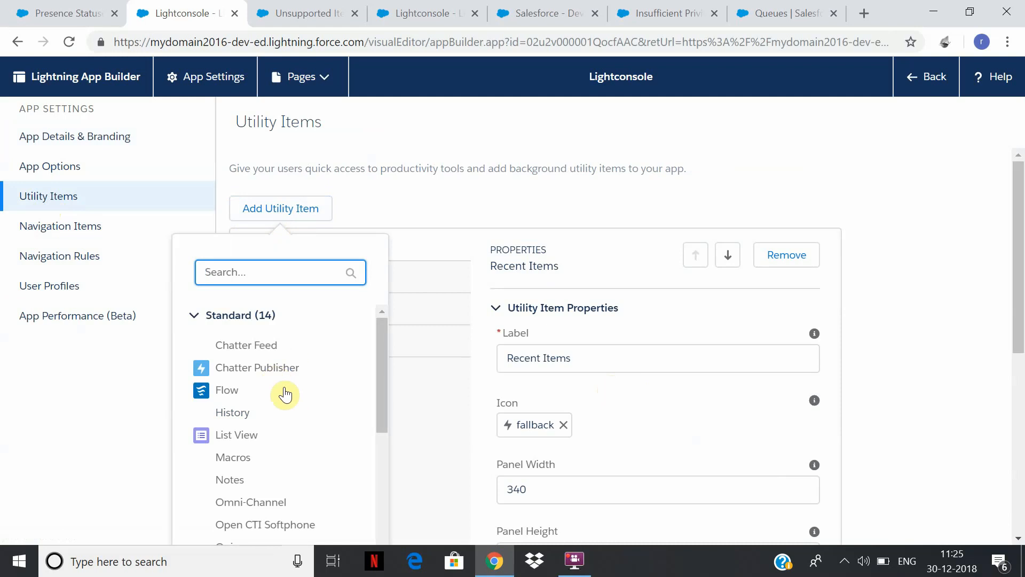
left_click(255, 505)
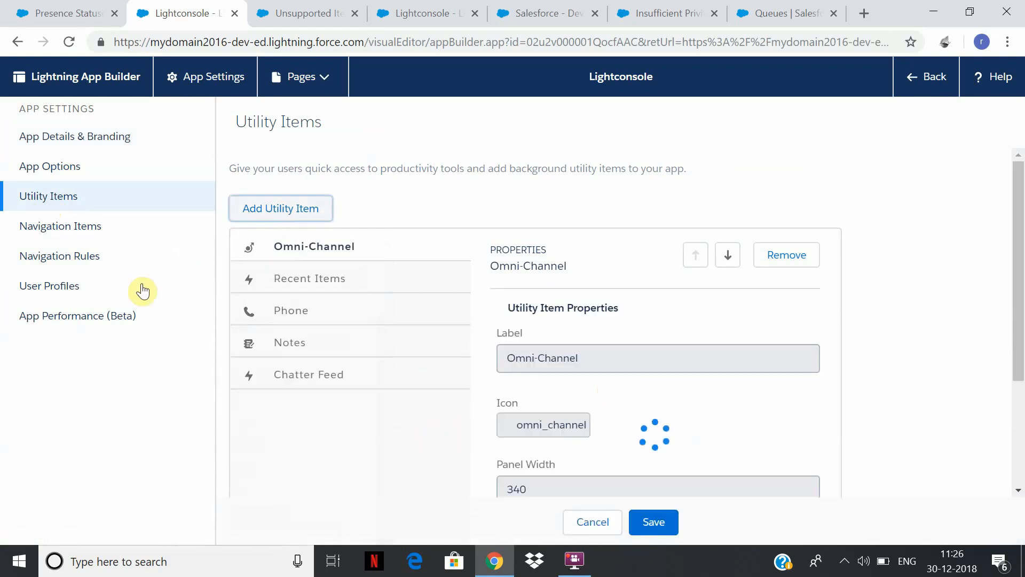
left_click_drag(1020, 319, 1021, 422)
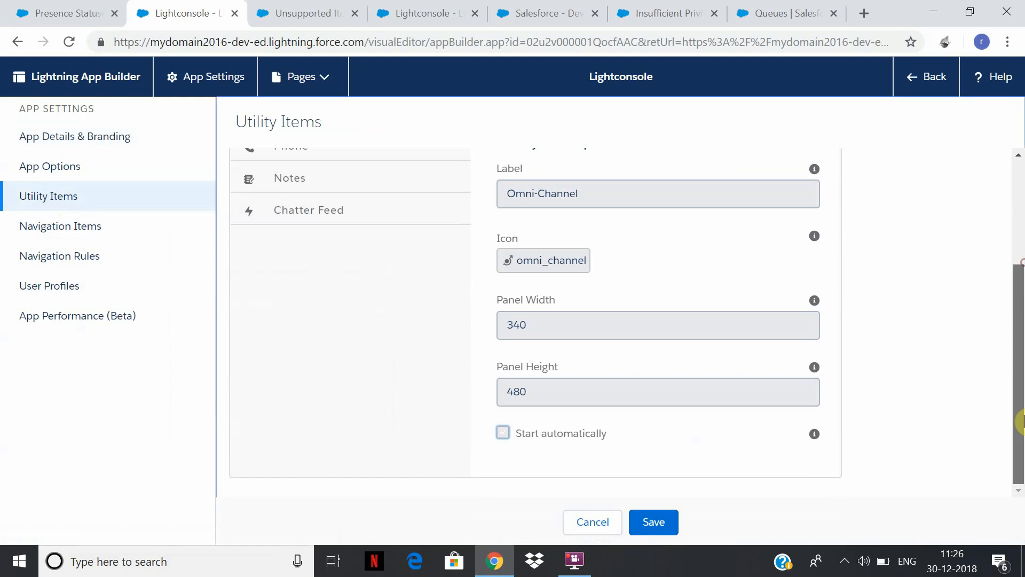
left_click(667, 529)
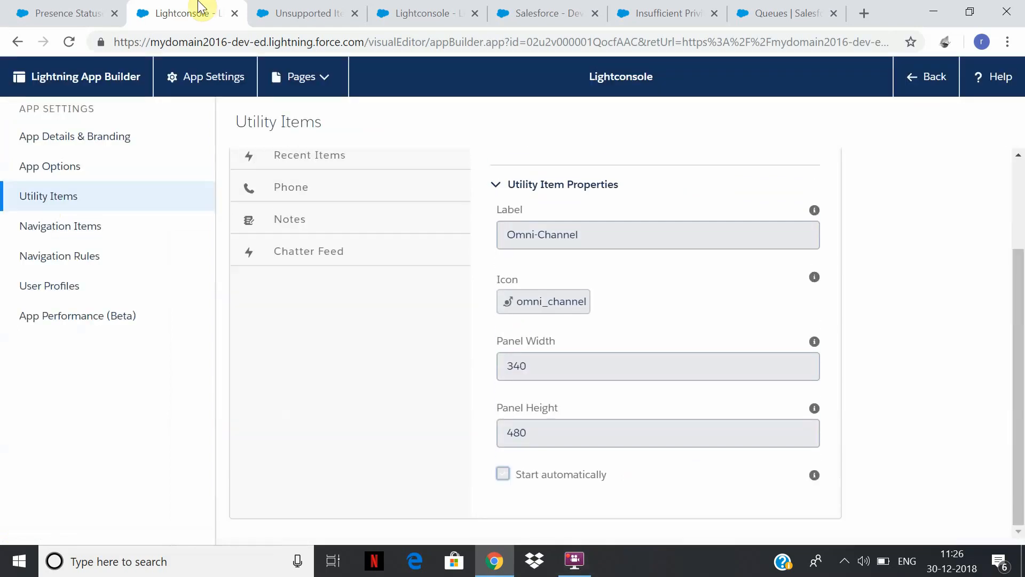
left_click(55, 8)
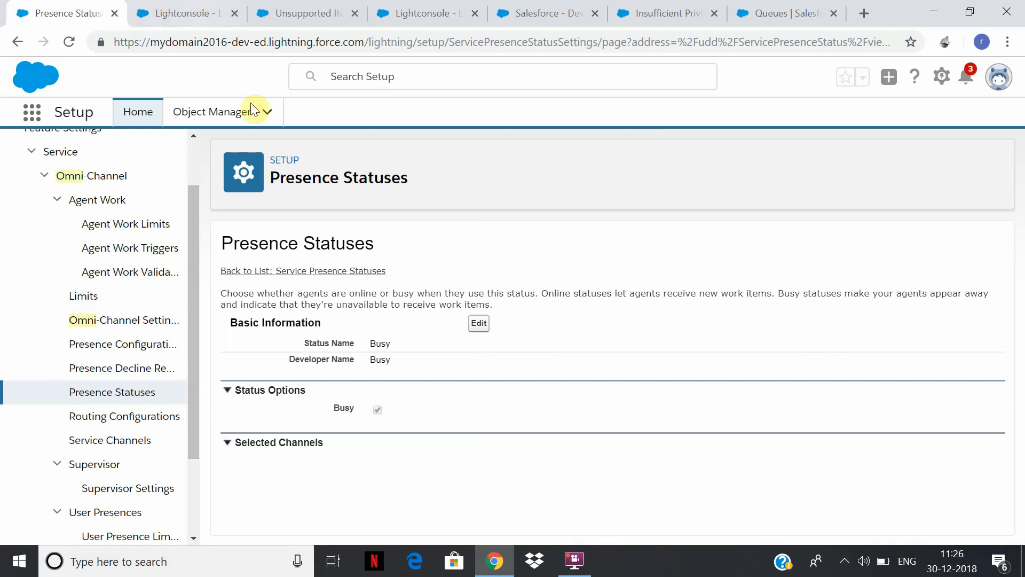
left_click(211, 7)
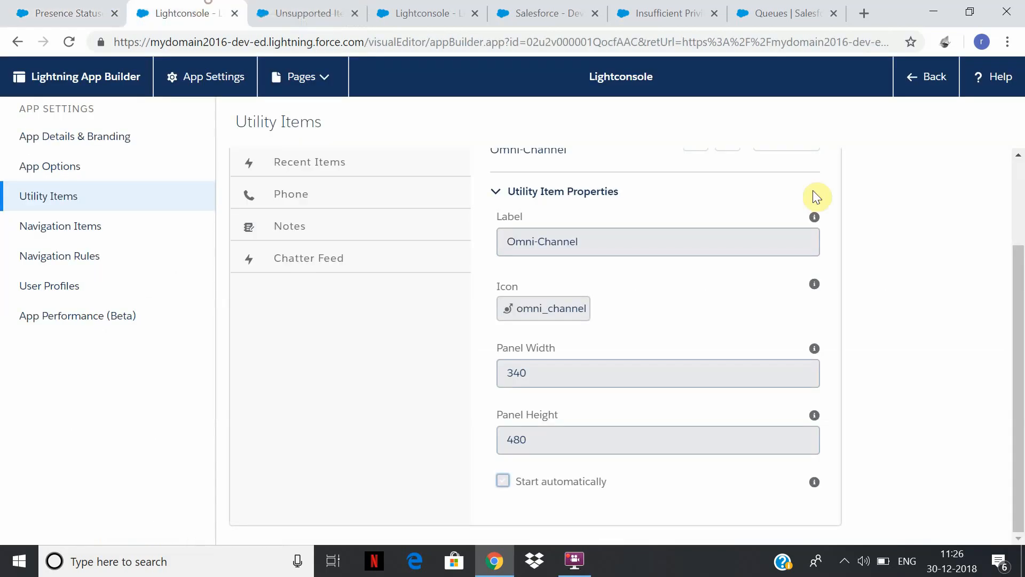
left_click(943, 81)
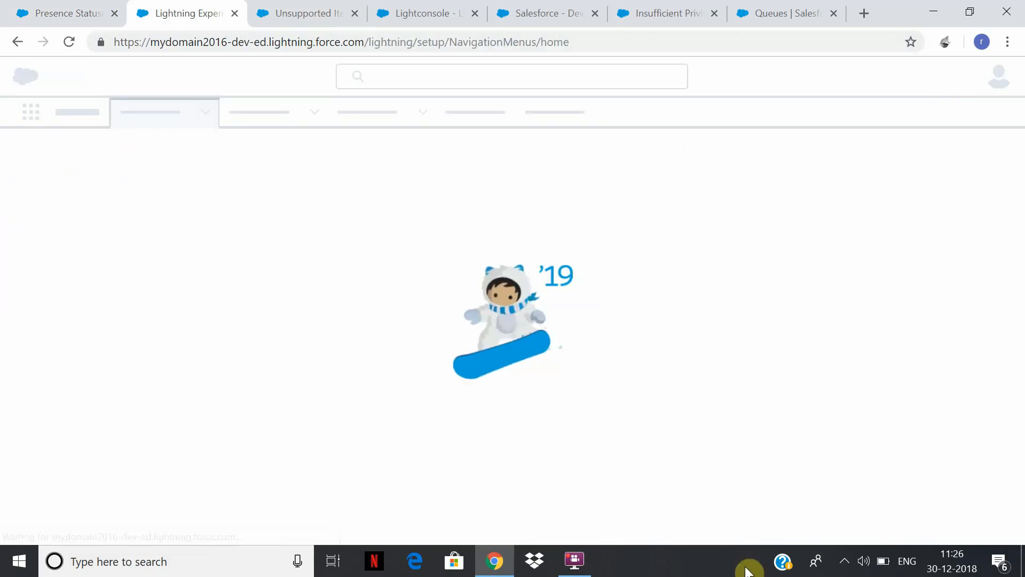
left_click(574, 560)
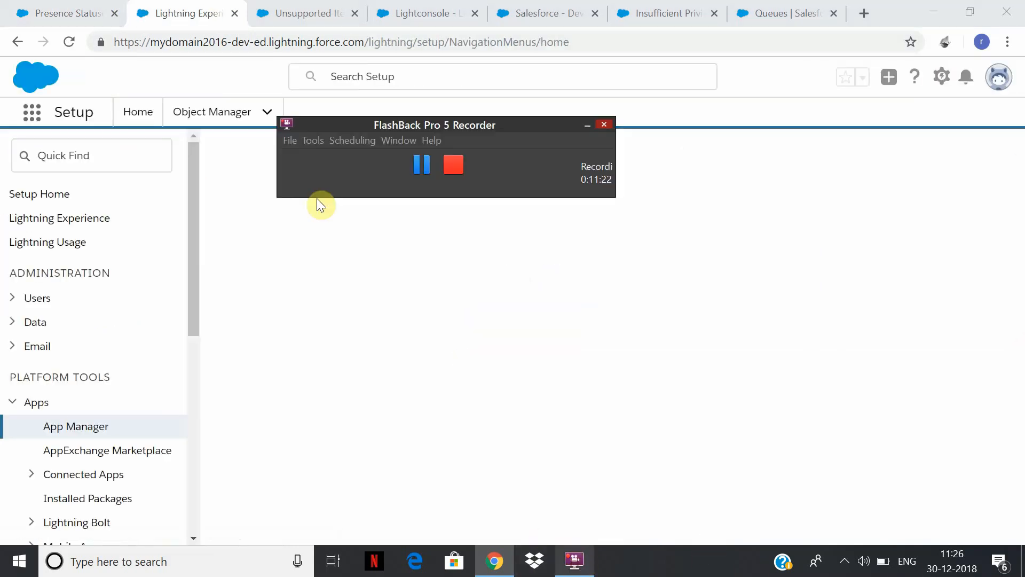
left_click(421, 165)
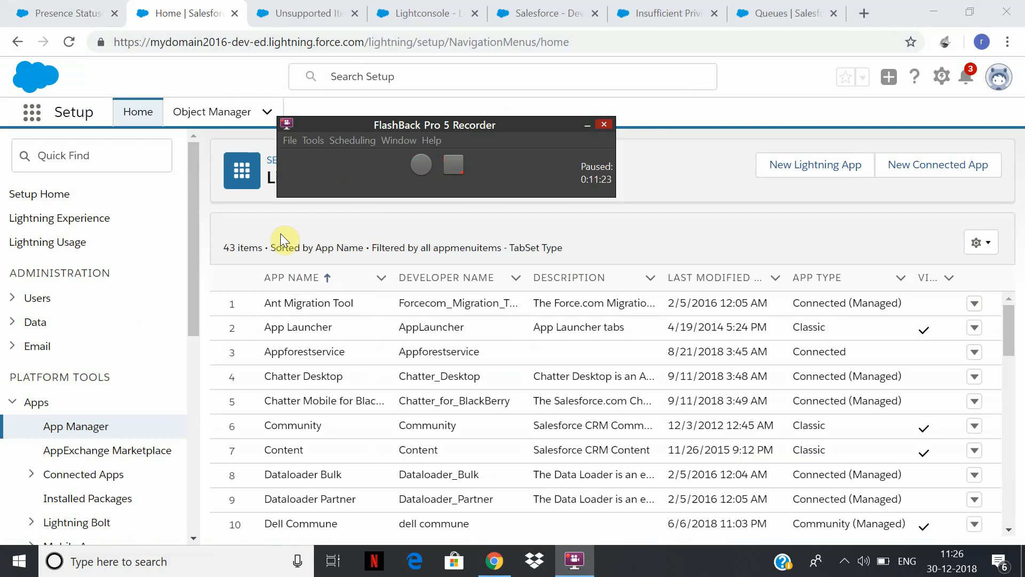
left_click(280, 233)
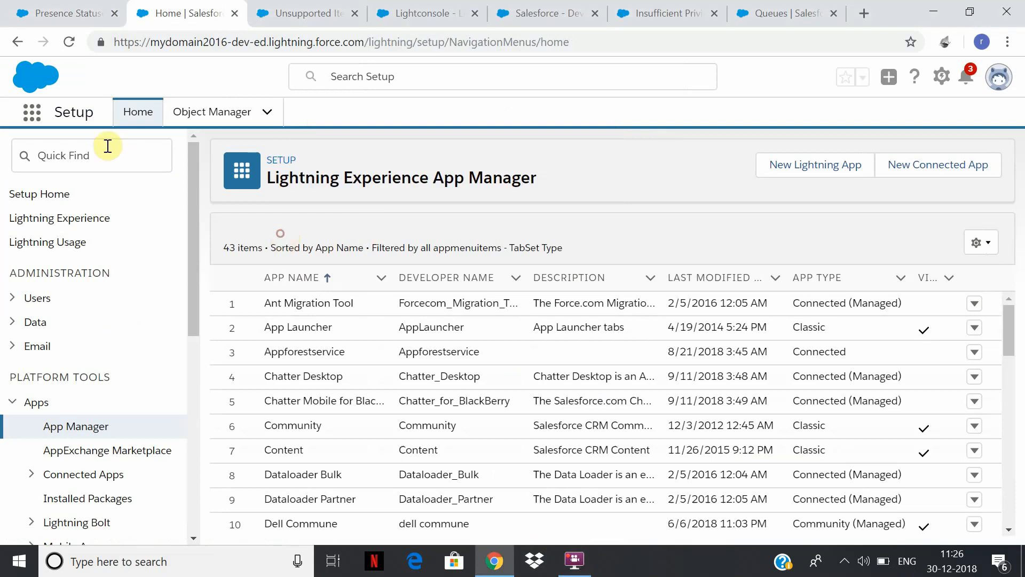
Launch the Lightconsole app from the App Launcher and close its Unsupported Item tab.
left_click(32, 113)
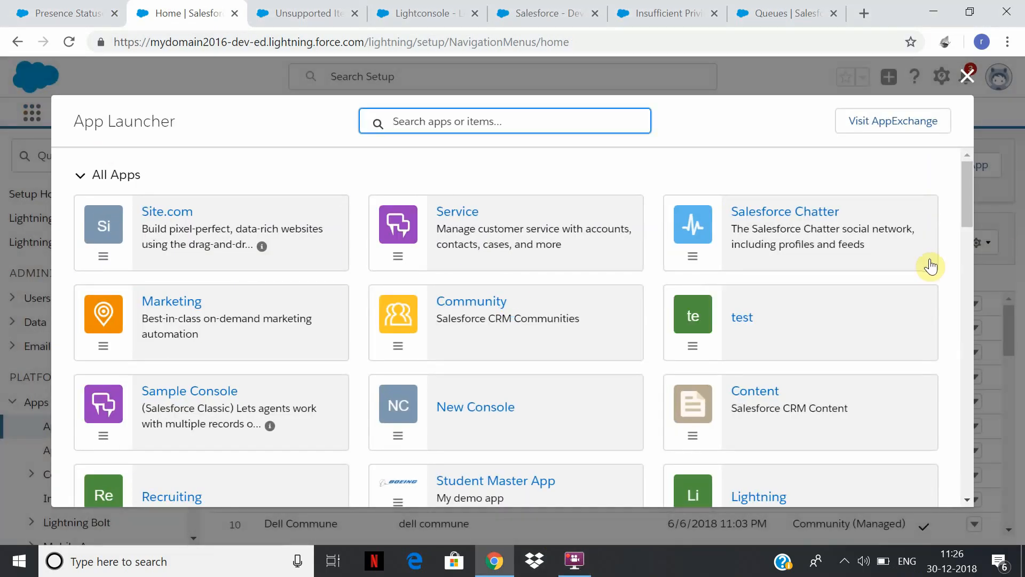
left_click_drag(964, 195, 1021, 307)
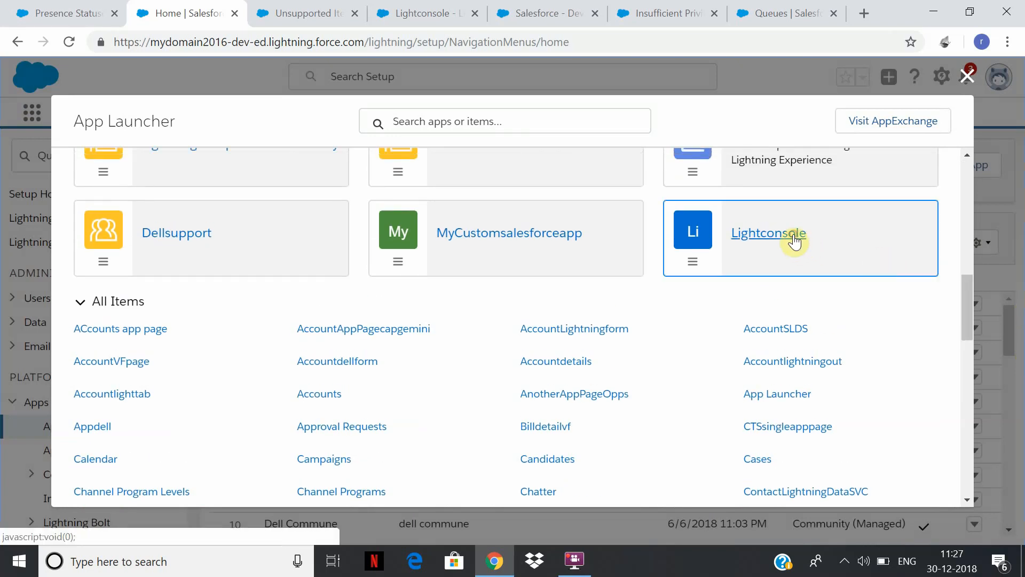
left_click(794, 241)
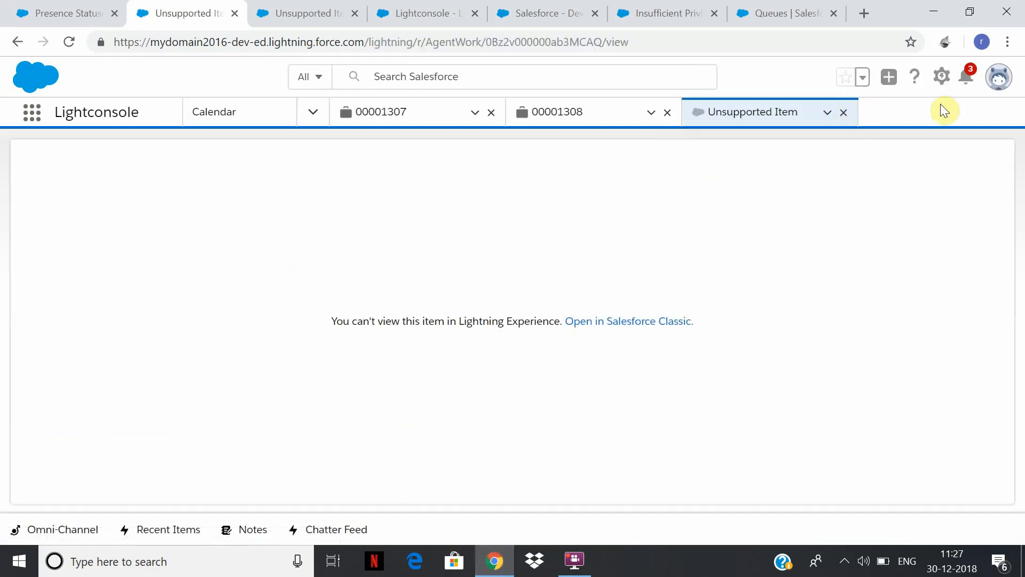
left_click(843, 113)
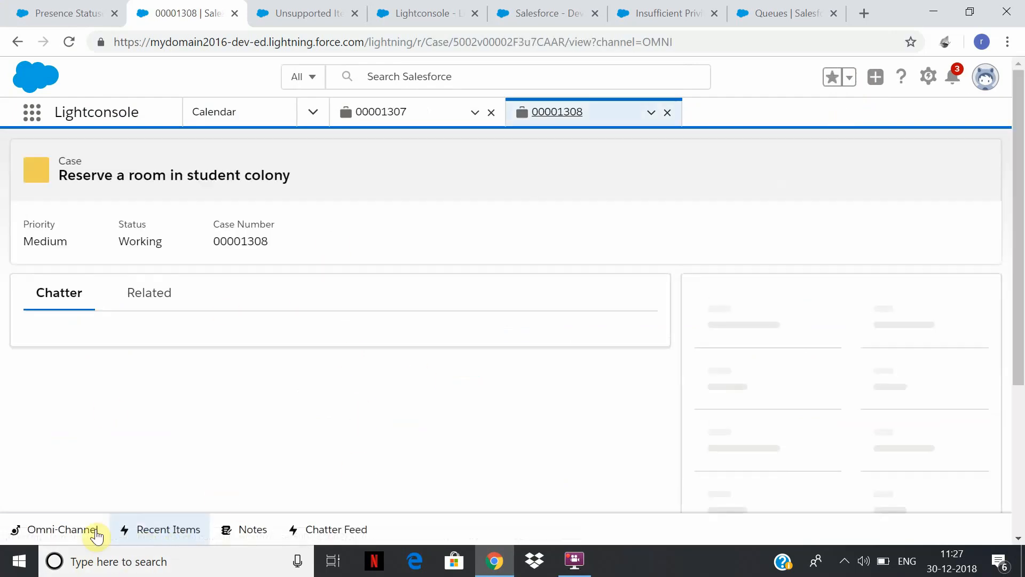
Open the Omni-Channel utility and set the presence status to Available.
left_click(65, 530)
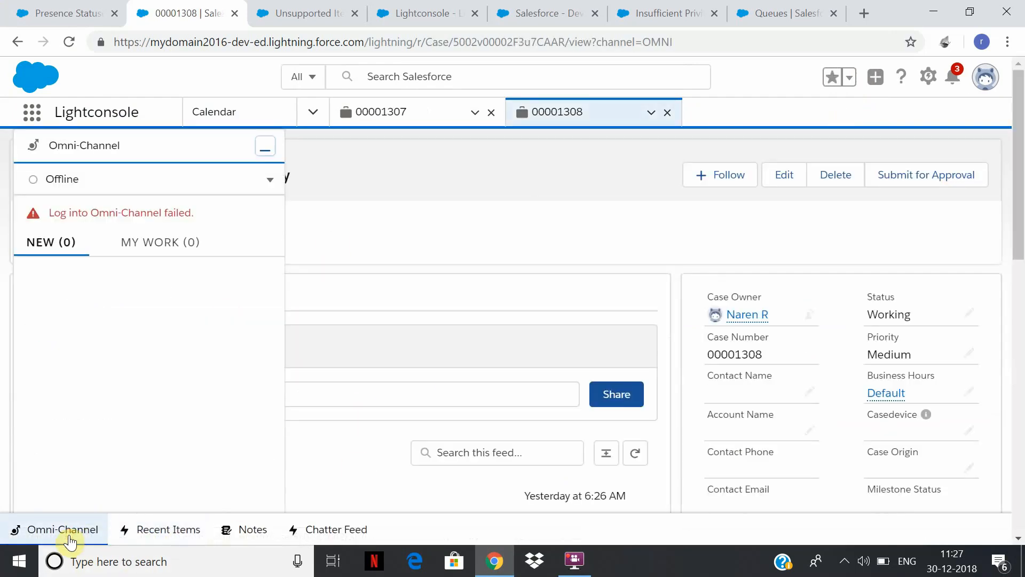
left_click(274, 179)
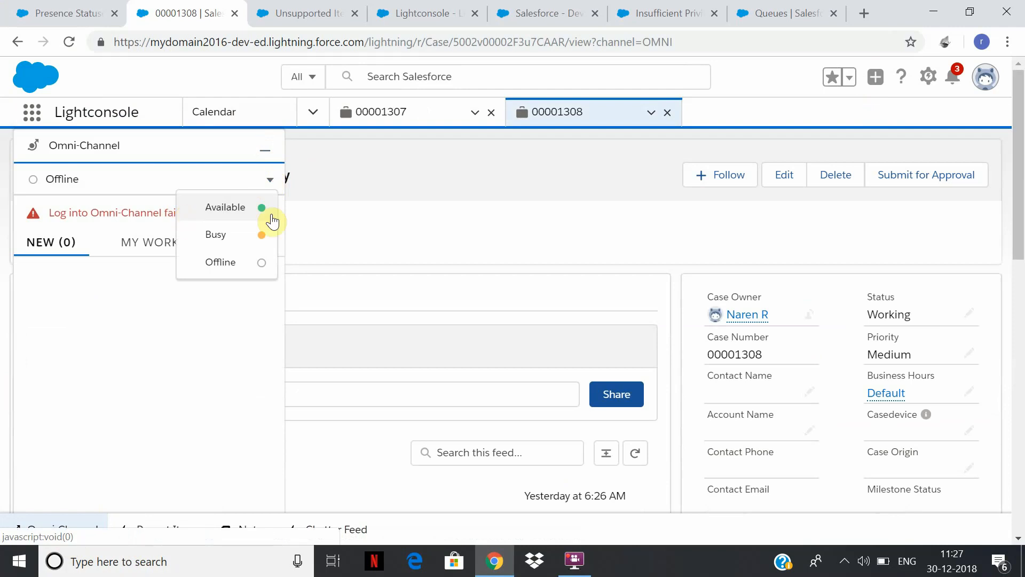
left_click(265, 208)
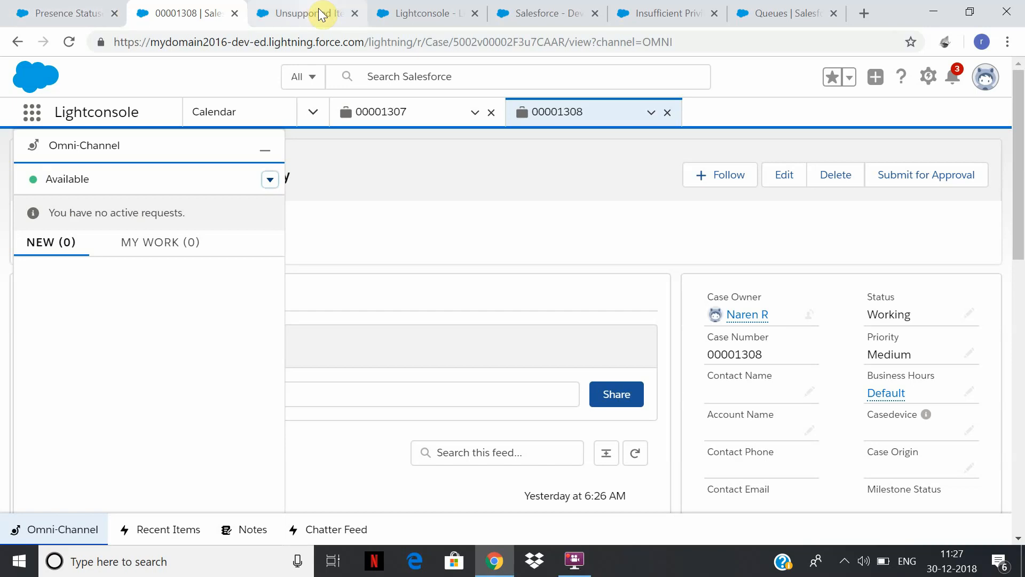
left_click(68, 9)
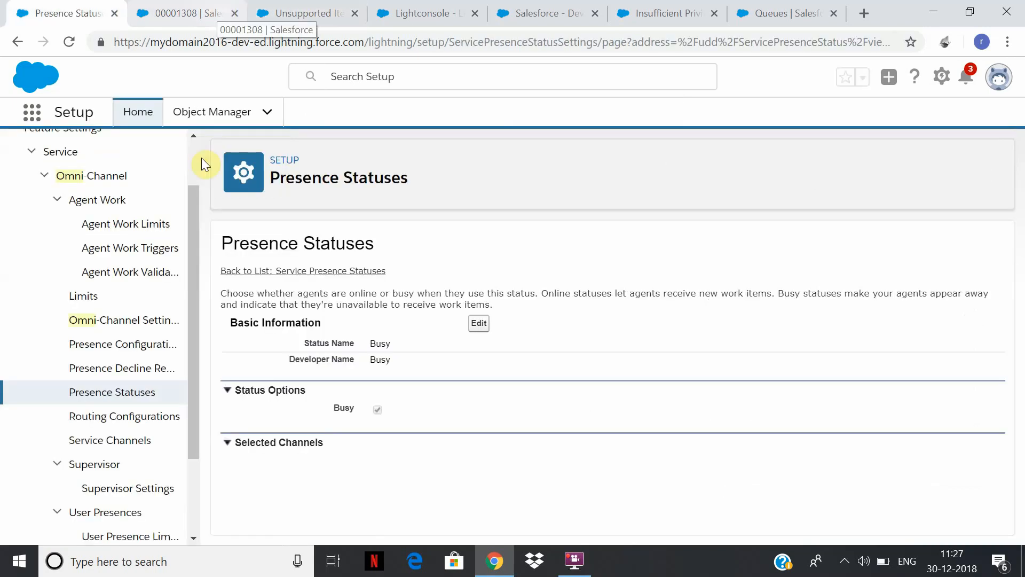
scroll(200, 152, "up", 1)
left_click(322, 11)
left_click(419, 12)
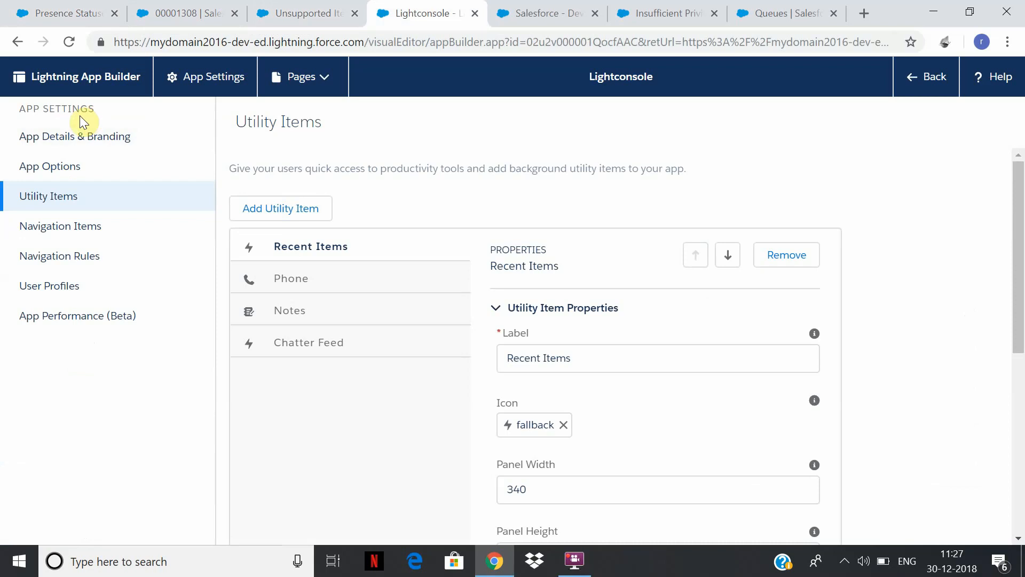
left_click(252, 10)
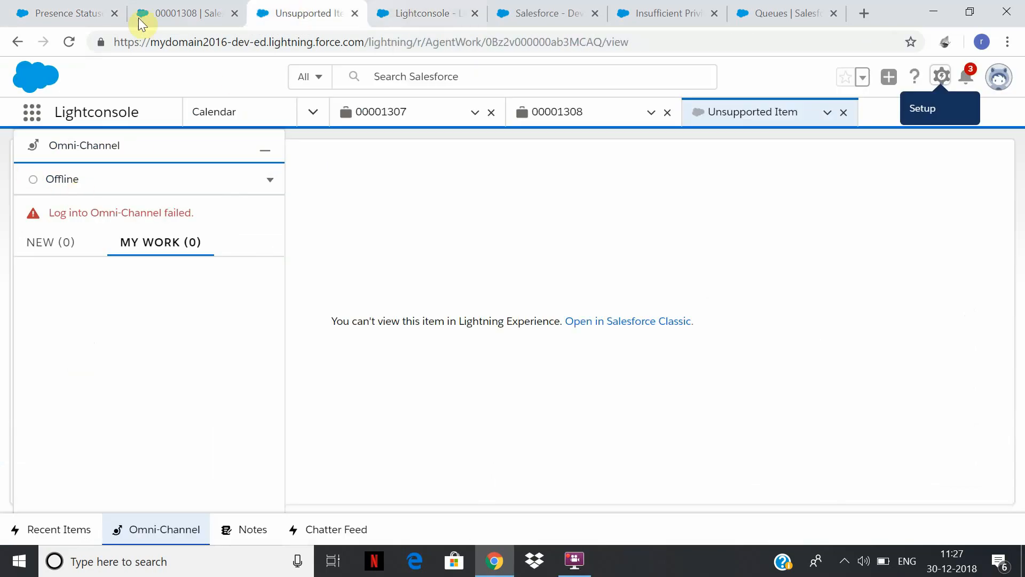
left_click(185, 12)
Search the setup menu for "assign" in the Presence Statuses browser tab and open the Assignruledemo1 case assignment rule.
left_click(66, 15)
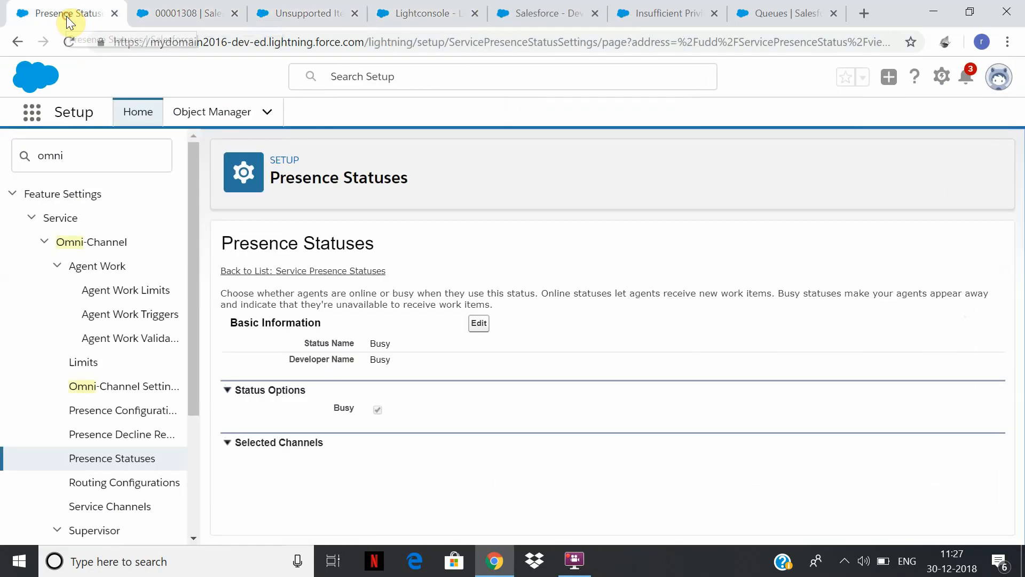
double_click(63, 160)
type("assign")
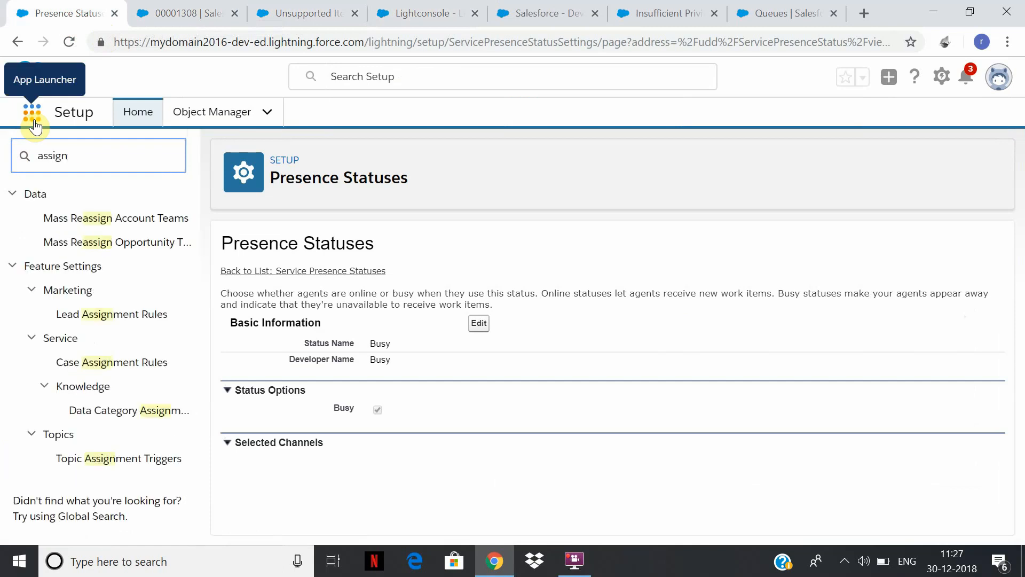
left_click(125, 373)
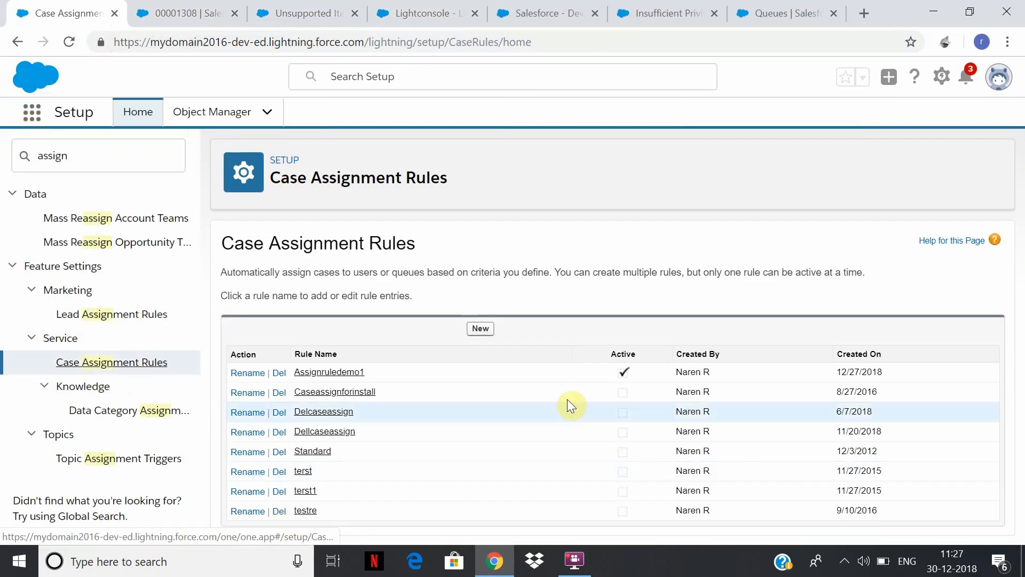
left_click(340, 374)
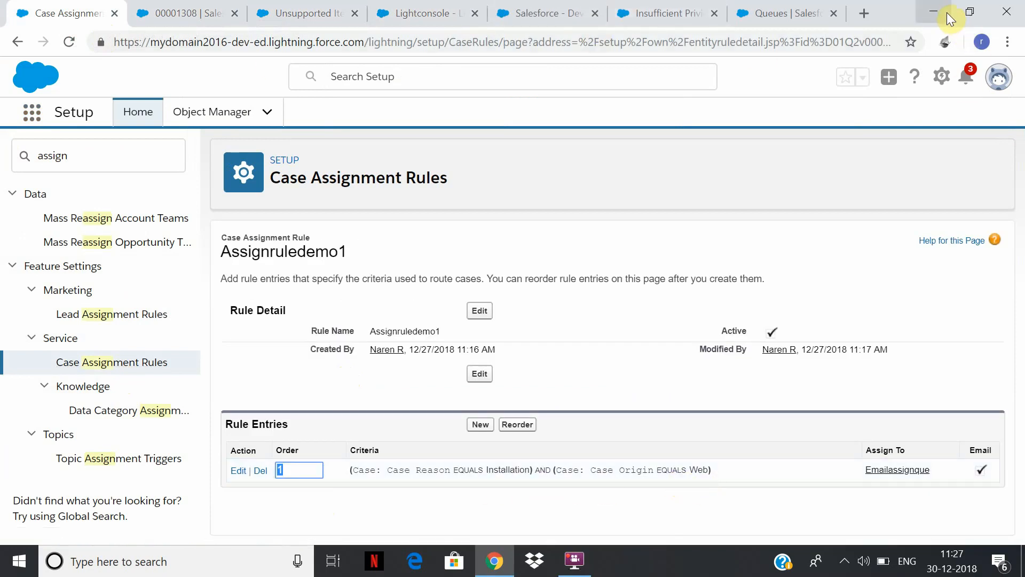
Switch to File Explorer, open the case HTML file from the Desktop folder and try to reload its page.
left_click(109, 542)
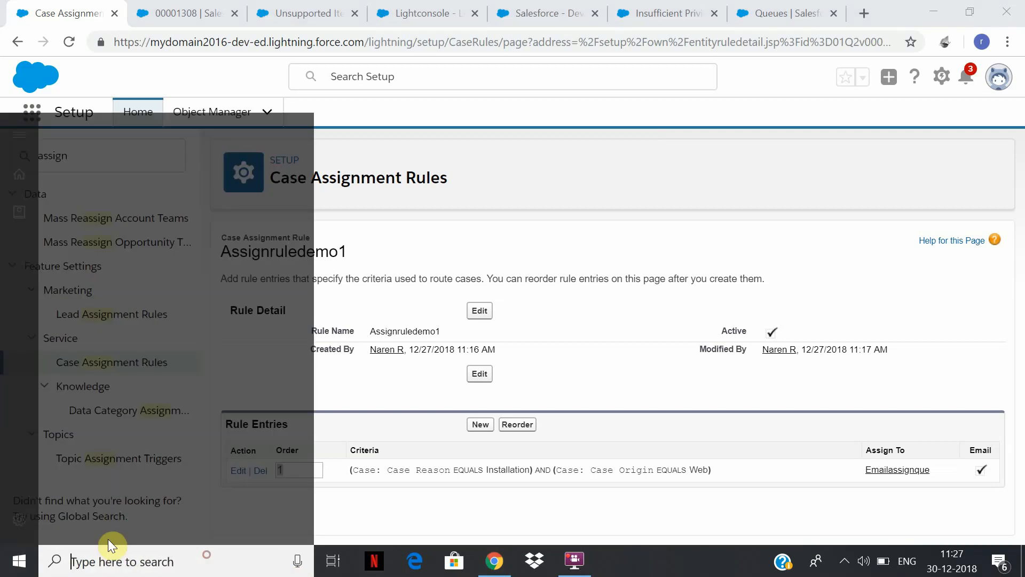
type("c:")
key("Return")
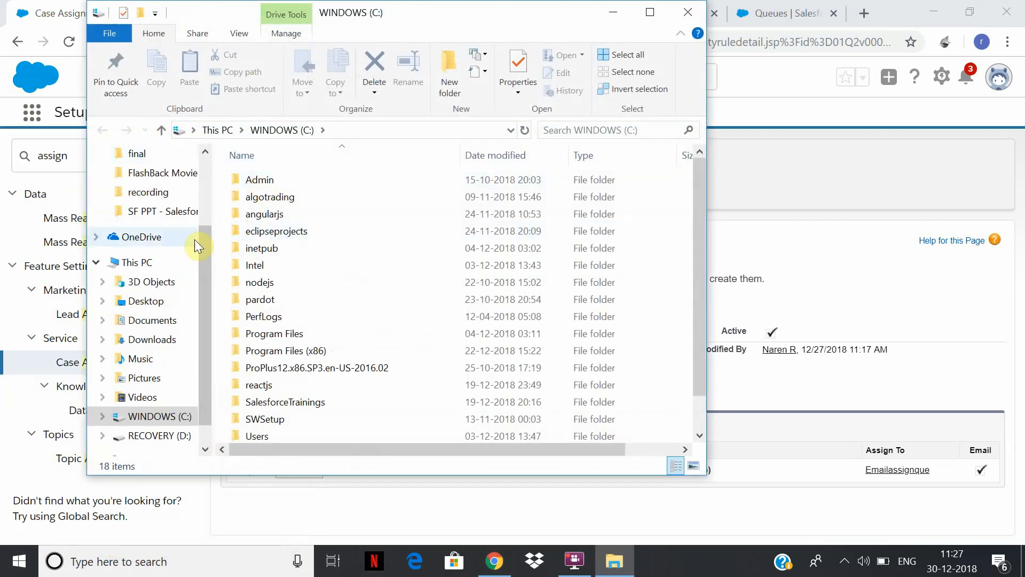
scroll(149, 211, "up", 2)
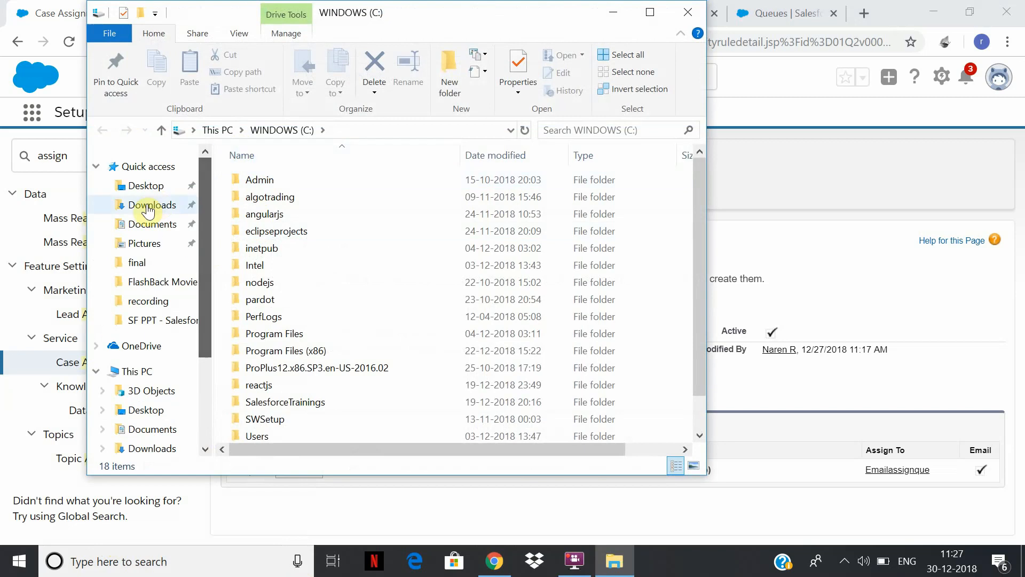
left_click(140, 187)
double_click(256, 181)
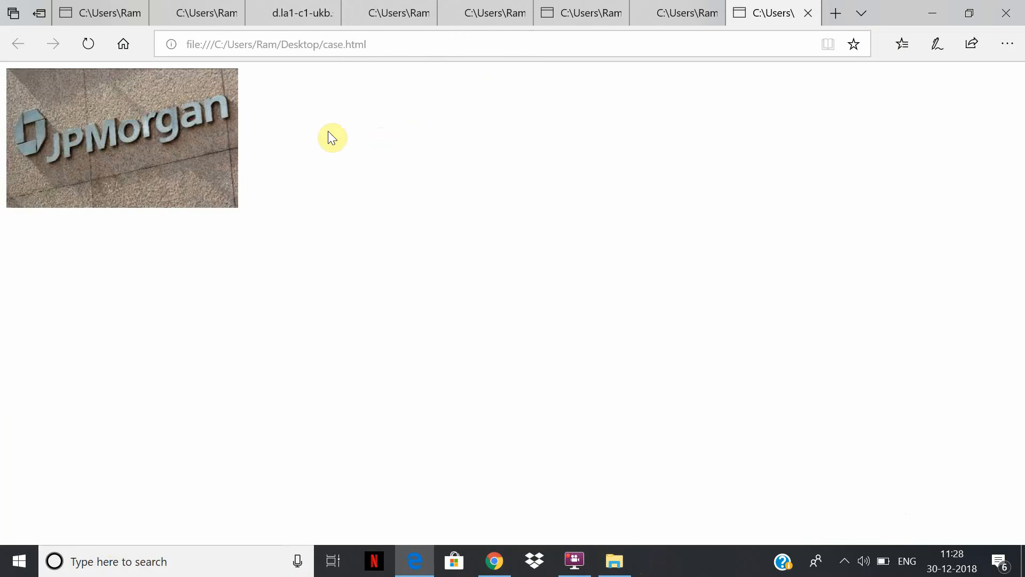
left_click(397, 50)
key("Escape")
key("Return")
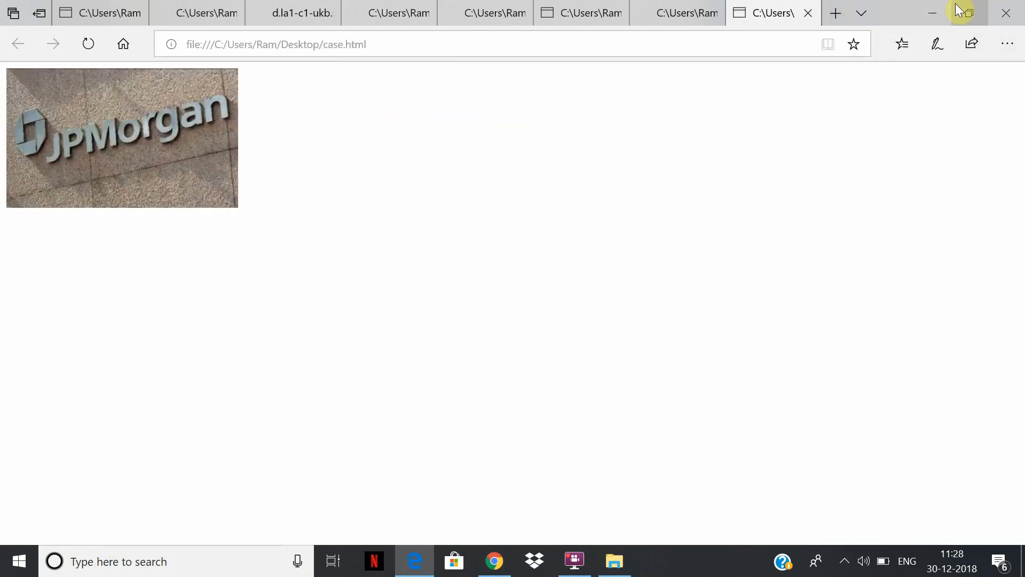
Switch back to Salesforce Setup, search the setup menu for "web" and open the Web-to-Case HTML Generator to show its field selection.
left_click(935, 12)
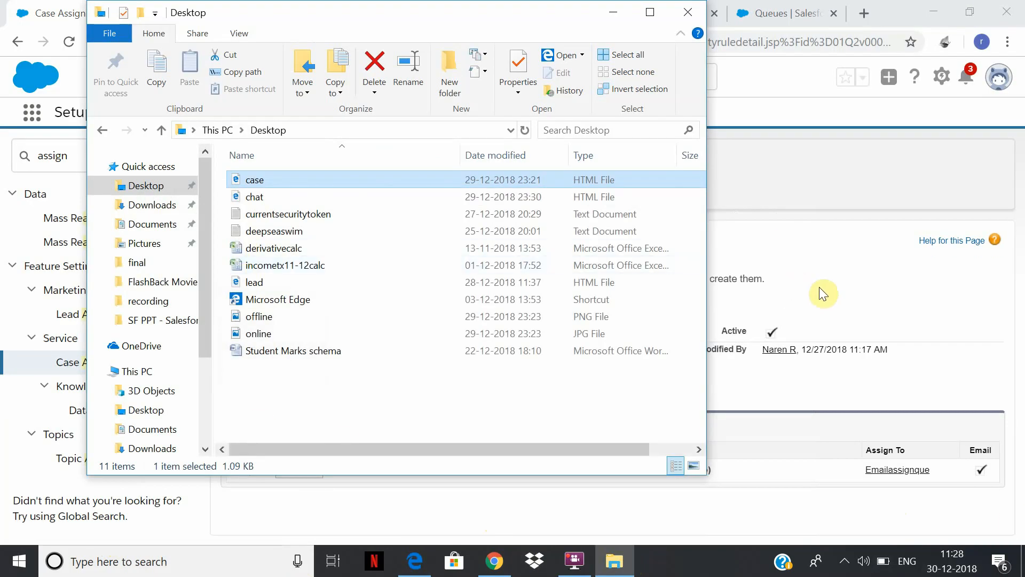
left_click(827, 296)
left_click(103, 155)
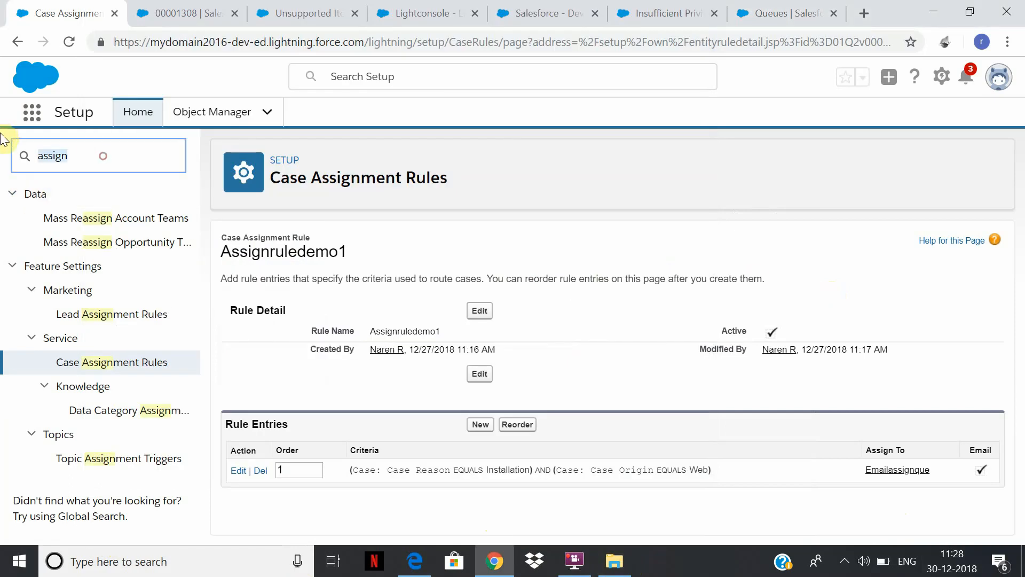
type("web")
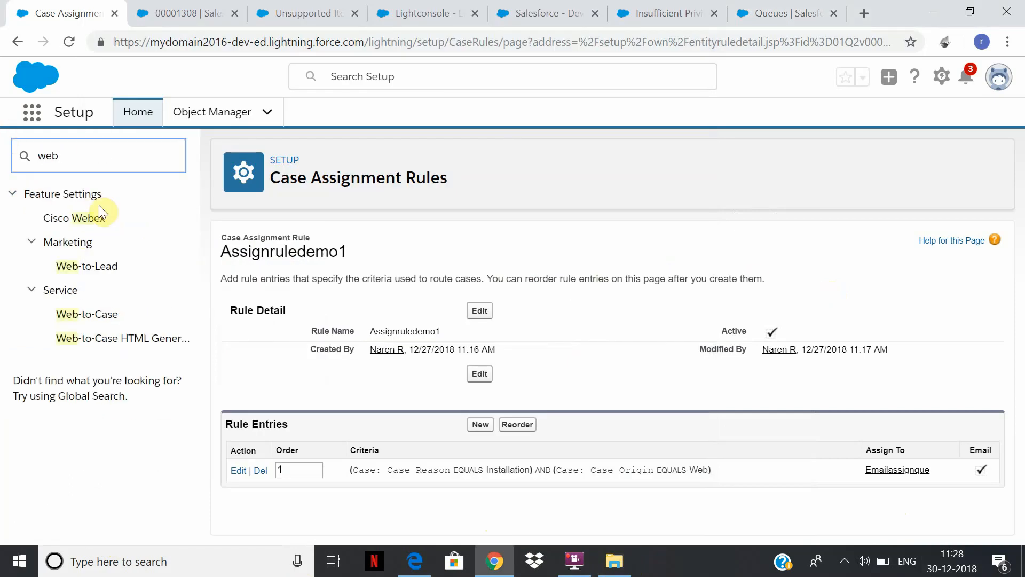
left_click(88, 315)
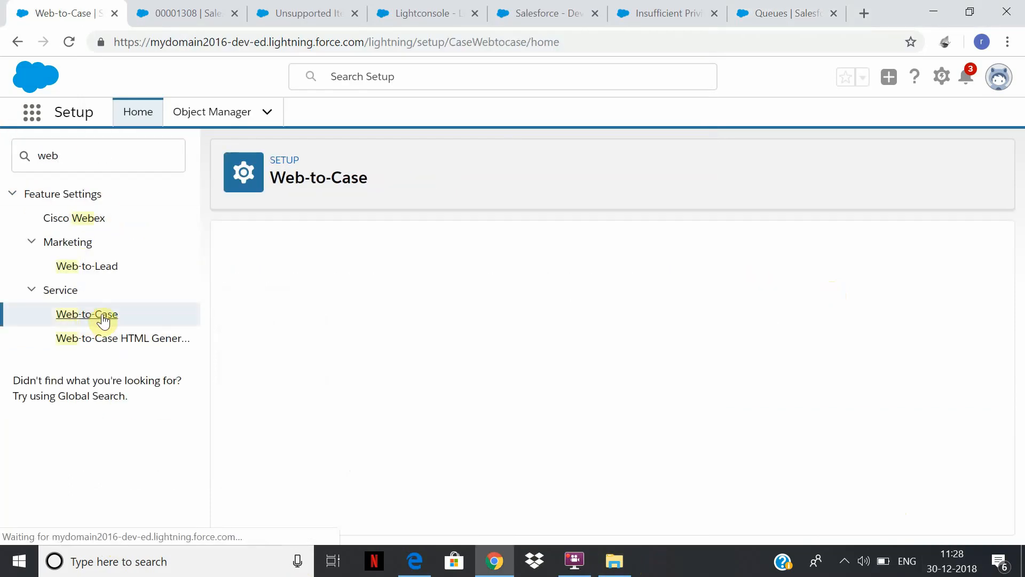
left_click(165, 346)
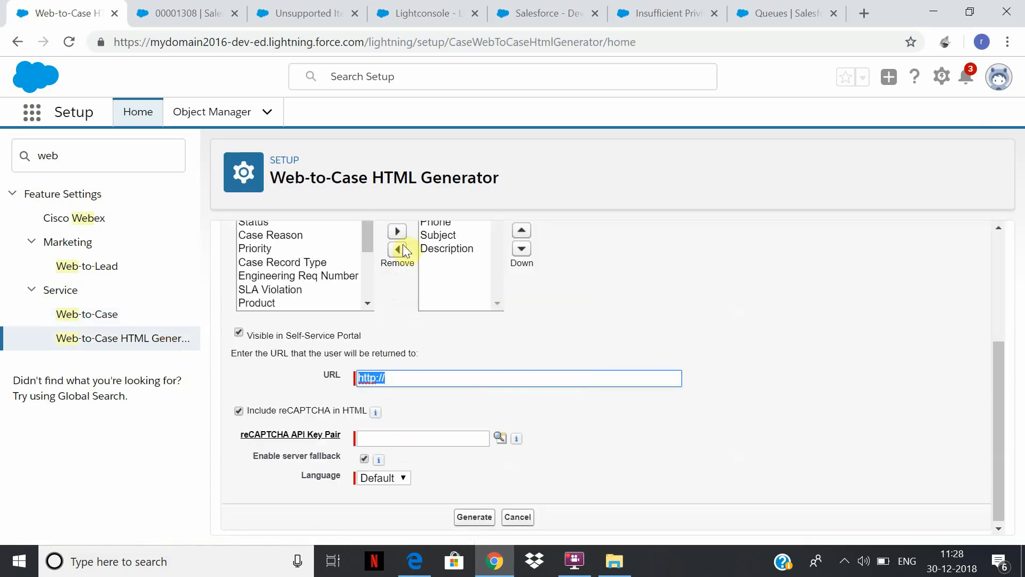
left_click_drag(1008, 404, 1008, 297)
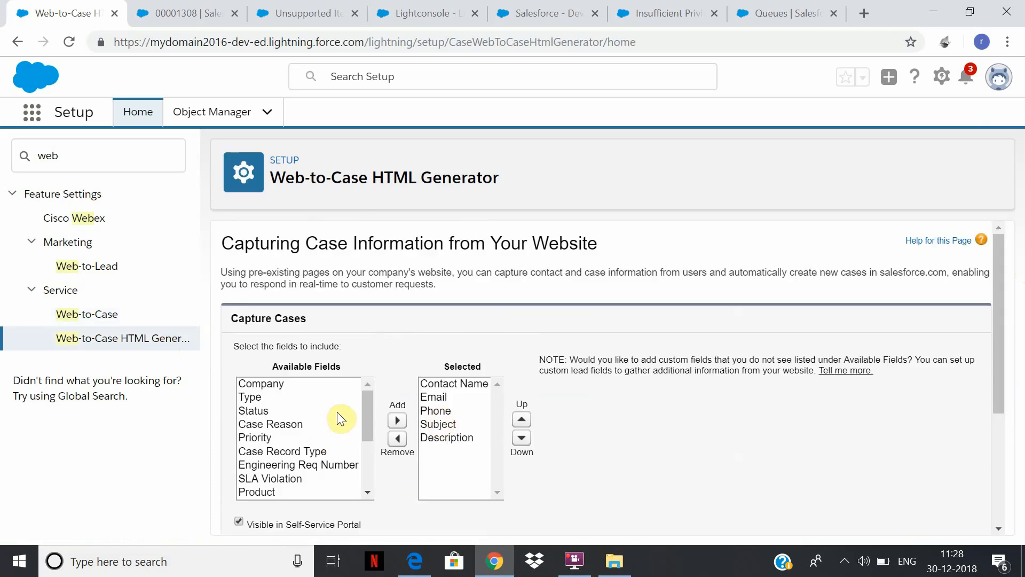
Add the Status field to the Web-to-Case form's selected fields.
left_click(270, 411)
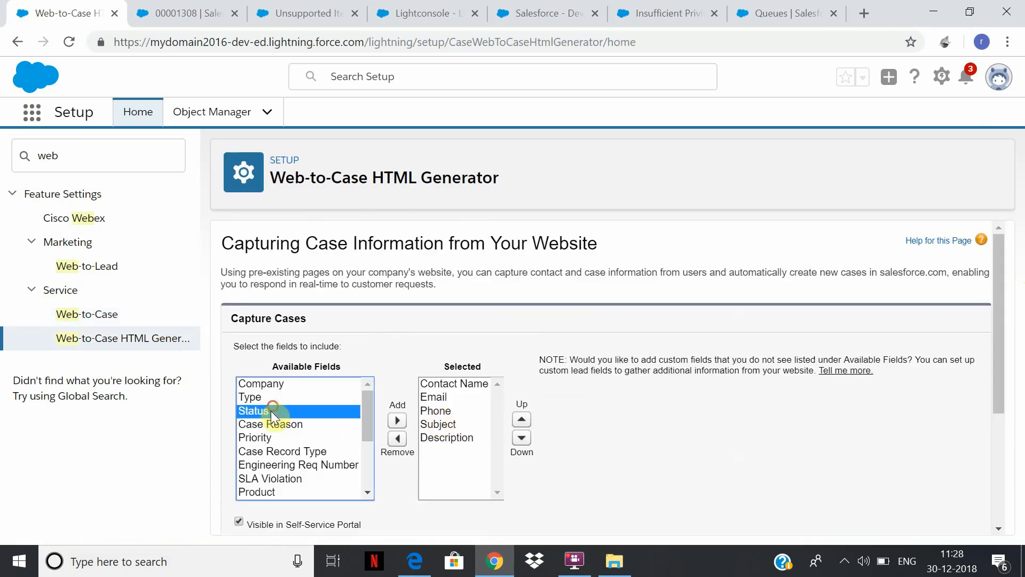
left_click(408, 420)
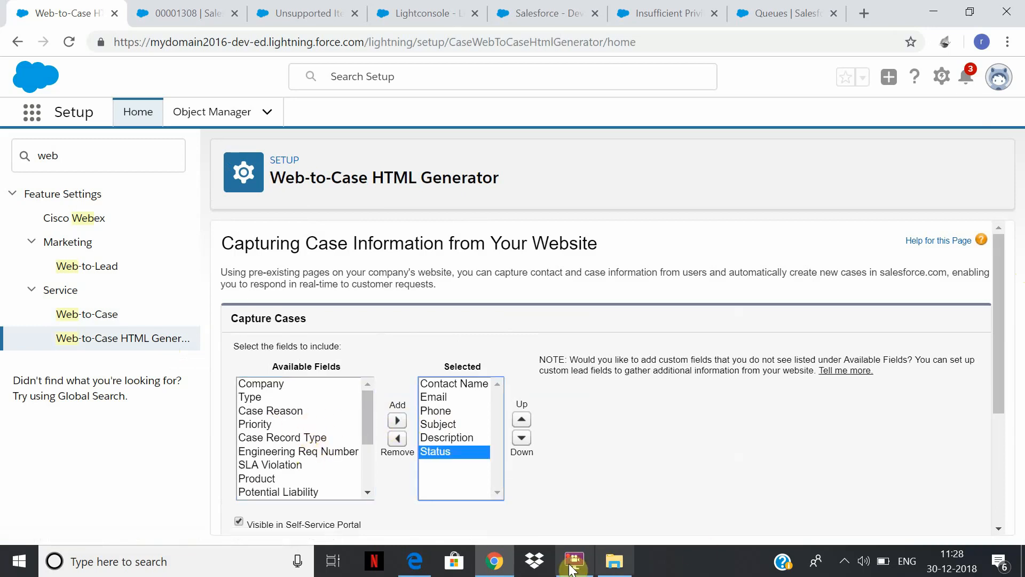
left_click(298, 12)
left_click(443, 10)
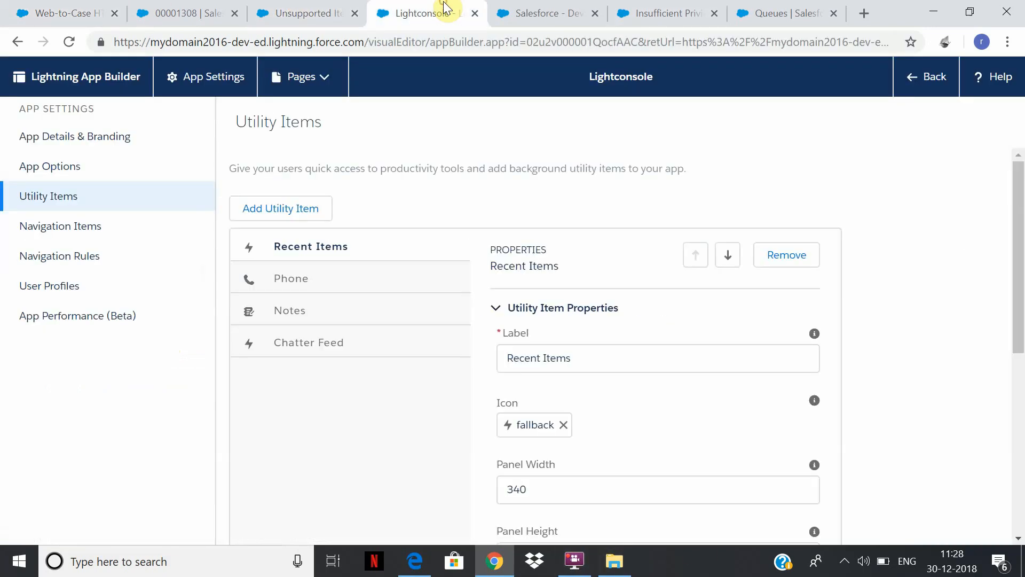
left_click(557, 10)
left_click(683, 9)
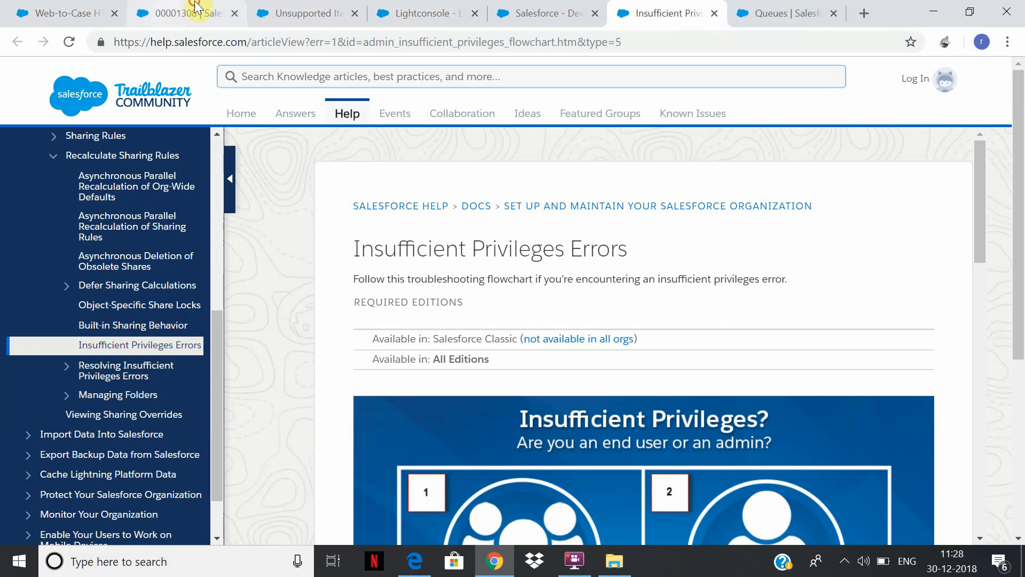
left_click(196, 7)
left_click(23, 8)
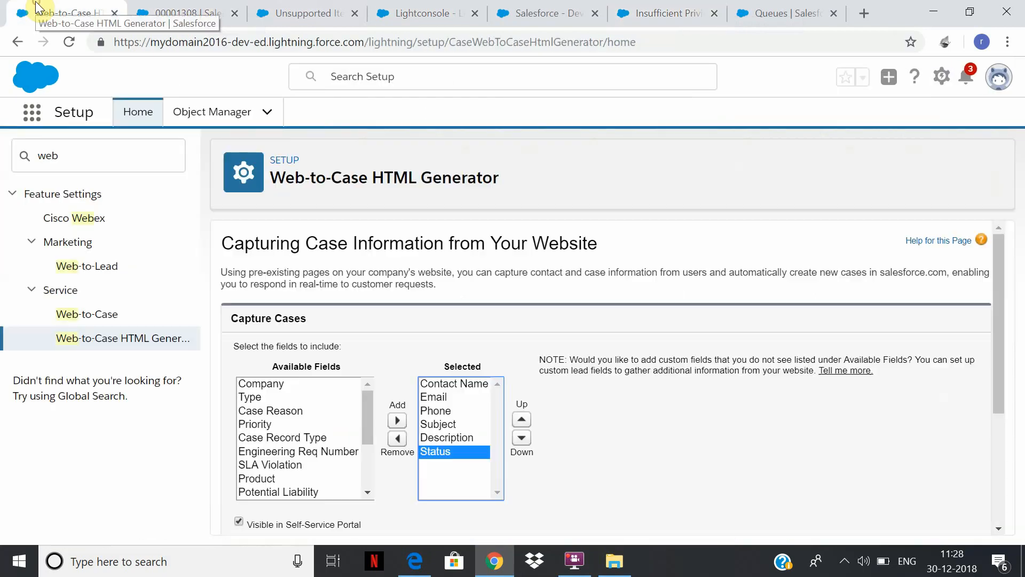
left_click(83, 161)
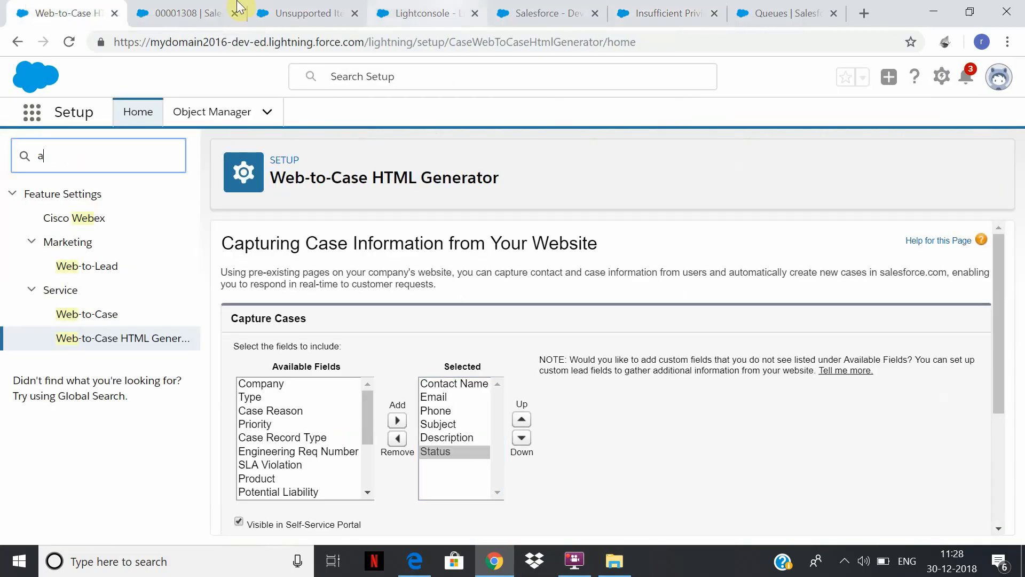
left_click(299, 11)
left_click(205, 7)
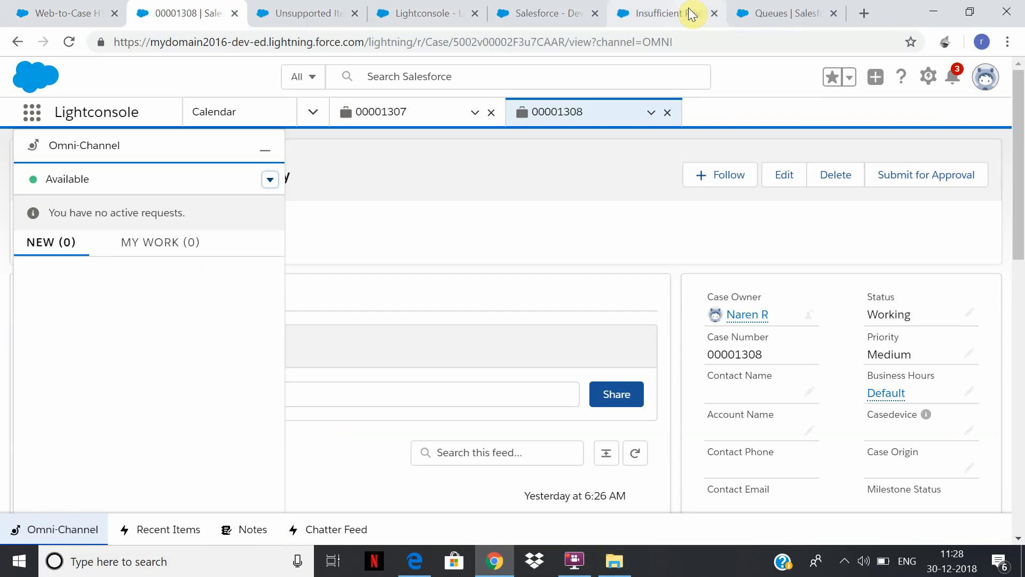
left_click(665, 12)
left_click(778, 11)
left_click(594, 10)
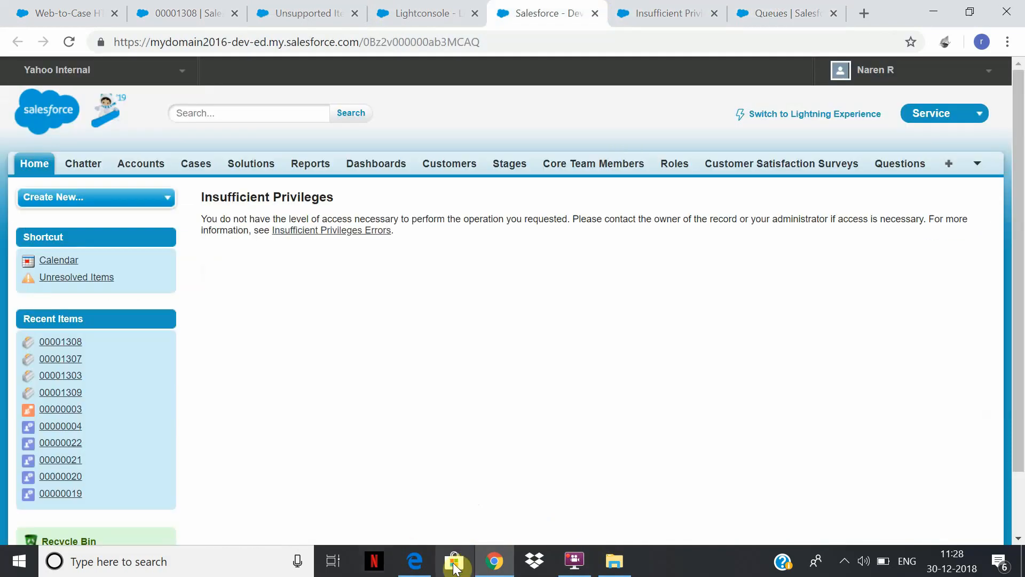
left_click(288, 16)
left_click(180, 14)
left_click(107, 7)
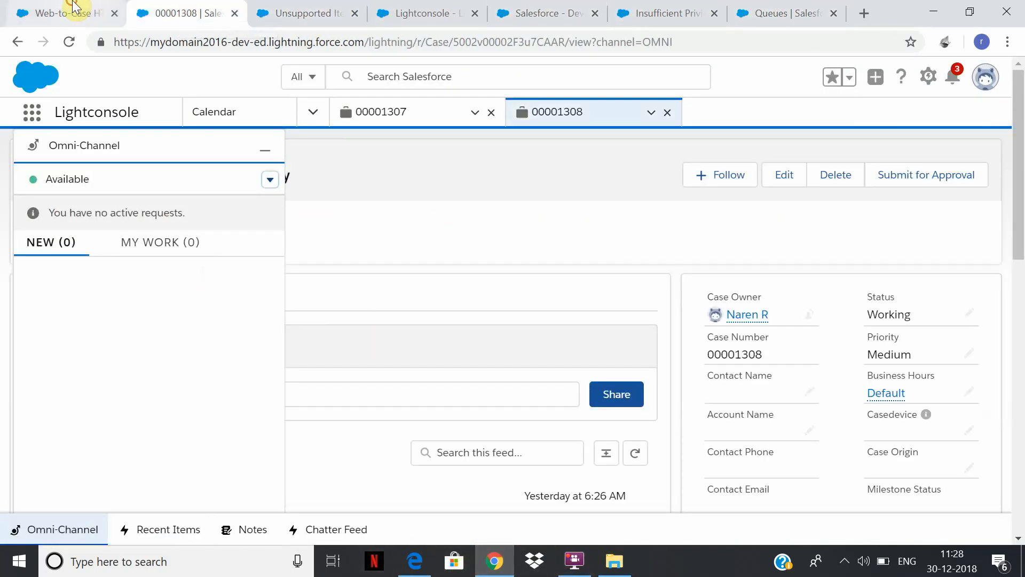
Add the Case Reason field to the form's selected fields and look through the remaining available fields.
left_click(288, 410)
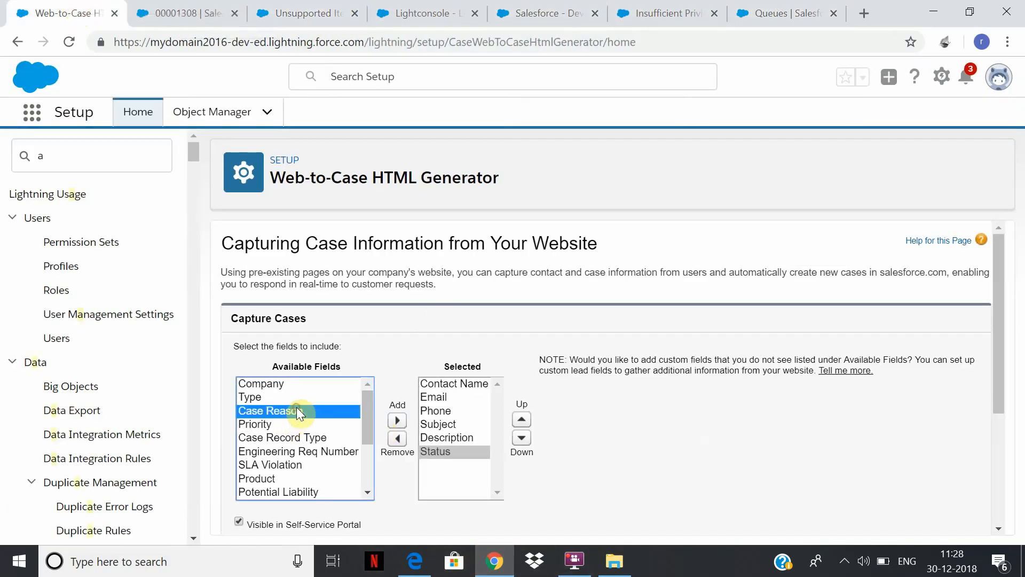
left_click(396, 421)
left_click(283, 397)
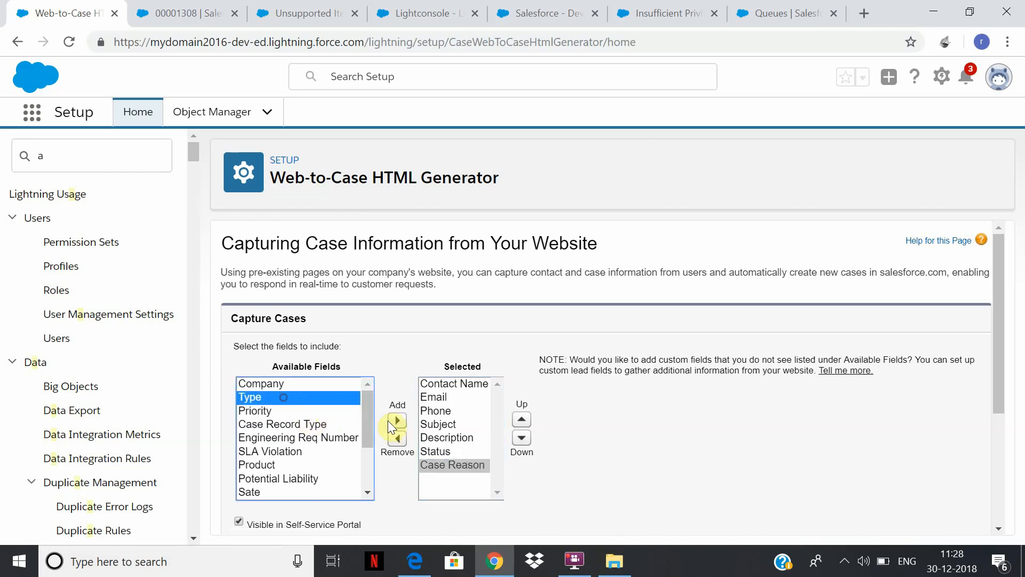
scroll(368, 423, "down", 1)
left_click_drag(368, 422, 374, 466)
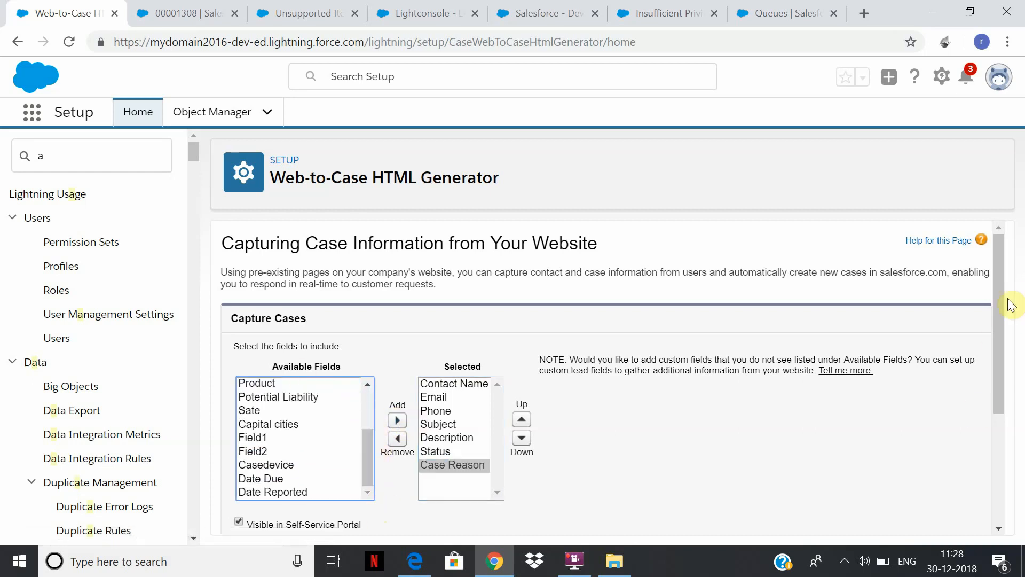
Exclude reCAPTCHA from the Web-to-Case form and generate its HTML code.
left_click_drag(1000, 296, 1001, 408)
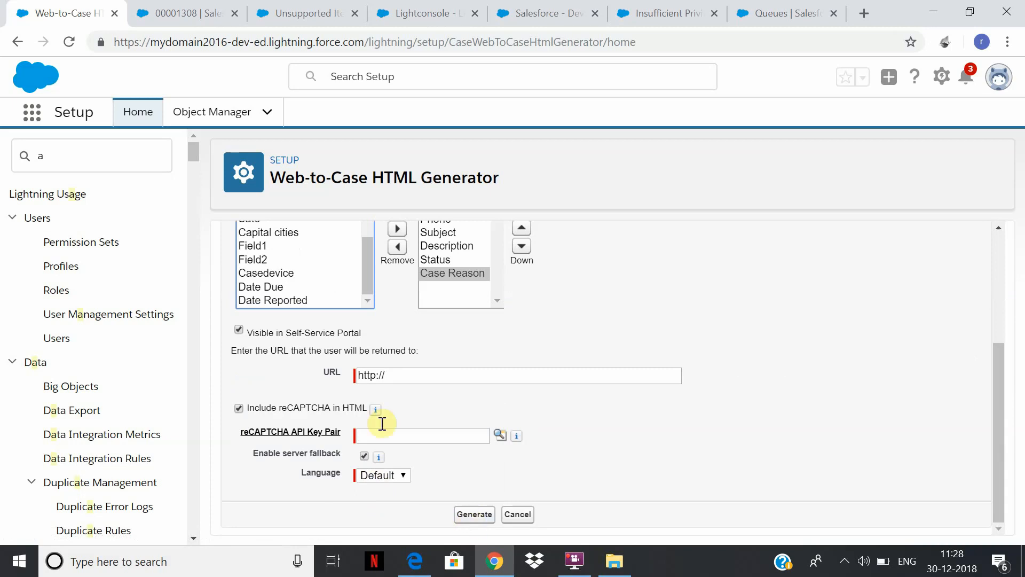
left_click(309, 411)
left_click(483, 518)
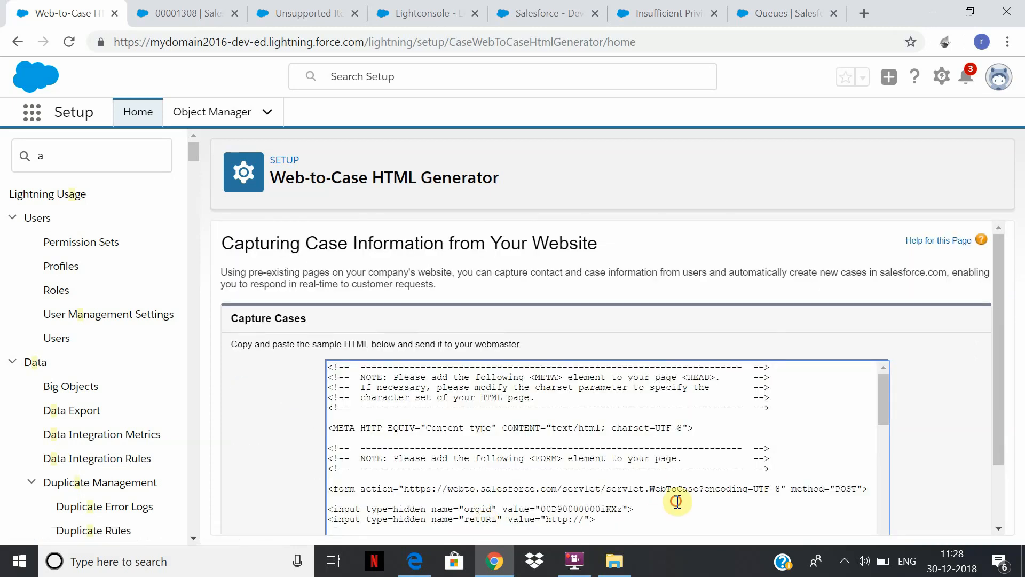
Copy the generated HTML, open the case file from the Desktop folder in WordPad and replace its whole content with the copied code.
key("ctrl+a")
left_click(614, 560)
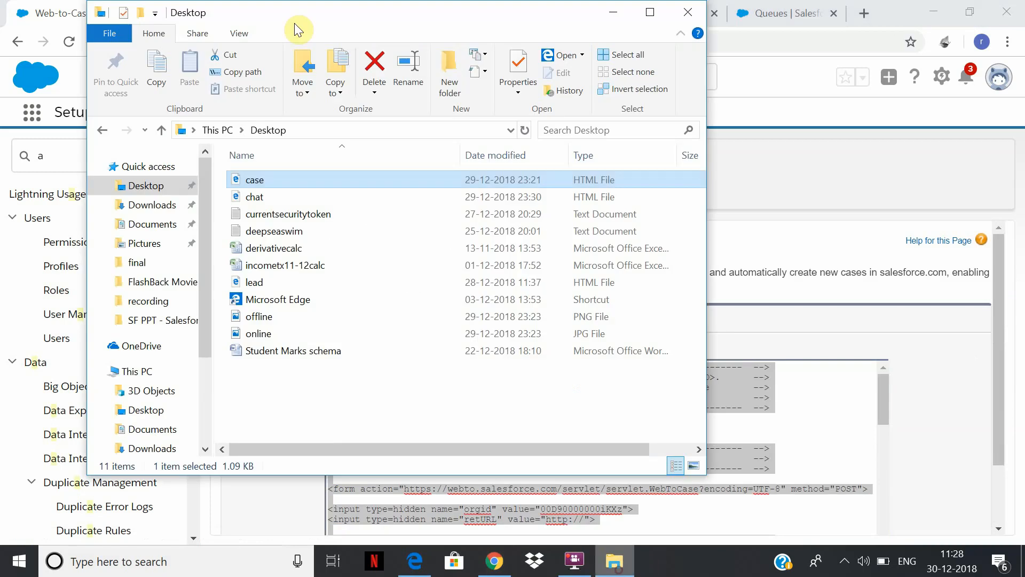
right_click(268, 180)
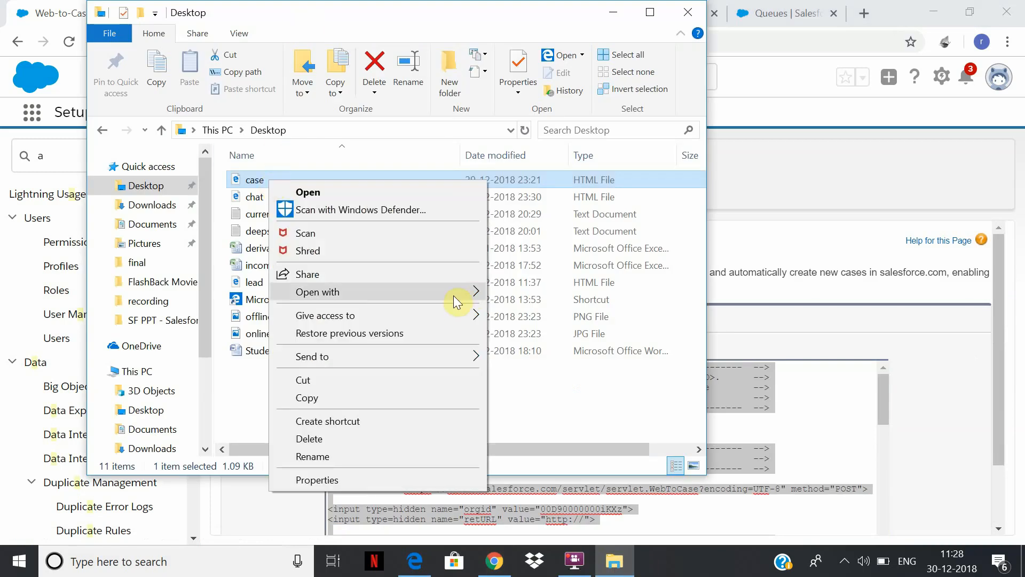
mouse_move(451, 292)
left_click(559, 348)
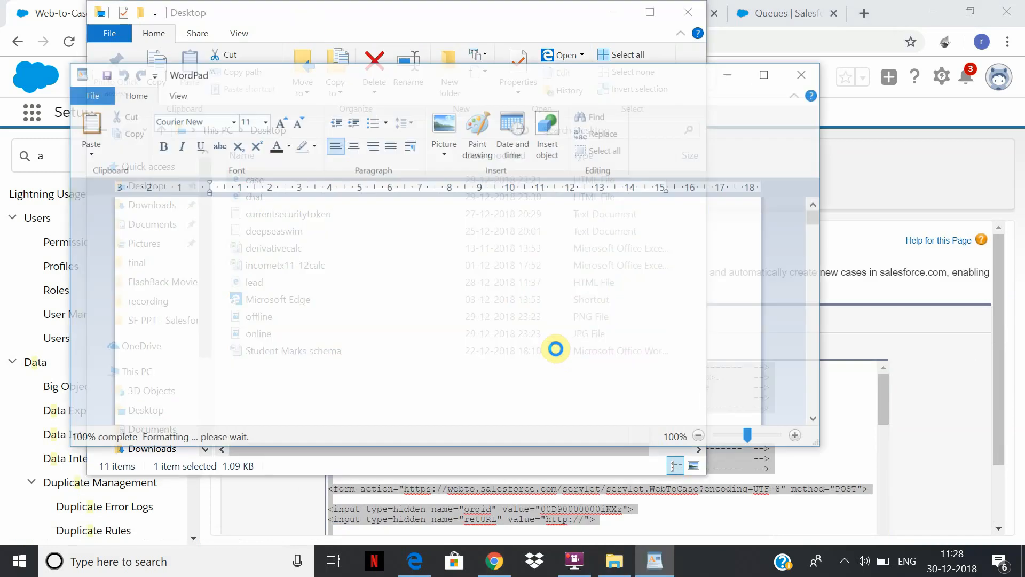
key("ctrl+a")
key("ctrl+v")
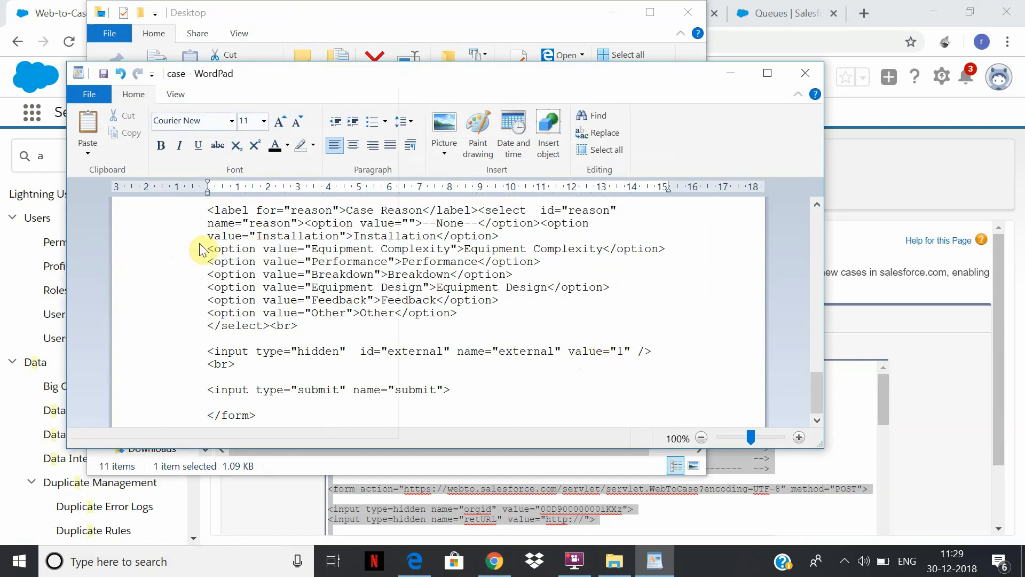
Save the WordPad document as the text document case.html on the Desktop, replacing the existing file.
left_click(89, 94)
left_click(109, 232)
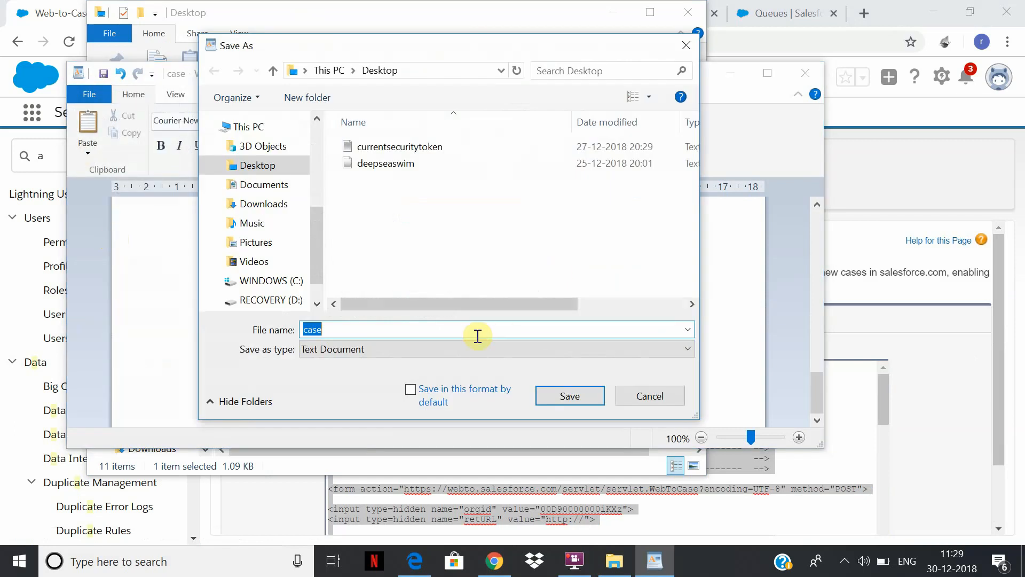
type("we")
key("BackSpace")
type("case")
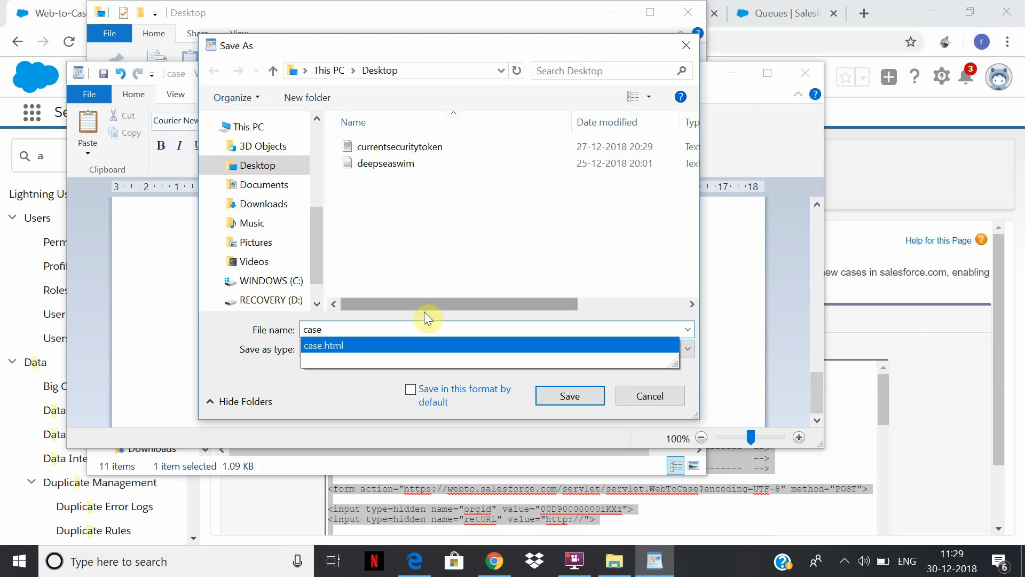
left_click(429, 345)
left_click(582, 395)
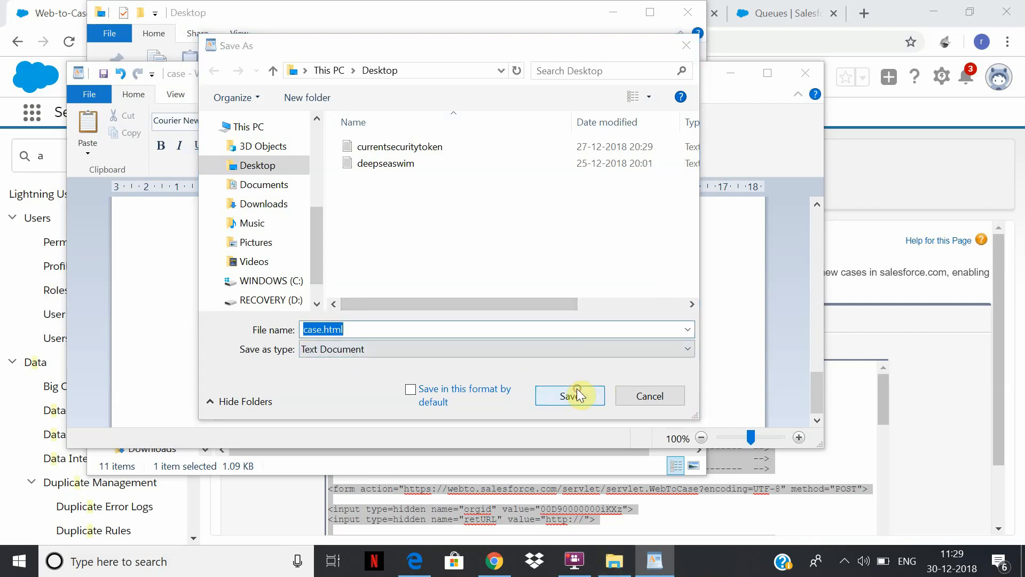
left_click(544, 286)
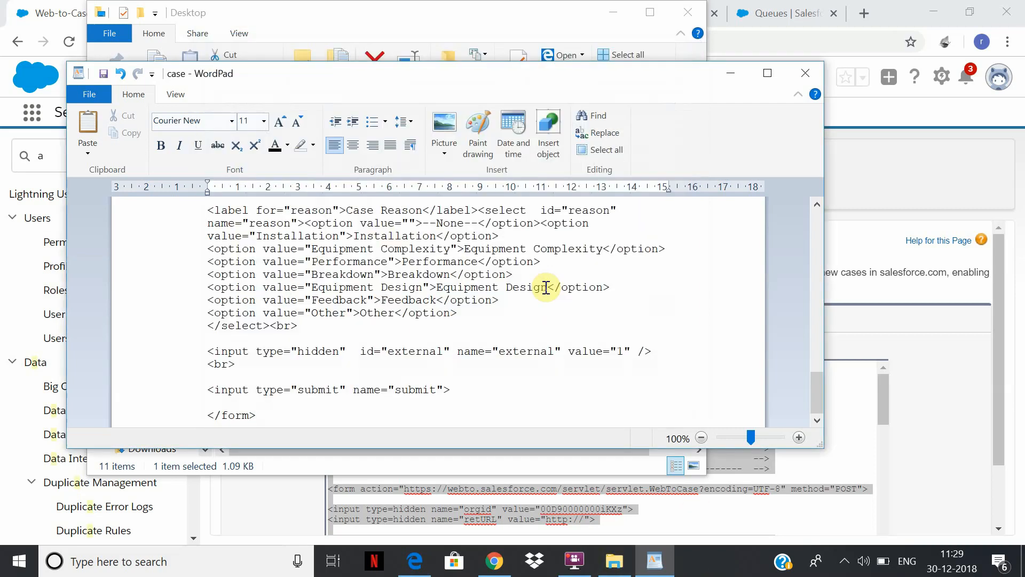
Switch to File Explorer, open case.html in Edge and fill in the contact name, email and phone from the saved form entry.
left_click(614, 561)
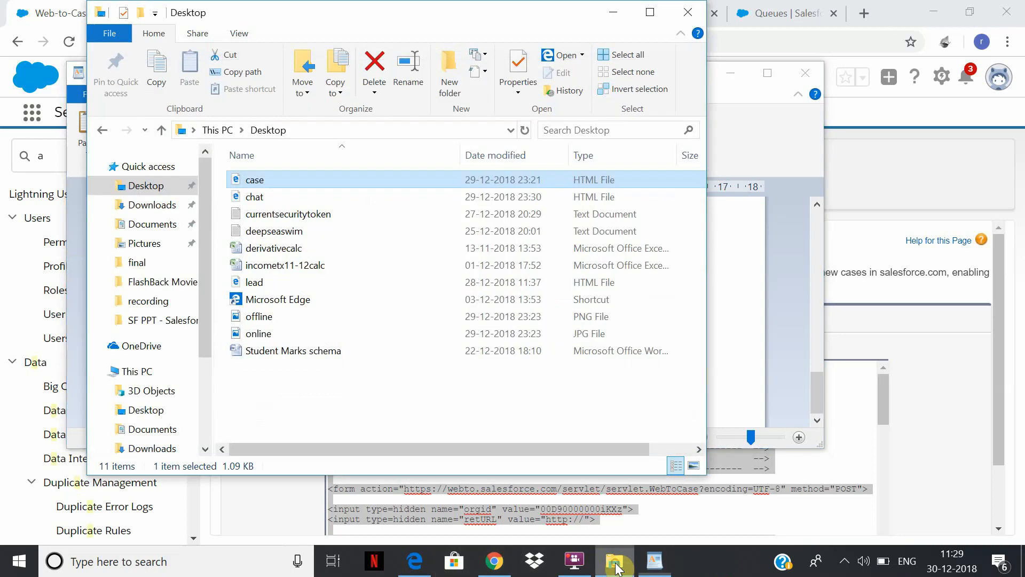
double_click(304, 181)
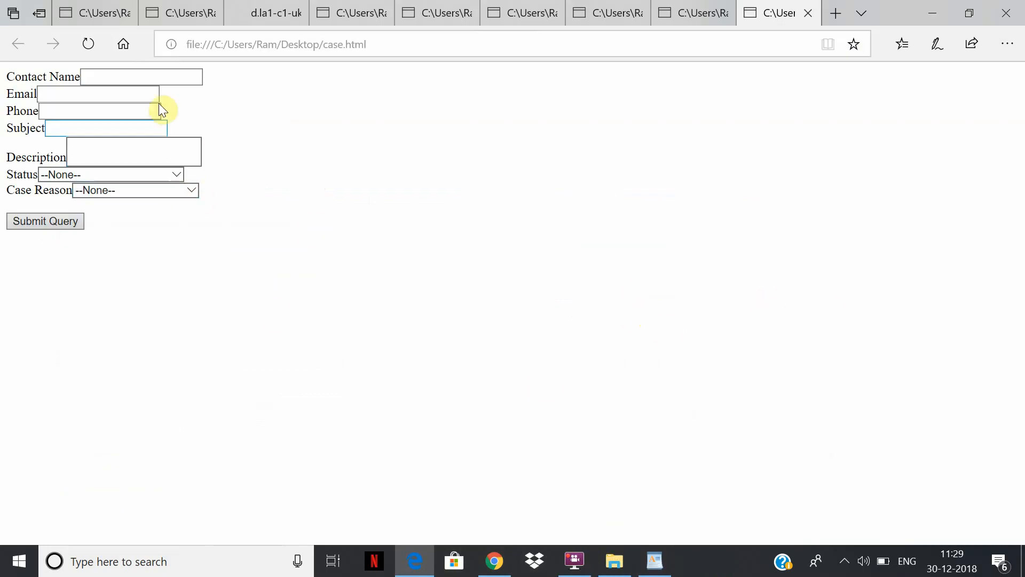
left_click(148, 77)
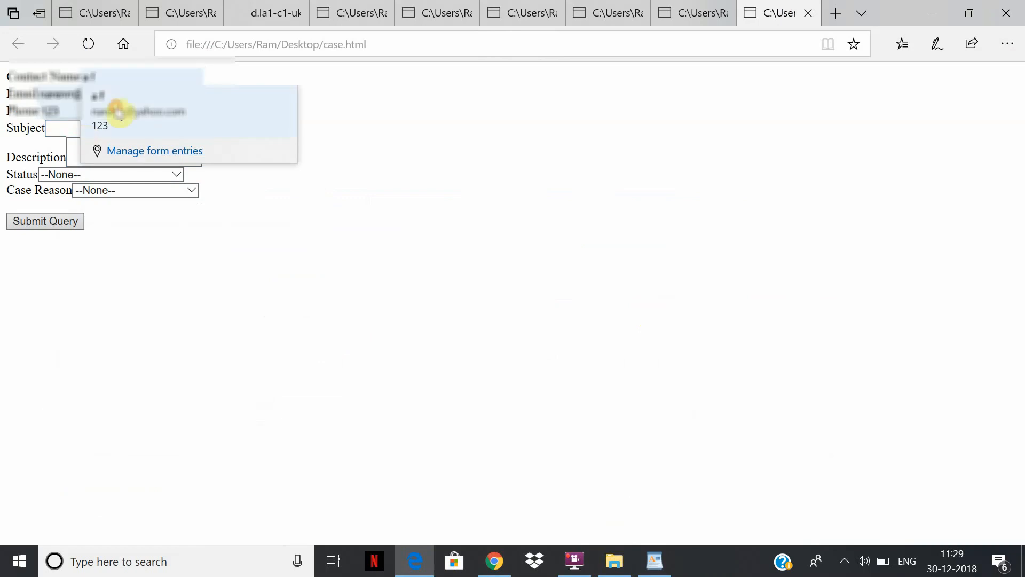
left_click(140, 130)
Set the case form's subject to "secondwebtocase" and its description to "asdf".
left_click(83, 126)
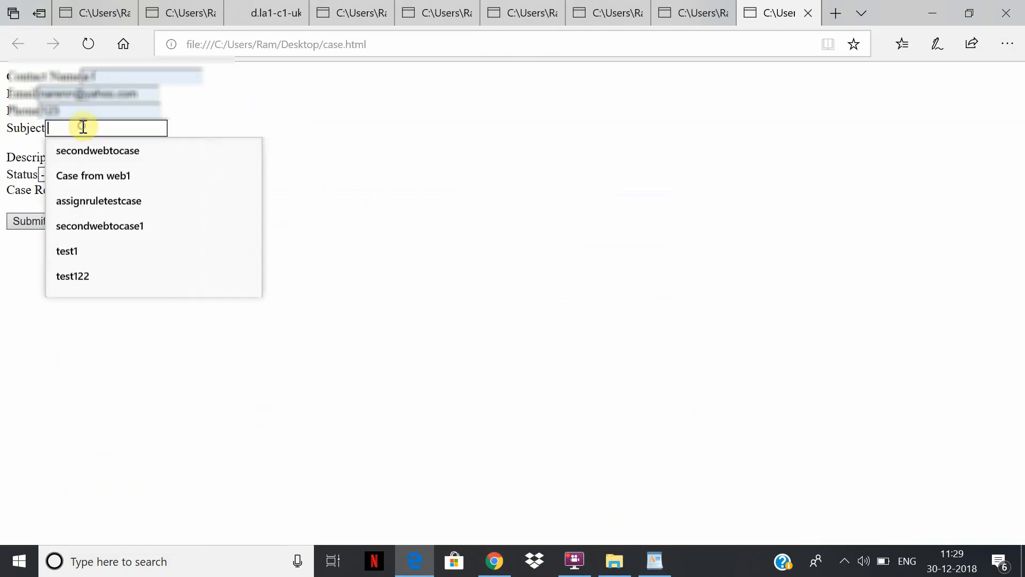
left_click(135, 152)
left_click(98, 154)
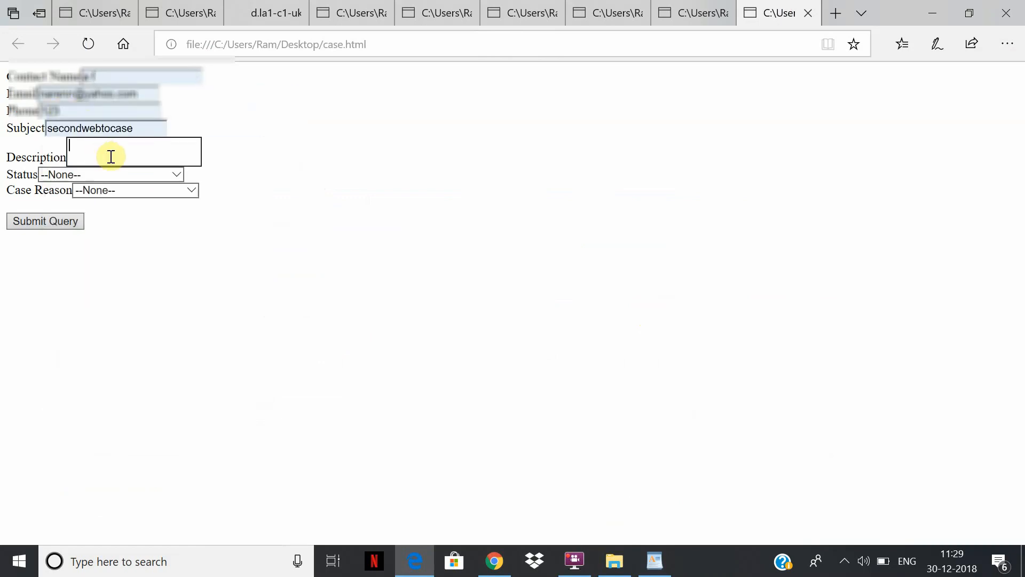
type("asdf")
Set the form's Status to New and Case Reason to Installation, and submit the query.
left_click(100, 175)
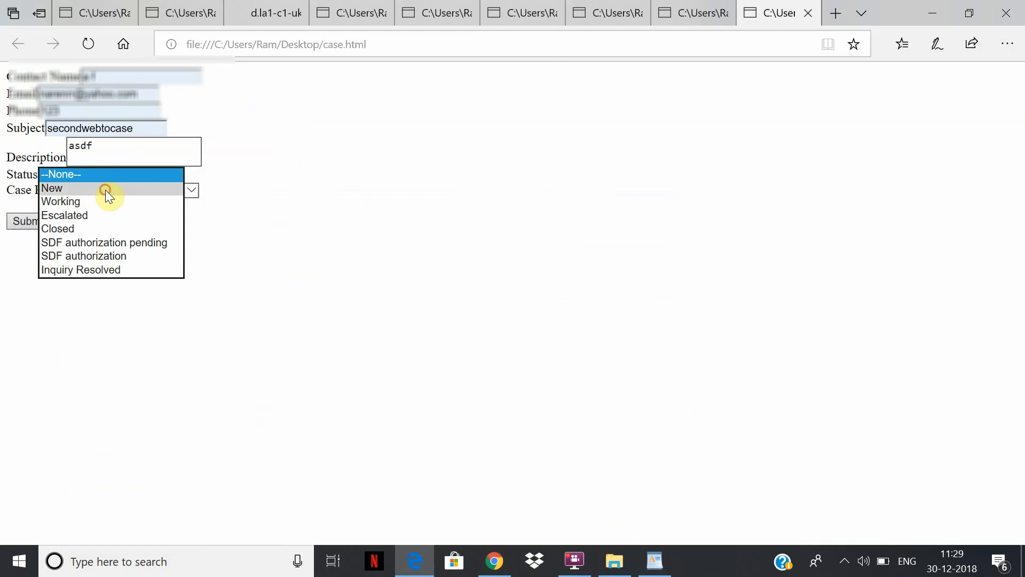
left_click(104, 191)
left_click(105, 190)
left_click(113, 201)
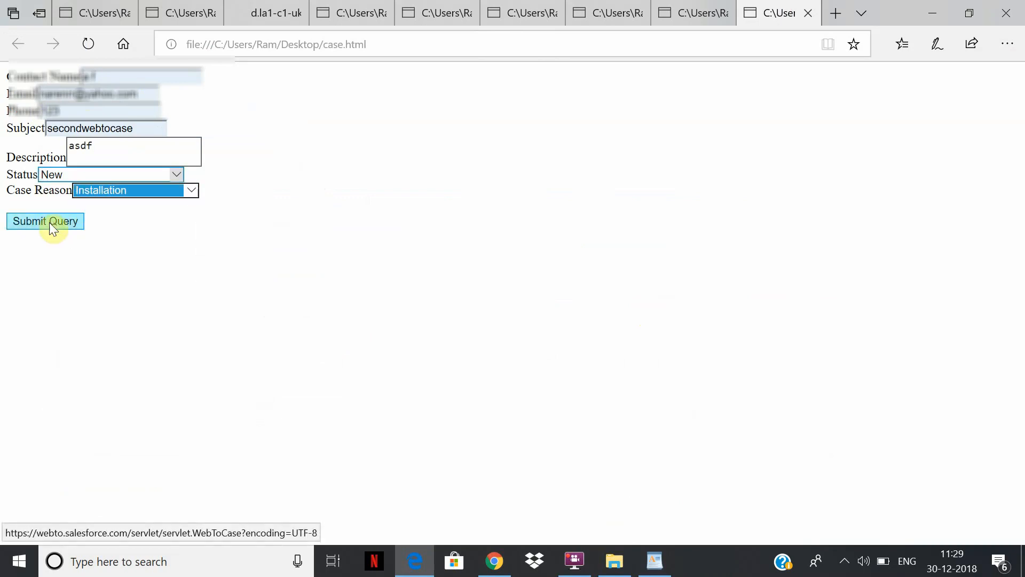
left_click(49, 222)
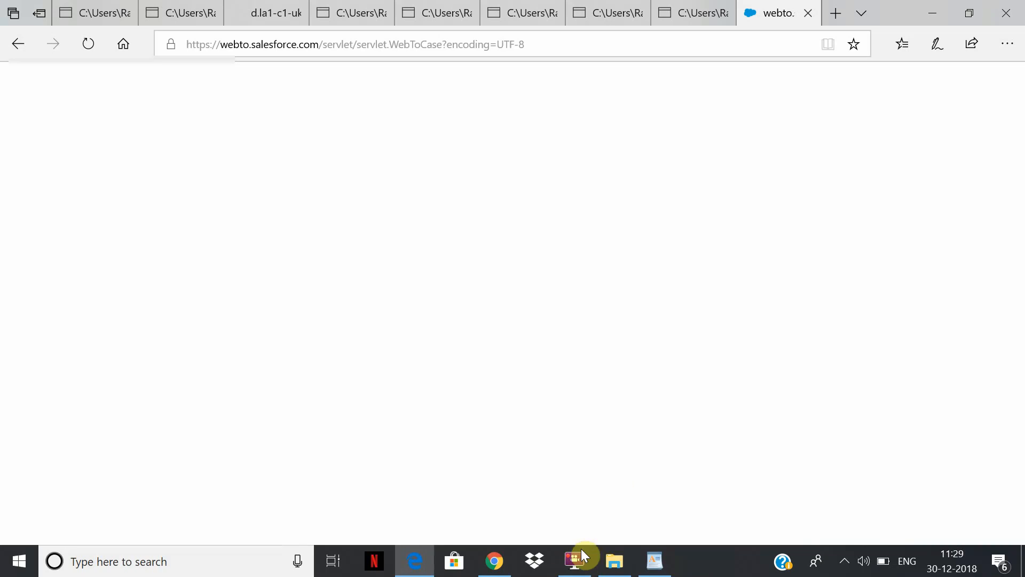
left_click(584, 555)
left_click(420, 167)
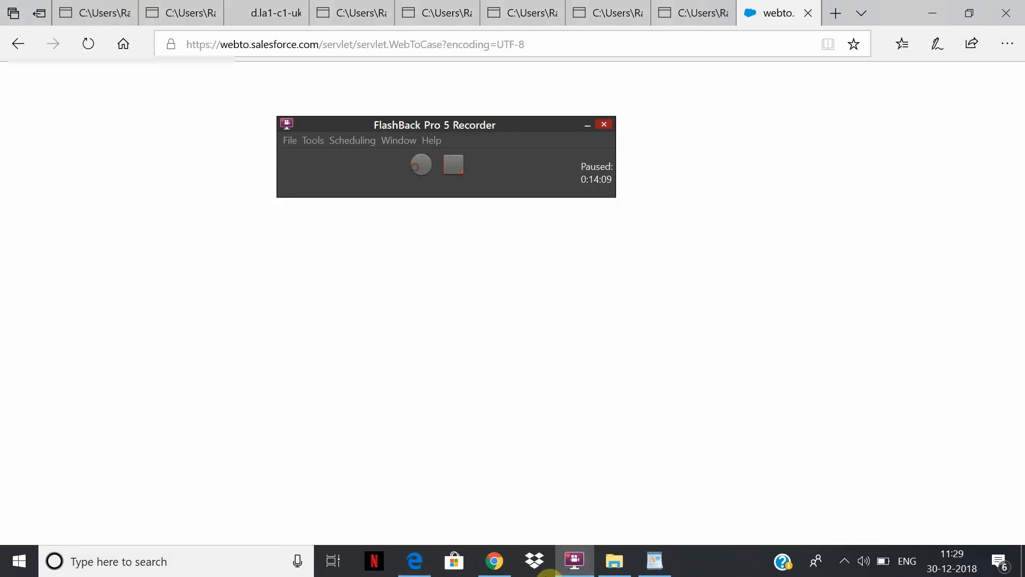
Switch to Chrome, check Lightconsole's Omni-Channel My Work list for the submitted case and reselect the Available status.
left_click(493, 560)
left_click(652, 212)
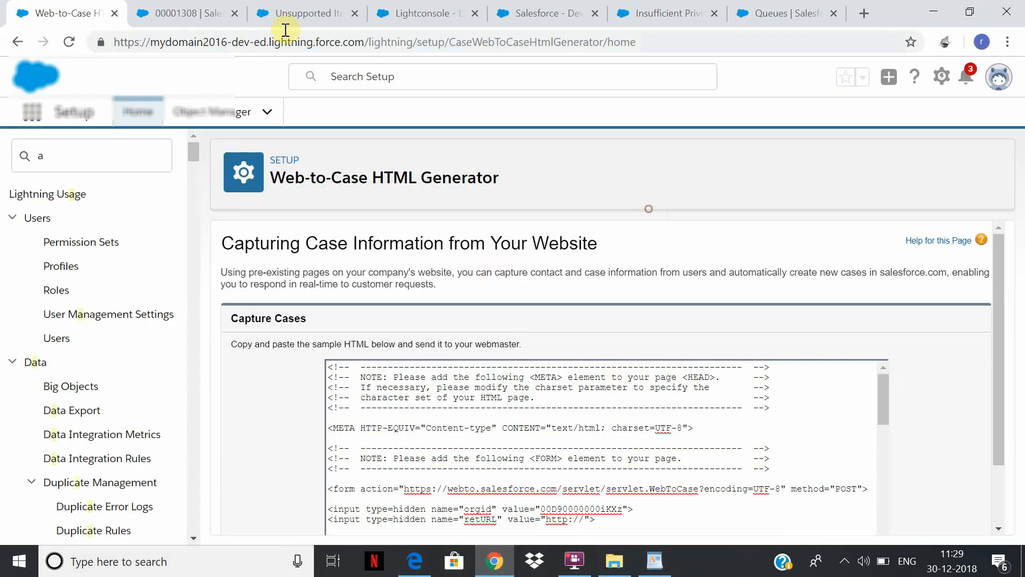
left_click(222, 16)
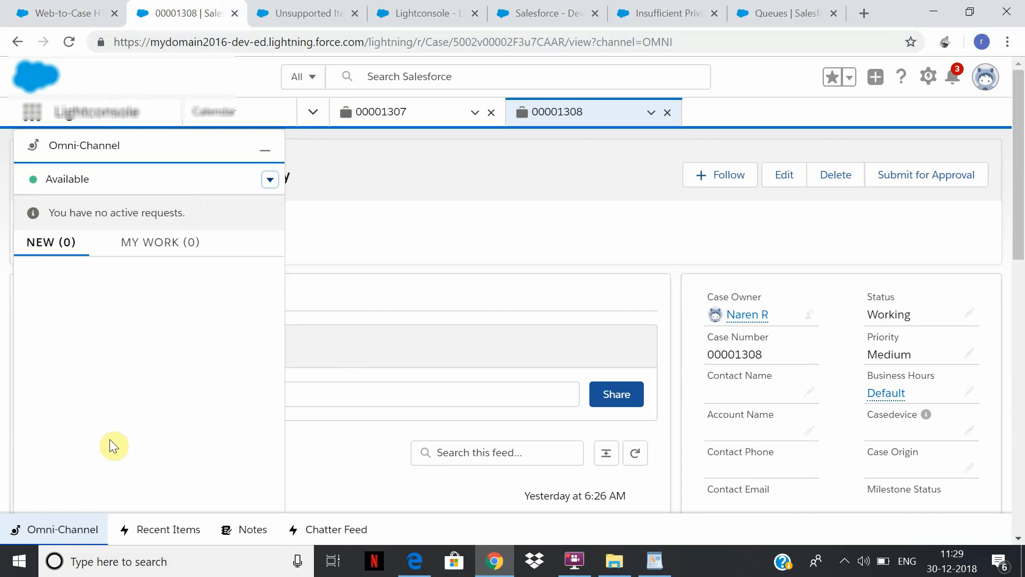
left_click(160, 244)
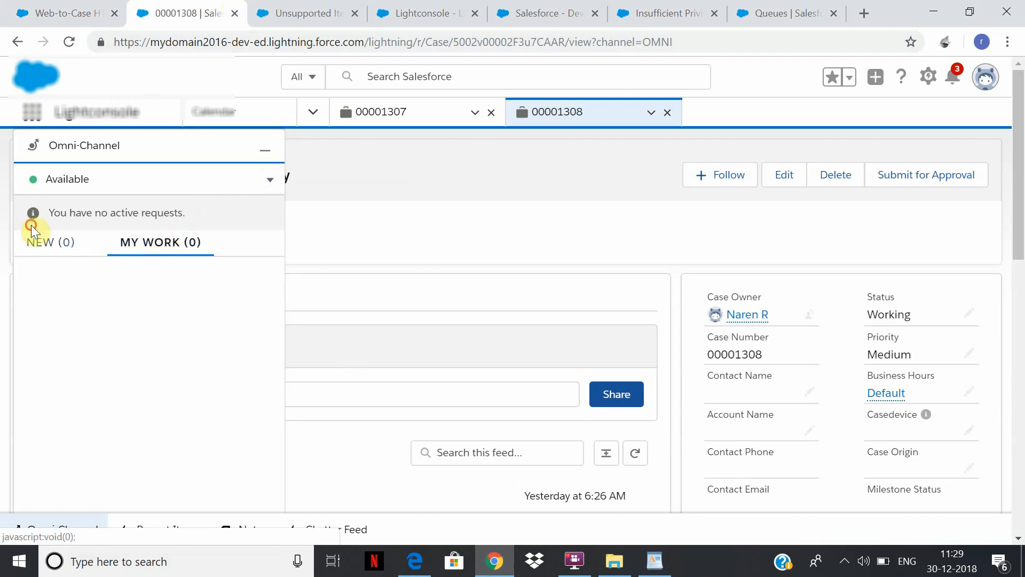
left_click(268, 179)
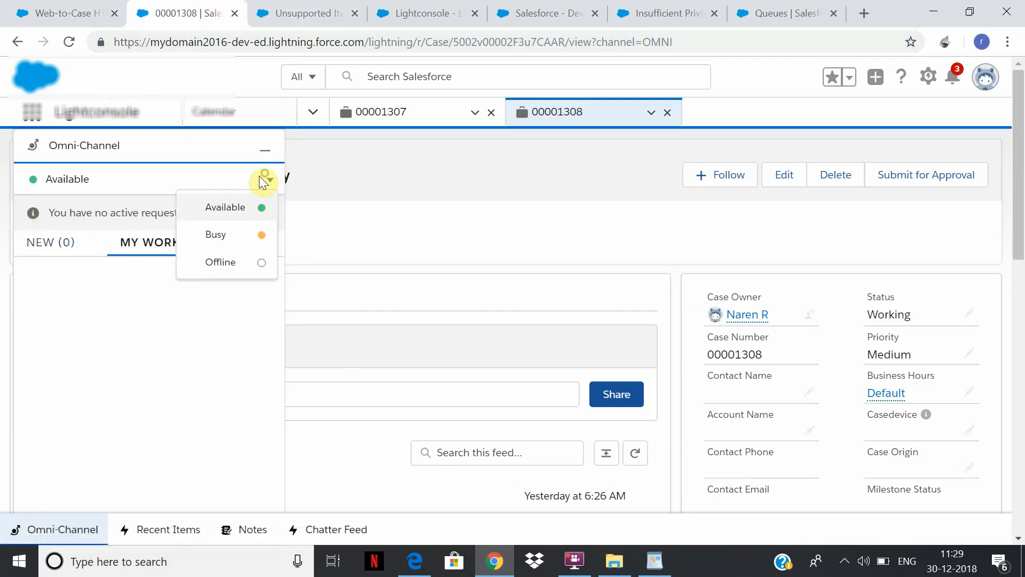
left_click(236, 208)
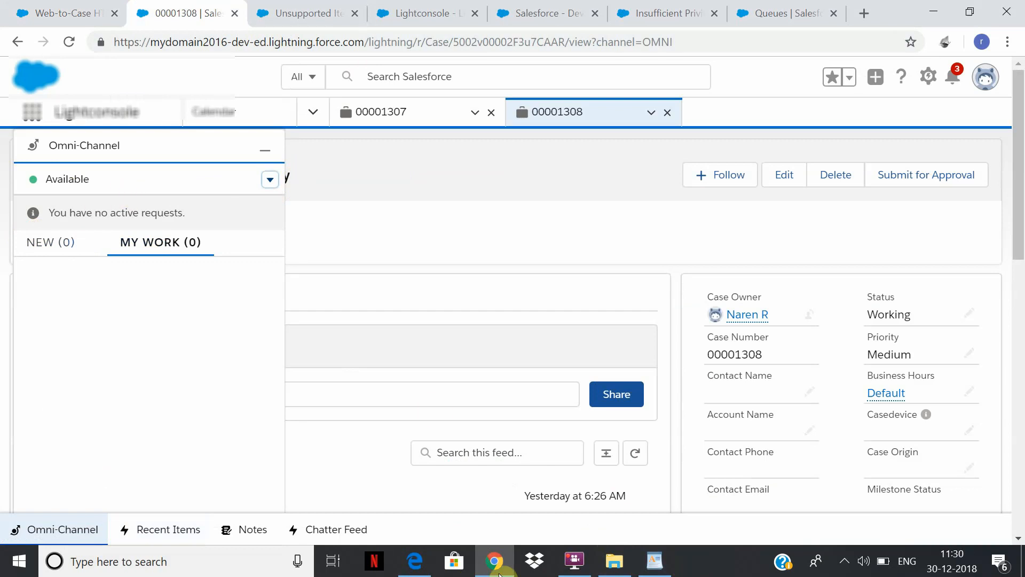
left_click(574, 559)
left_click(422, 166)
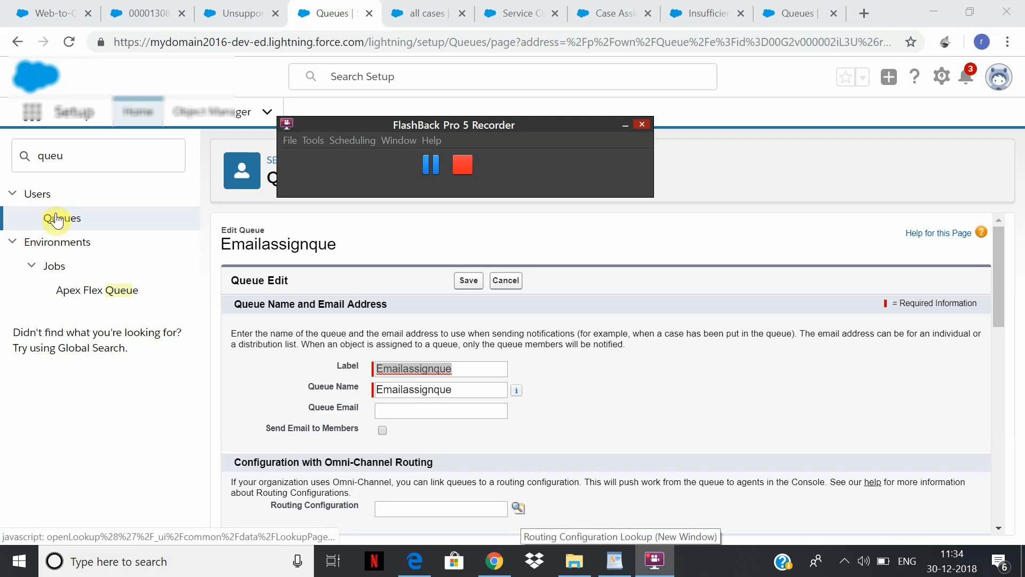
Assign the Cases routing configuration to the Emailassignque queue and save the queue.
left_click(518, 510)
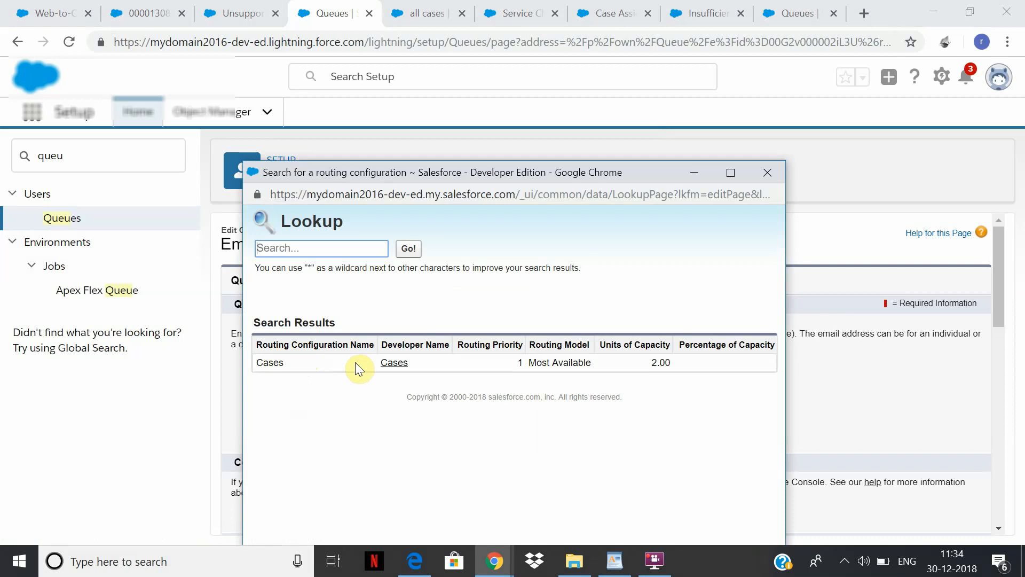
left_click(394, 363)
left_click(466, 281)
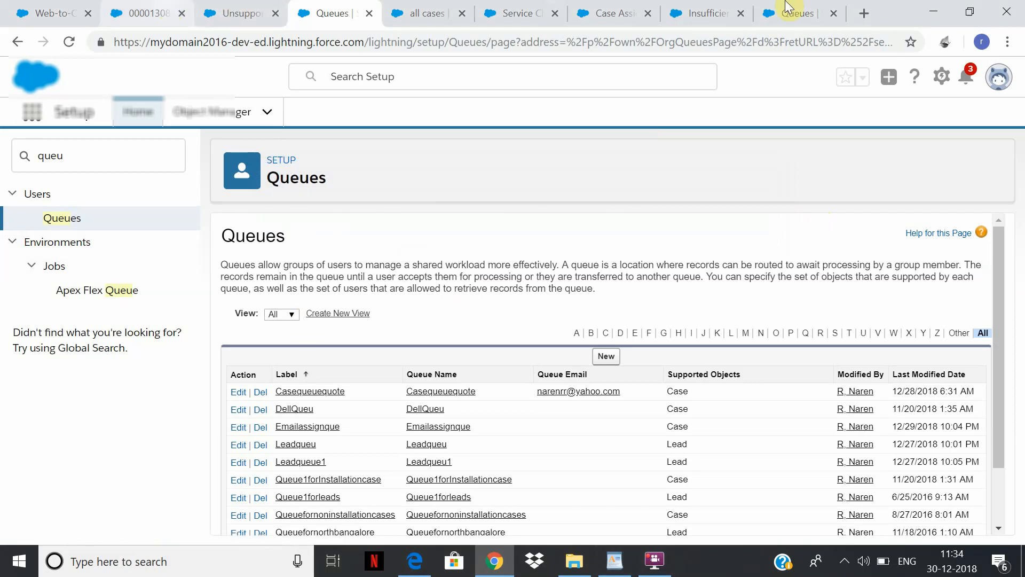
In Lightconsole's Omni-Channel, set the status to Offline and back to Available.
left_click(188, 5)
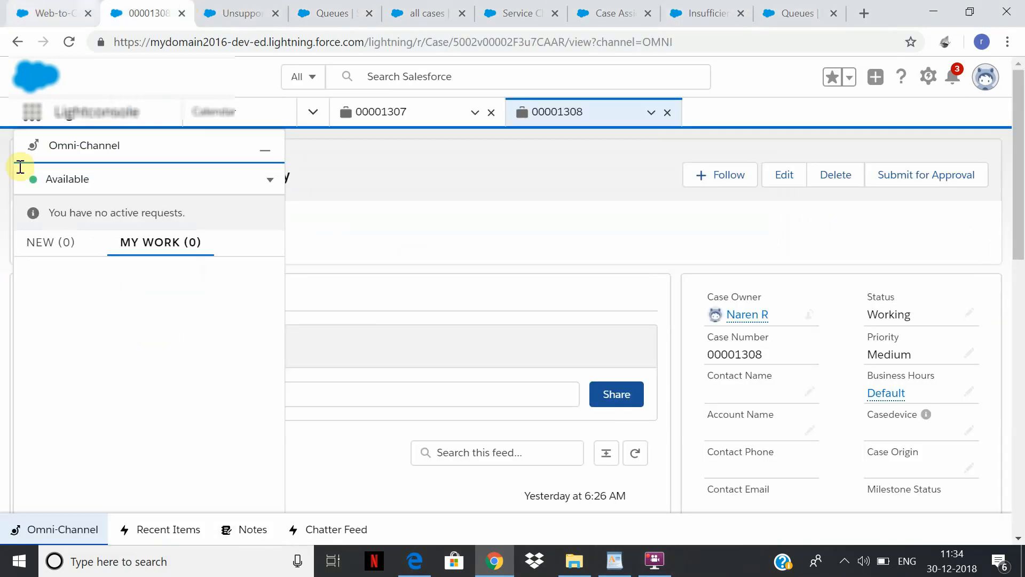
left_click(270, 180)
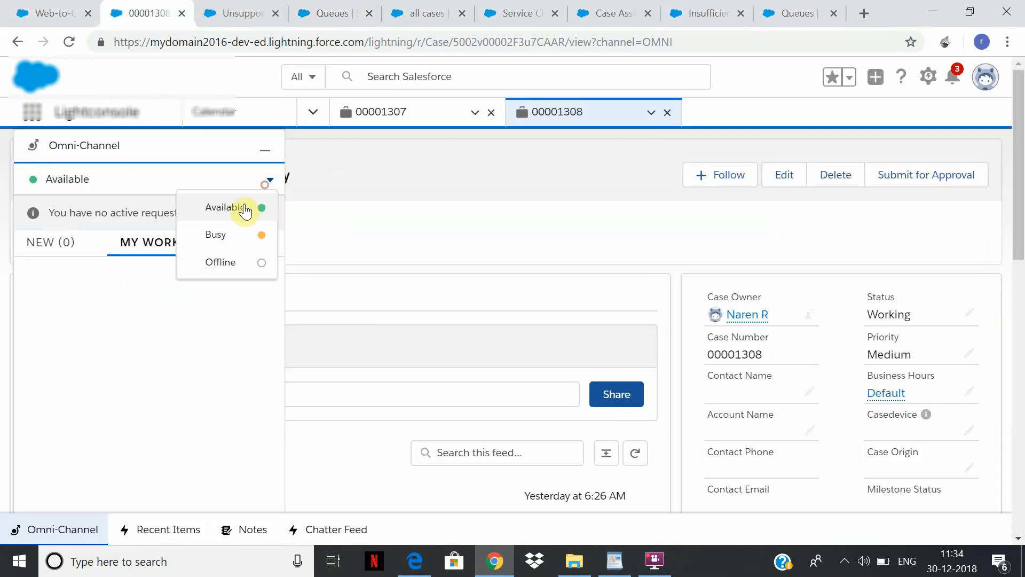
left_click(229, 269)
left_click(270, 180)
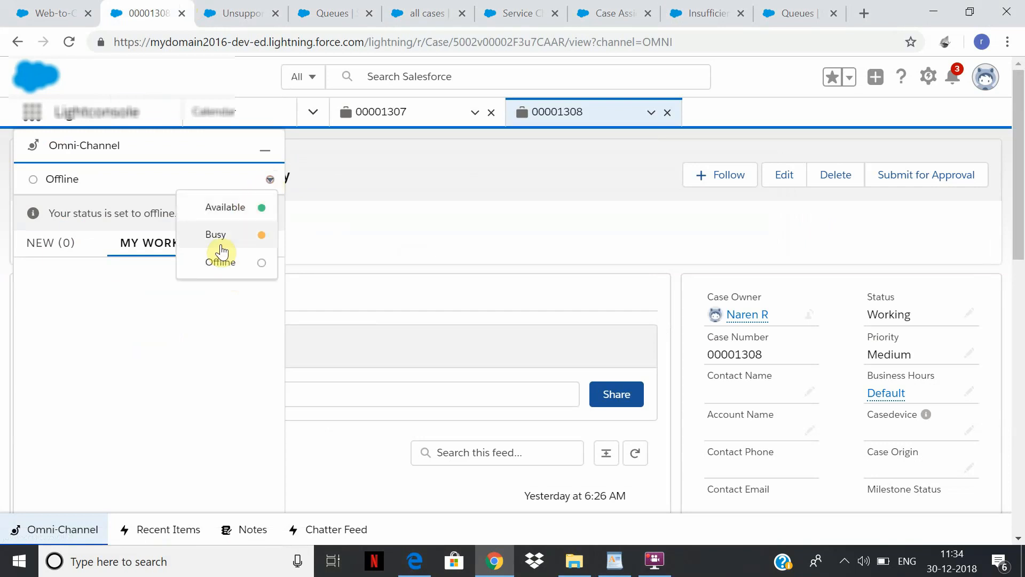
left_click(219, 206)
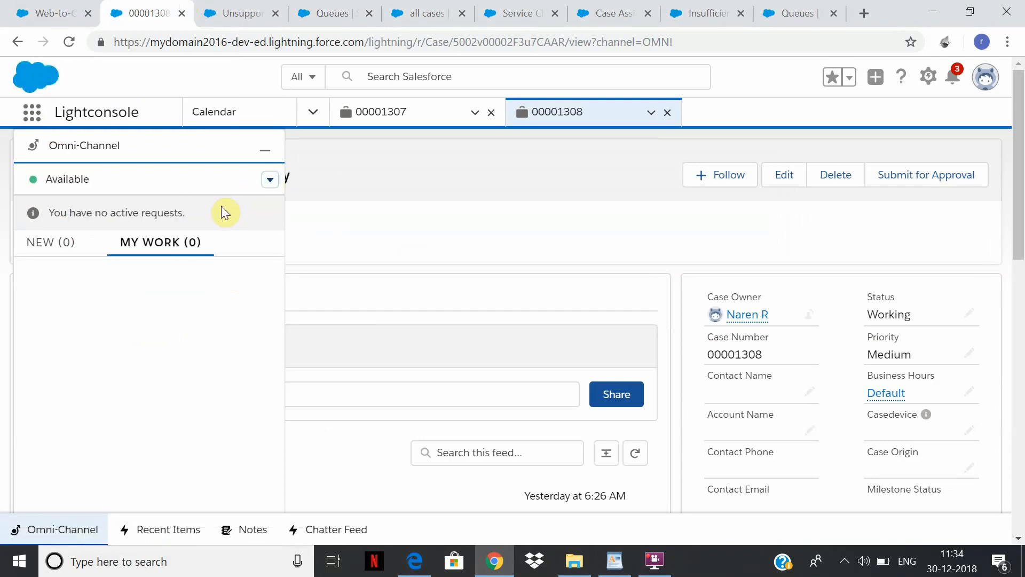
Switch to Edge, resubmit the case form with subject test1, and open the newly routed case in Lightconsole in Chrome.
left_click(415, 561)
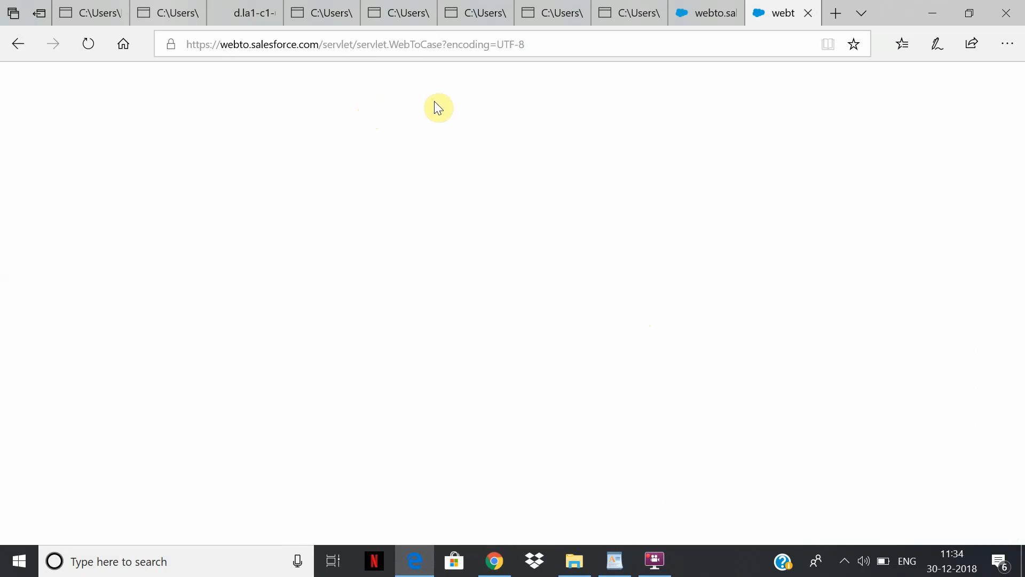
left_click(17, 39)
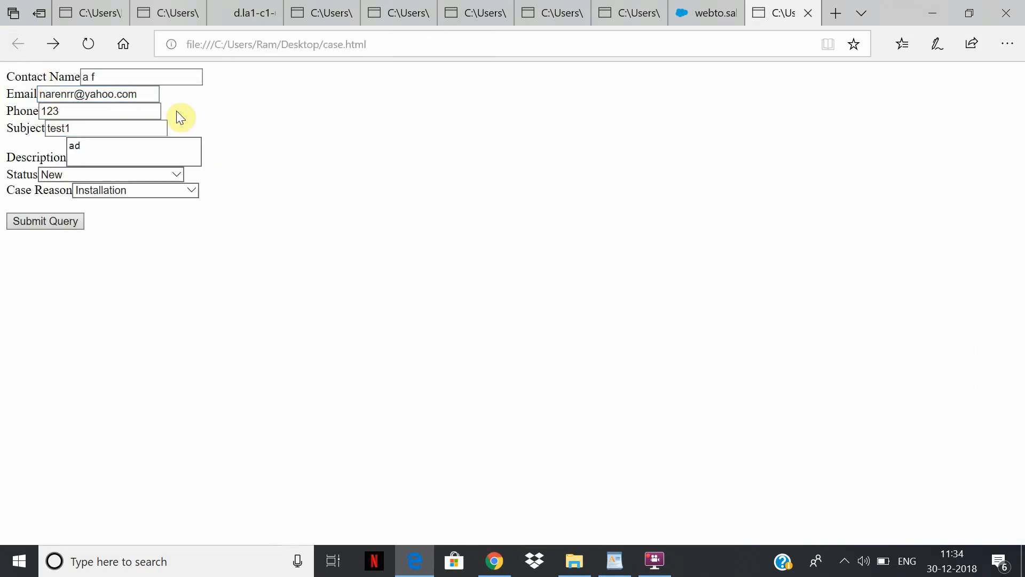
left_click(52, 221)
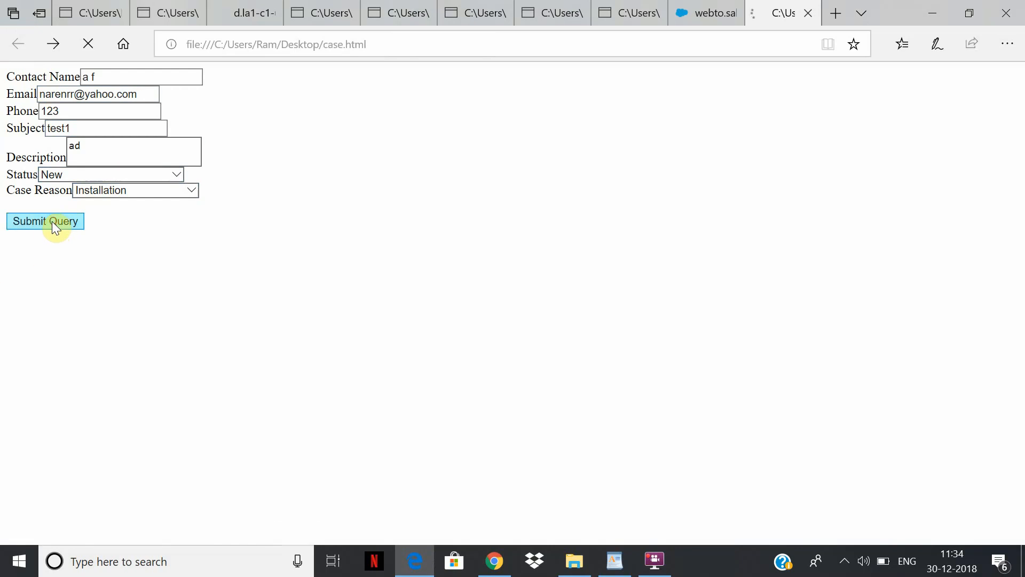
left_click(501, 563)
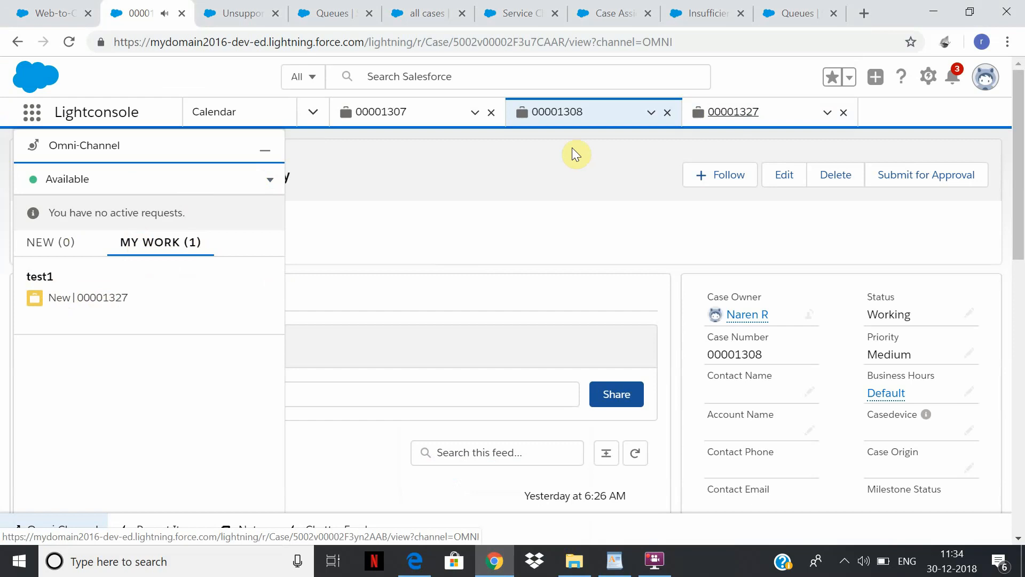
left_click(742, 114)
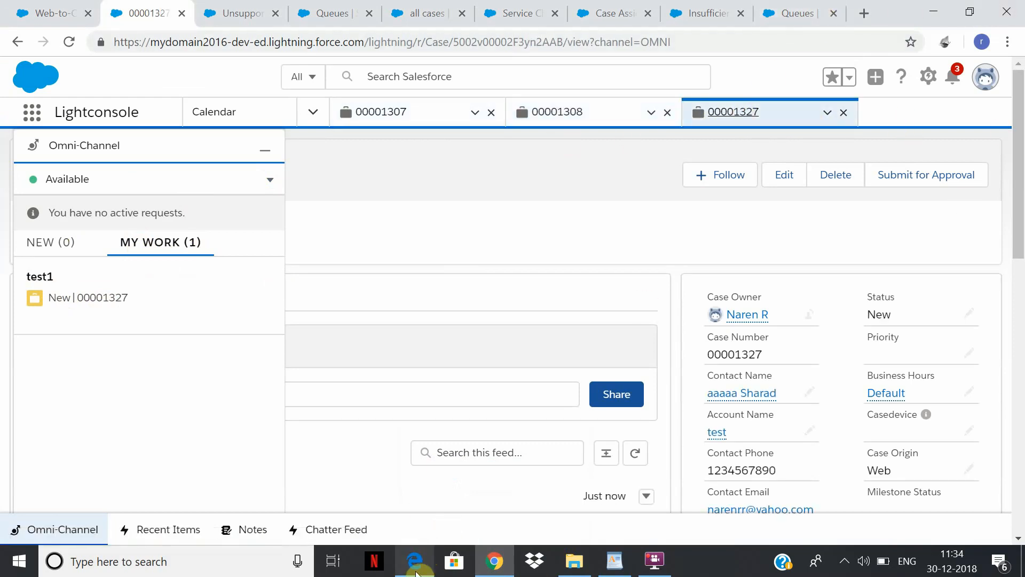
Switch to Edge, return to the case form, change the subject to "test1asd" and submit the query.
left_click(427, 553)
left_click(16, 46)
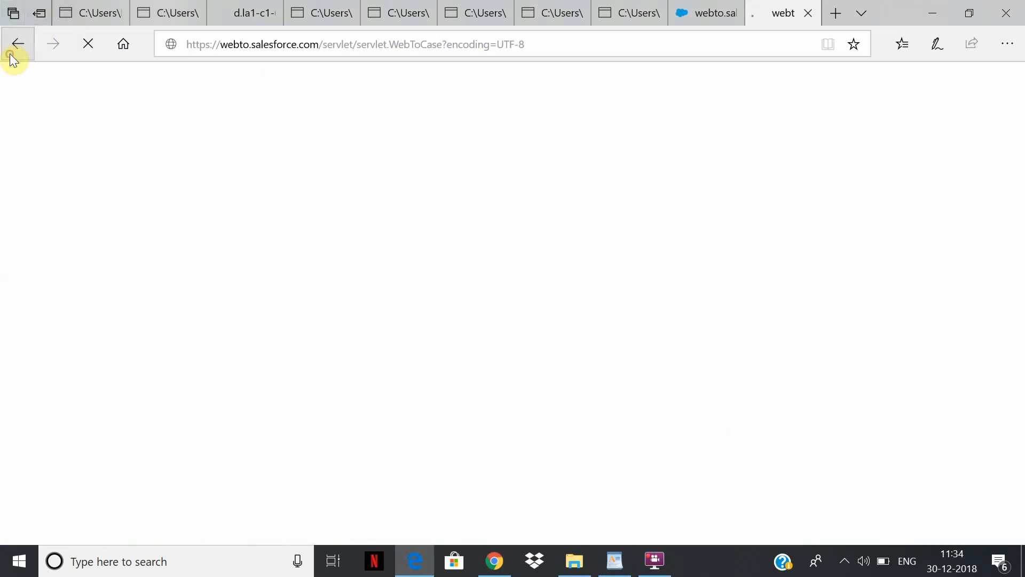
left_click(94, 127)
type("asd")
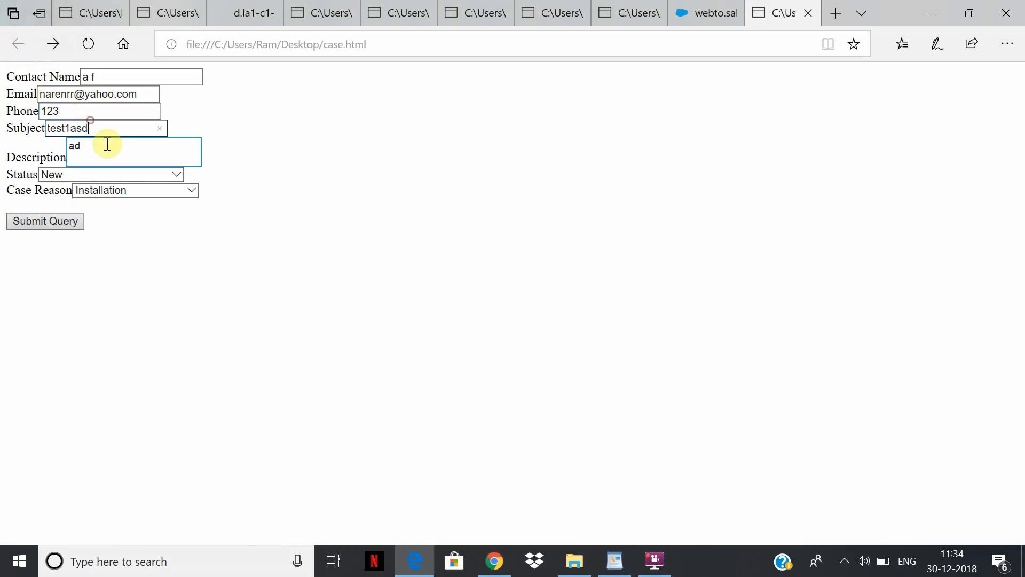
left_click(49, 223)
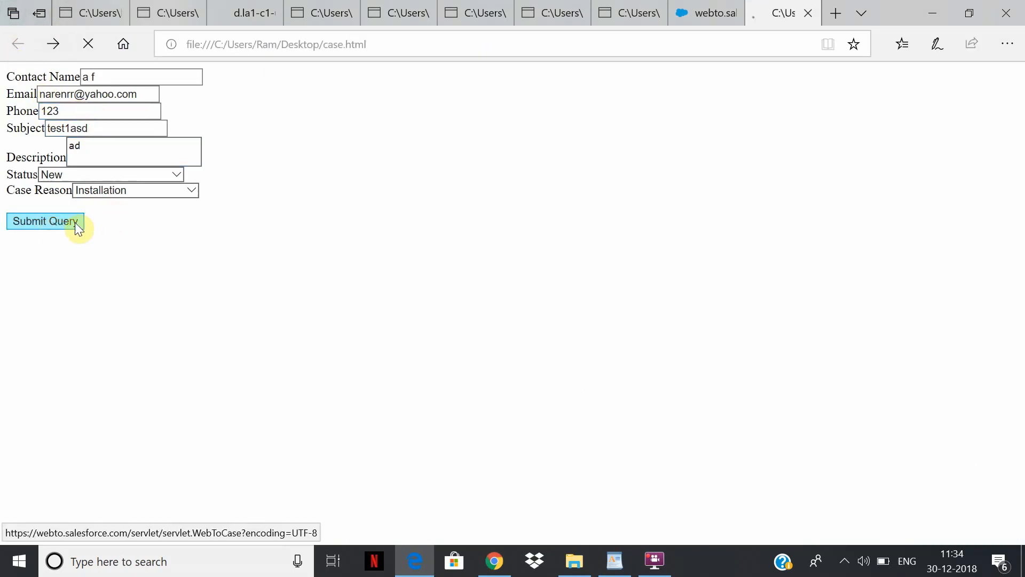
Switch to Chrome and check the Omni-Channel My Work list in Lightconsole for the test1asd case.
left_click(495, 561)
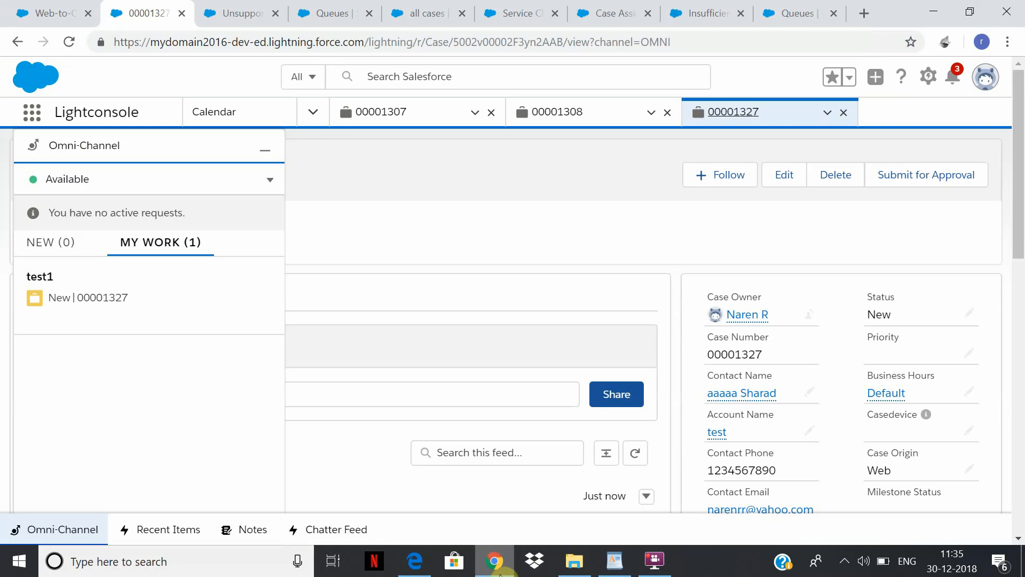
left_click(500, 574)
left_click(497, 561)
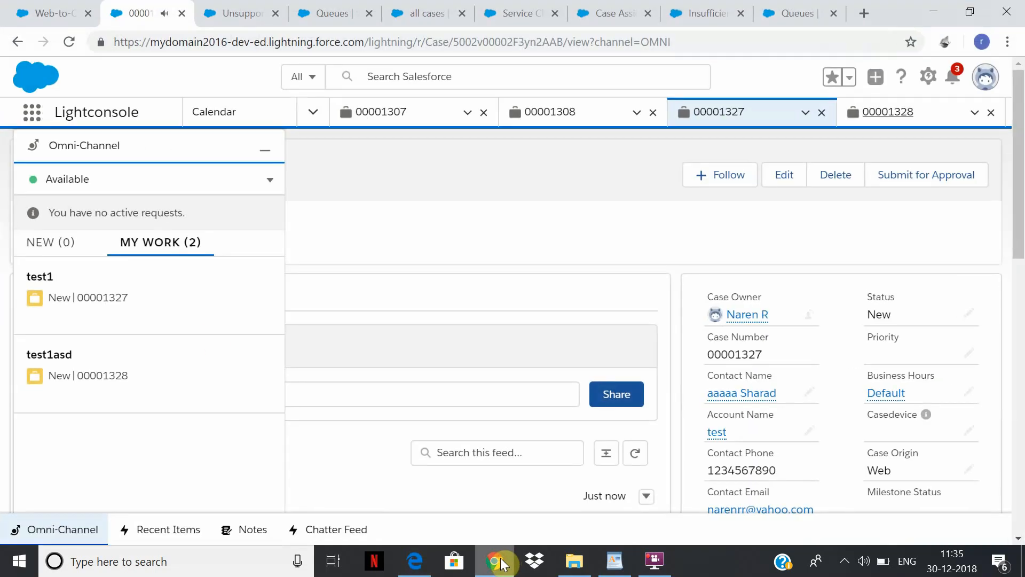
left_click(92, 370)
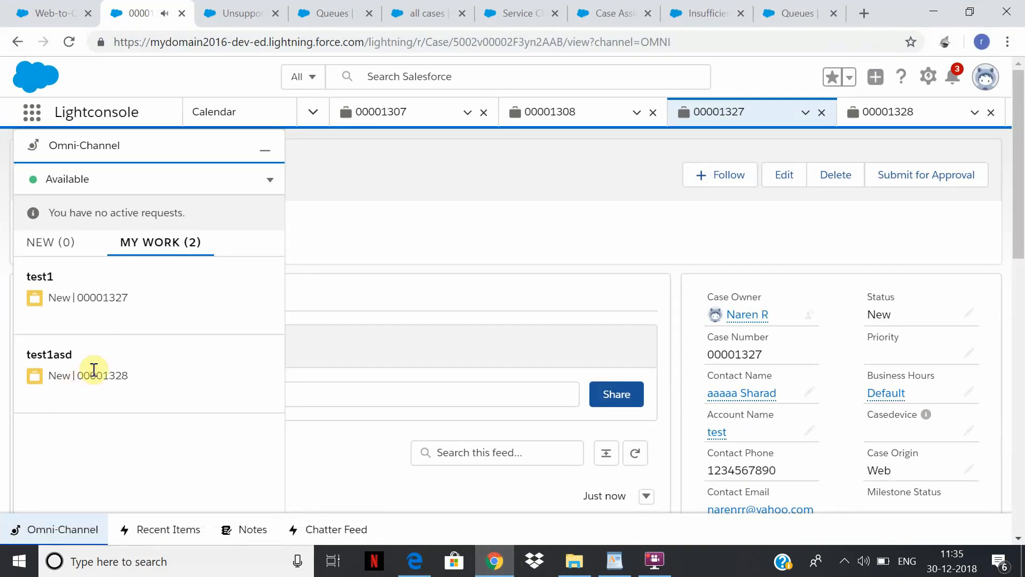